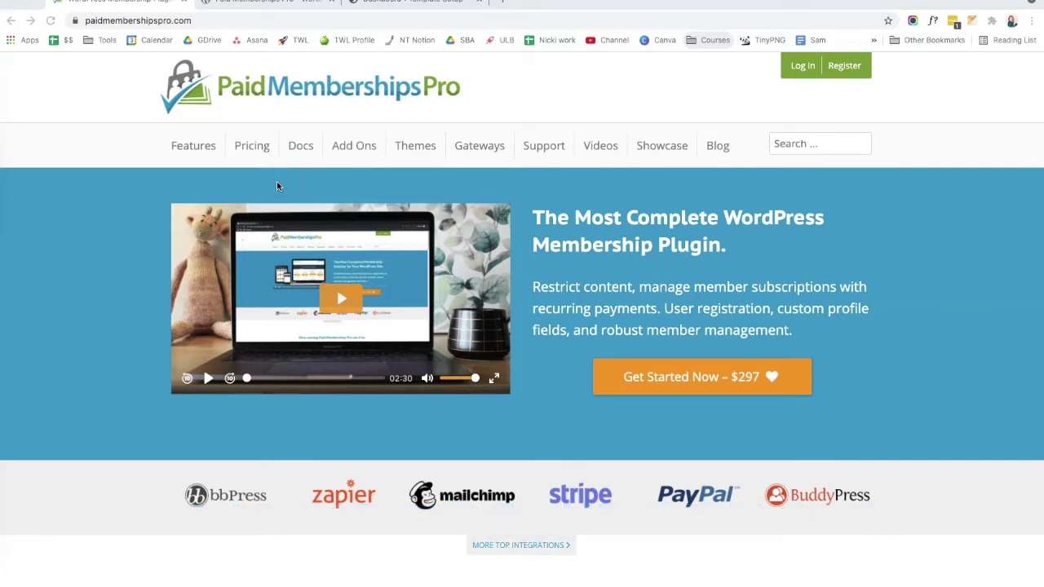
Step: Bring up the Paid Memberships Pro listing in the WordPress.org plugin directory
{"action": "left_click", "coordinate": [290, 2]}
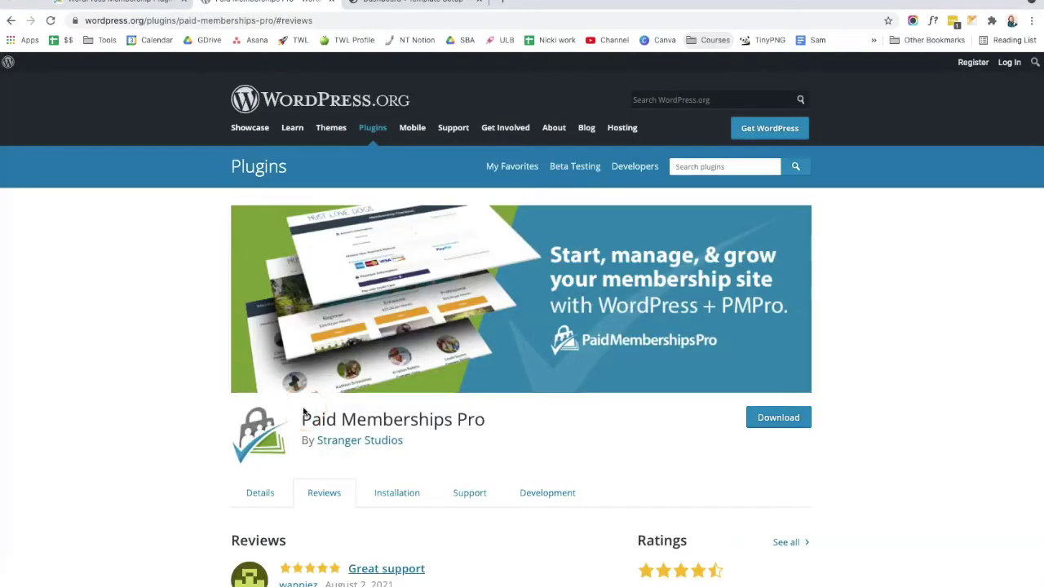
Step: Open the plugin's Details section and highlight its description and installation statistics
{"action": "scroll", "coordinate": [326, 416], "scroll_direction": "down", "scroll_amount": 3}
{"action": "left_click", "coordinate": [274, 401]}
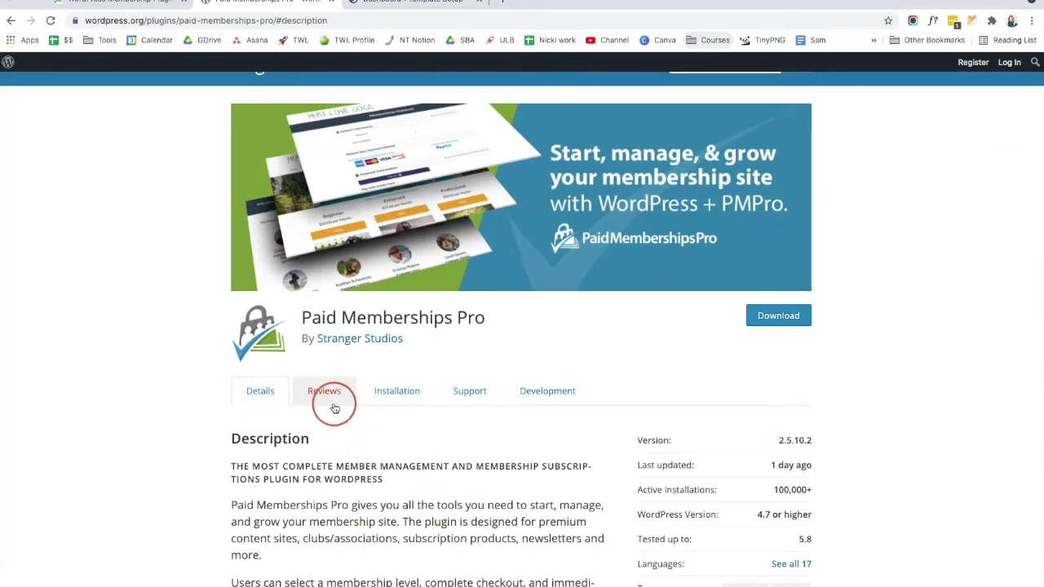
{"action": "left_click_drag", "start_coordinate": [335, 408], "coordinate": [778, 489]}
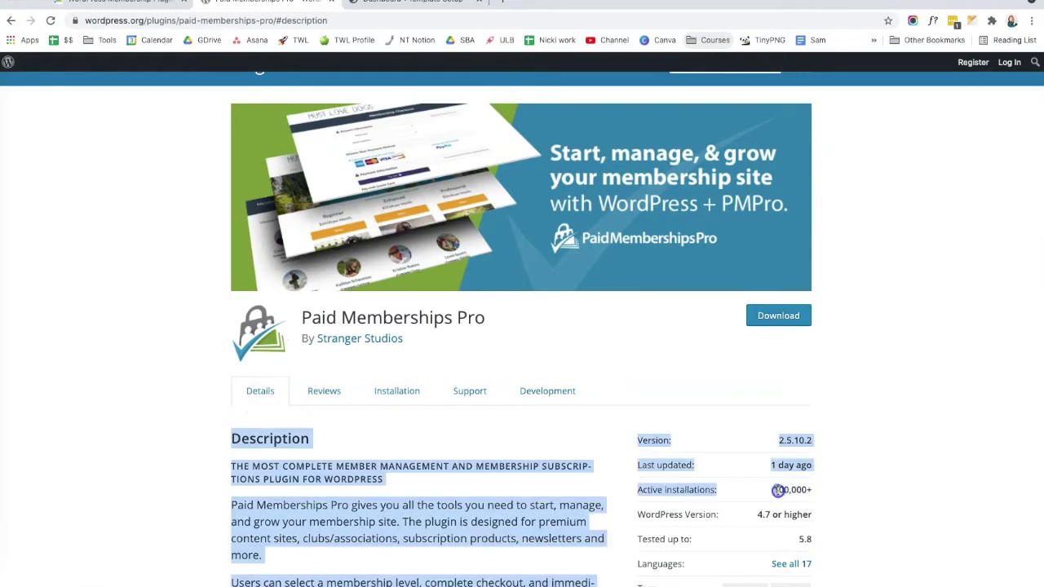
{"action": "left_click", "coordinate": [778, 489]}
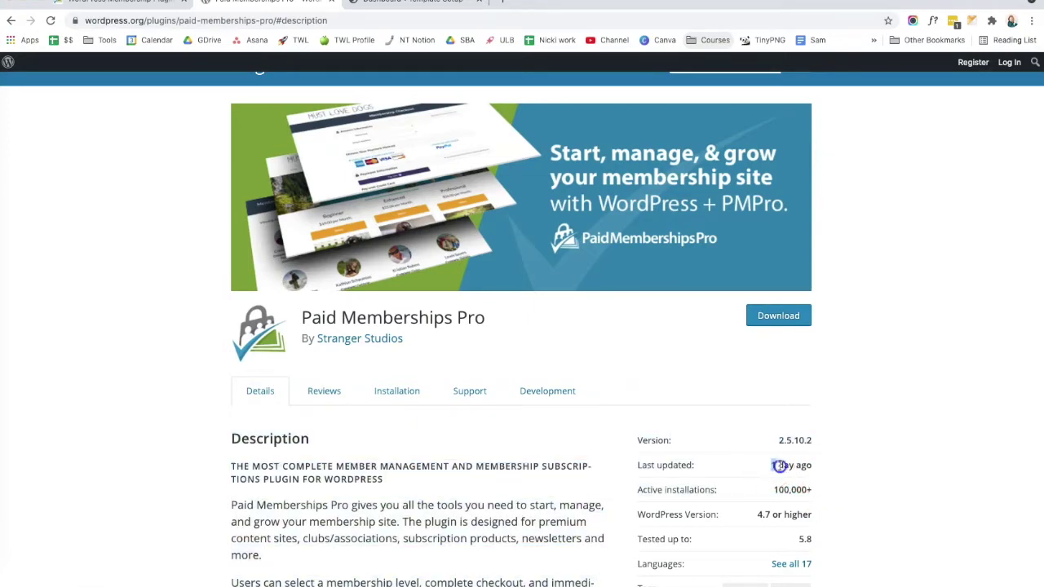
Step: Clear the highlight, scroll through the details, and return to the site's admin Dashboard
{"action": "left_click_drag", "start_coordinate": [780, 466], "coordinate": [813, 466]}
{"action": "left_click", "coordinate": [834, 496]}
{"action": "scroll", "coordinate": [831, 499], "scroll_direction": "down", "scroll_amount": 1}
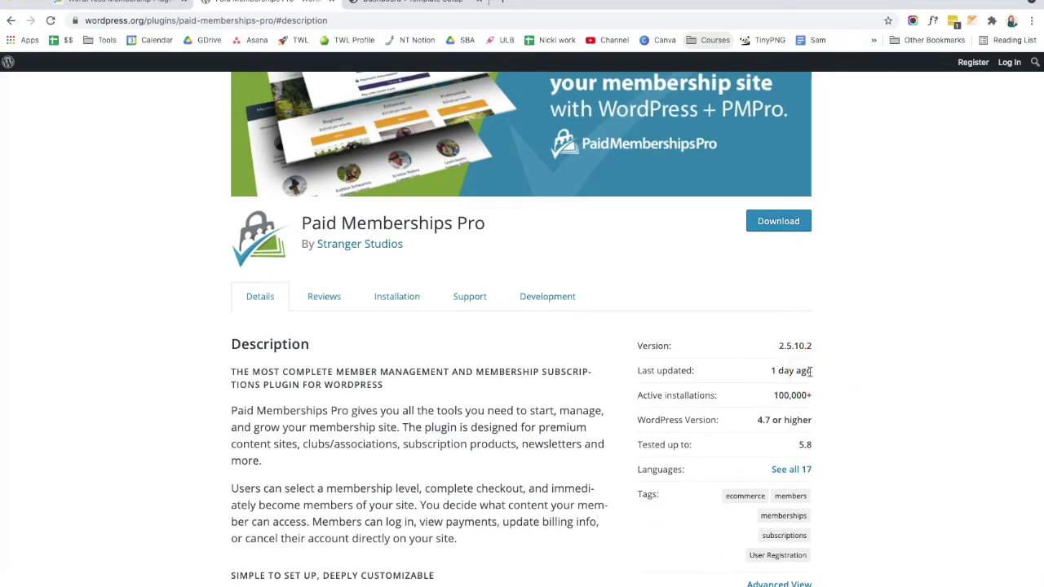
{"action": "scroll", "coordinate": [809, 371], "scroll_direction": "up", "scroll_amount": 2}
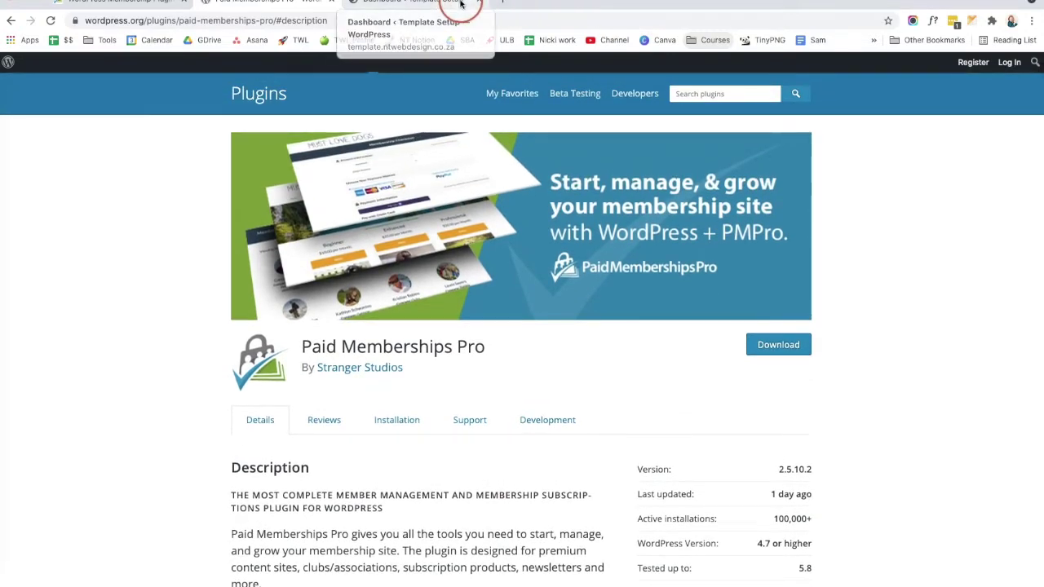
{"action": "left_click", "coordinate": [461, 4]}
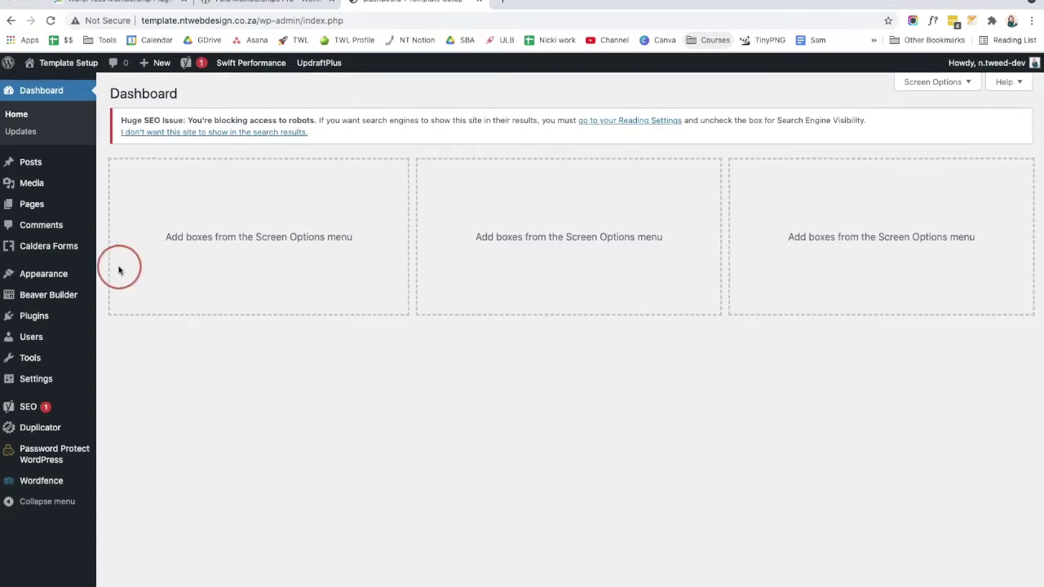
Step: Search Plugins > Add New for 'paid membership pro', then install and activate Paid Memberships Pro
{"action": "mouse_move", "coordinate": [49, 316]}
{"action": "left_click", "coordinate": [136, 338]}
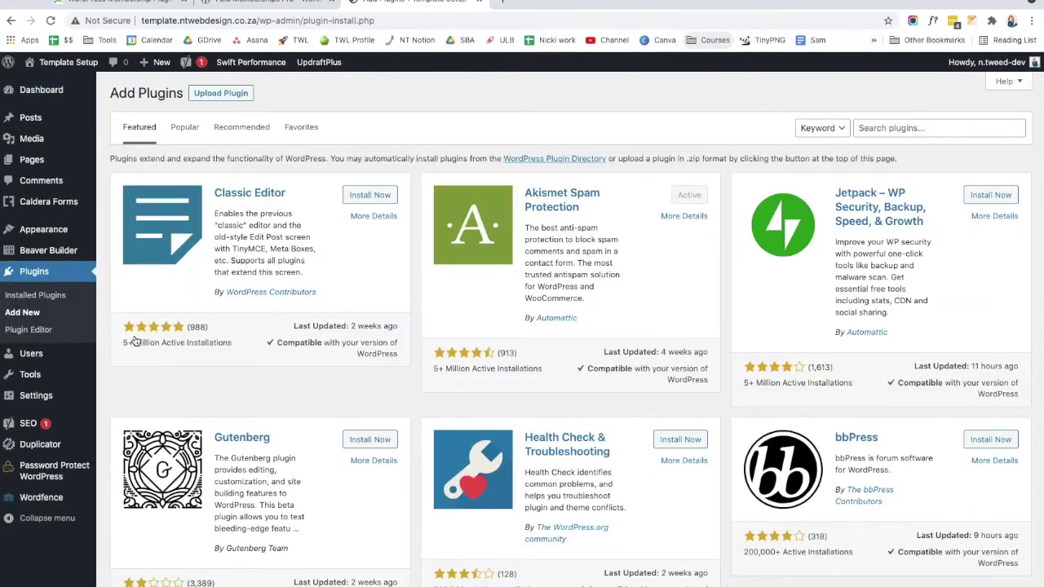
{"action": "left_click", "coordinate": [944, 128]}
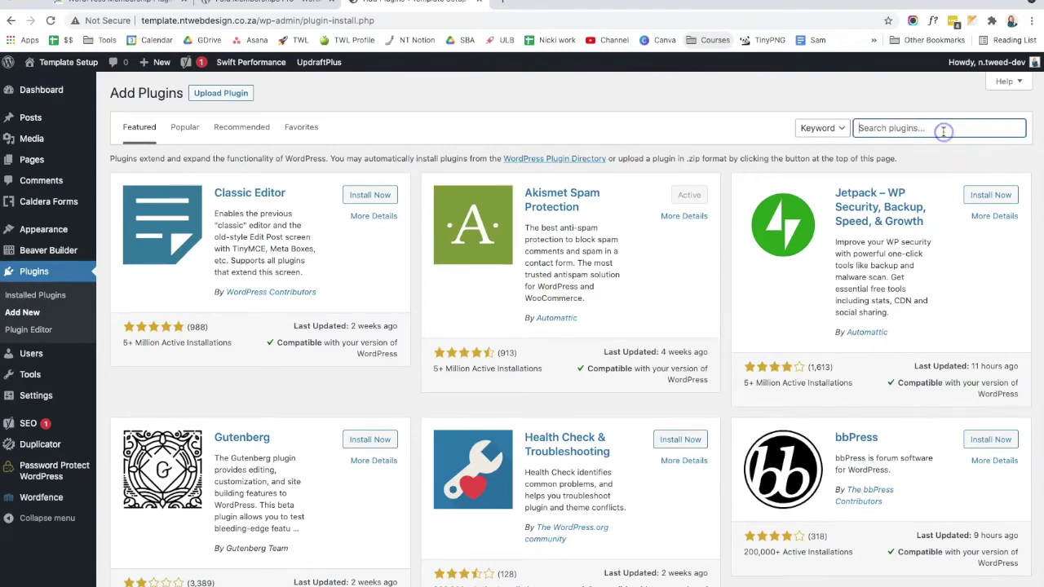
{"action": "type", "text": "paid membership pro"}
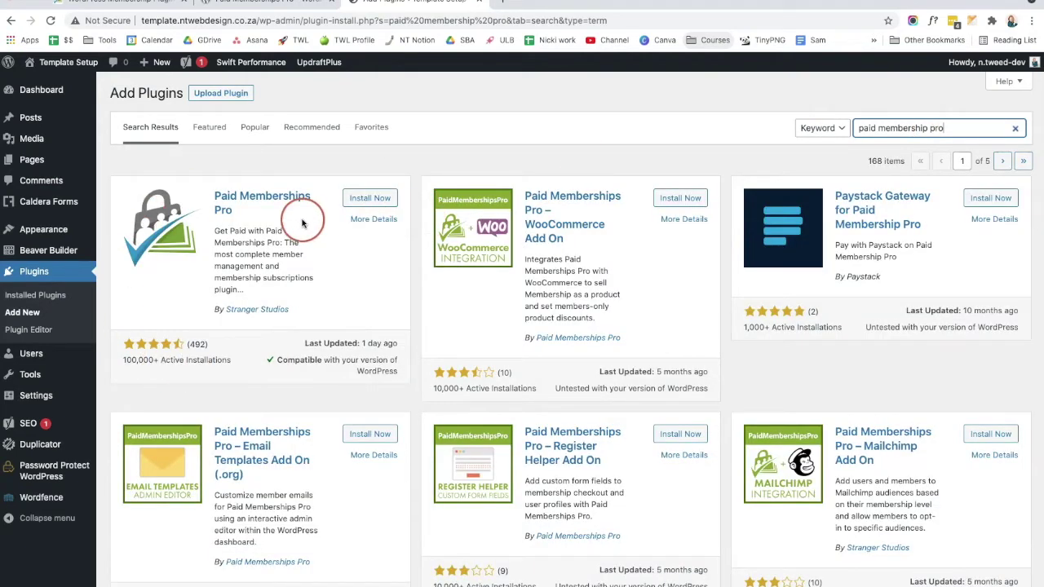
{"action": "left_click", "coordinate": [363, 203]}
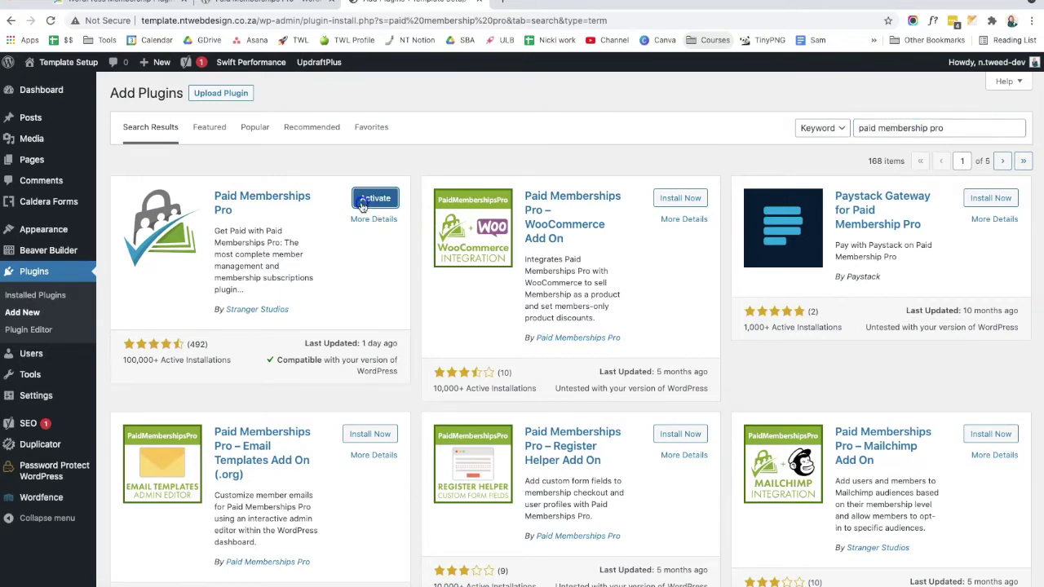
{"action": "left_click", "coordinate": [373, 199]}
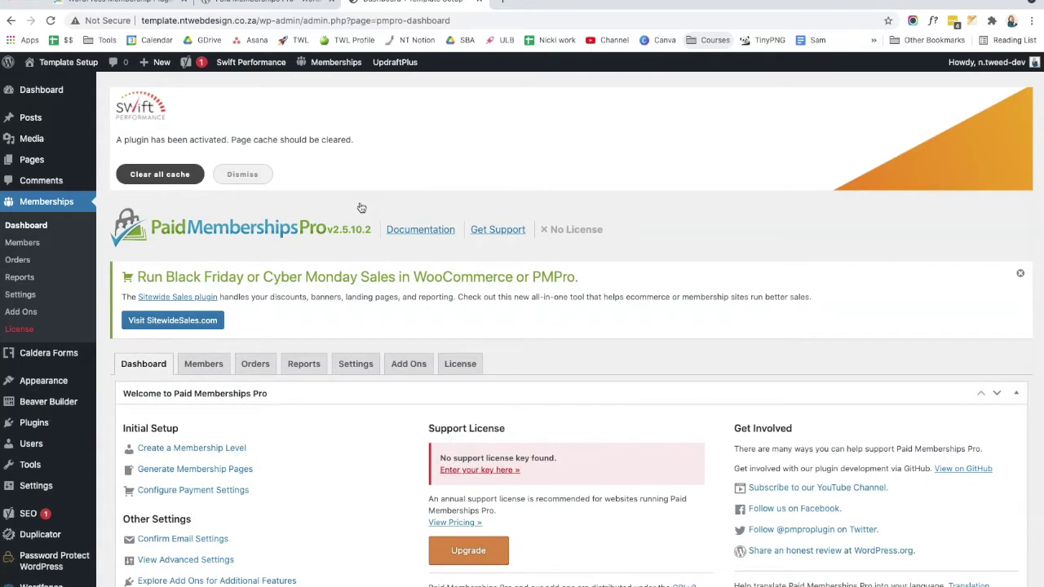
{"action": "left_click", "coordinate": [38, 208]}
{"action": "scroll", "coordinate": [554, 259], "scroll_direction": "down", "scroll_amount": 3}
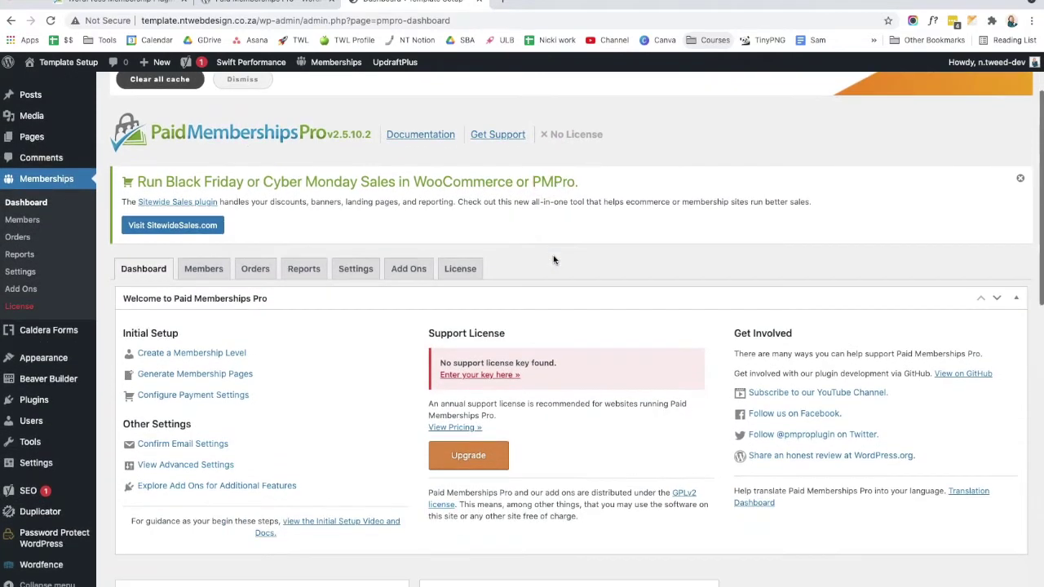
{"action": "scroll", "coordinate": [554, 260], "scroll_direction": "down", "scroll_amount": 2}
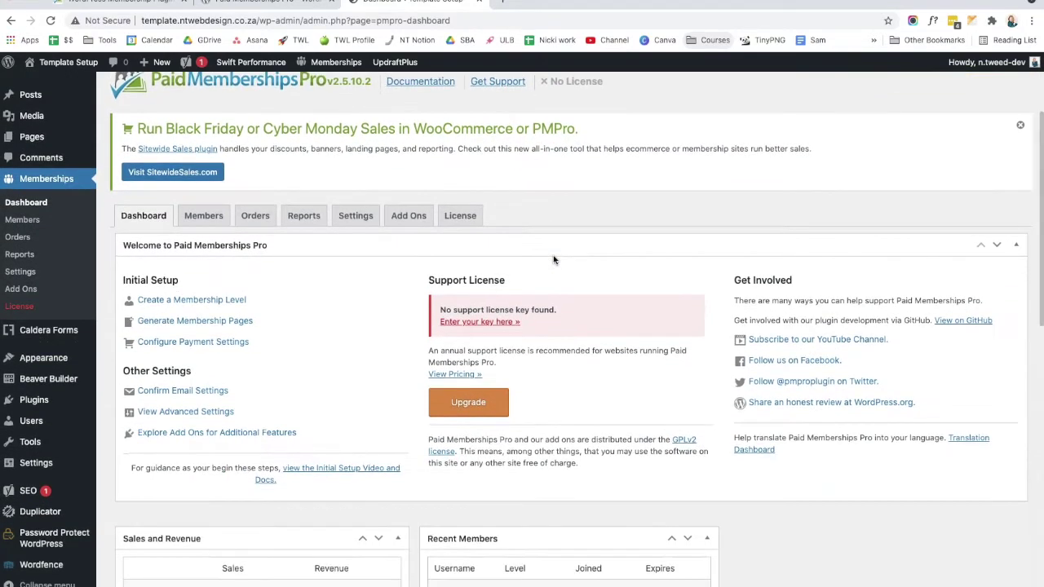
{"action": "scroll", "coordinate": [554, 259], "scroll_direction": "down", "scroll_amount": 1}
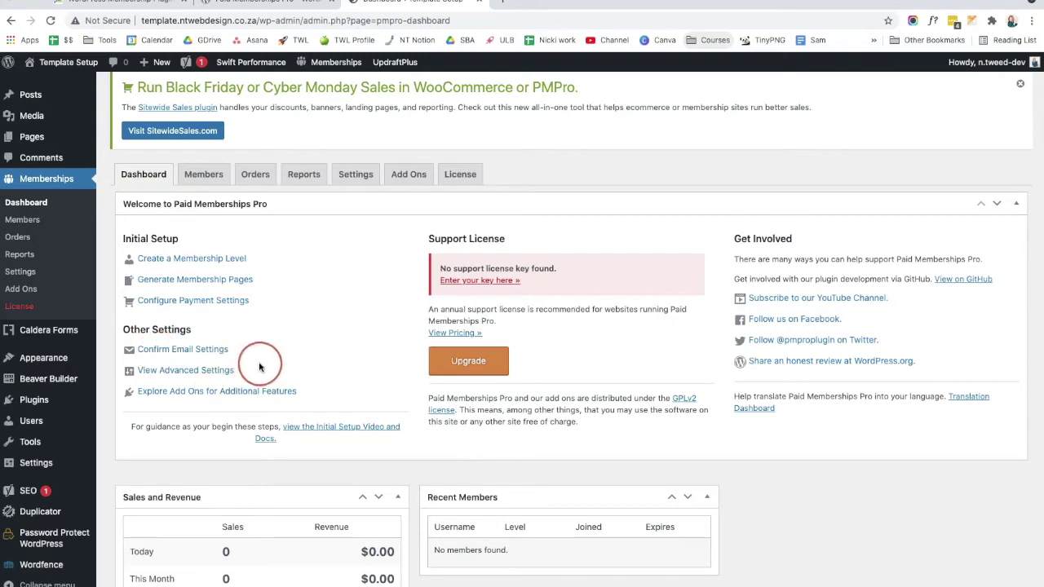
{"action": "scroll", "coordinate": [260, 367], "scroll_direction": "down", "scroll_amount": 3}
{"action": "scroll", "coordinate": [259, 367], "scroll_direction": "down", "scroll_amount": 2}
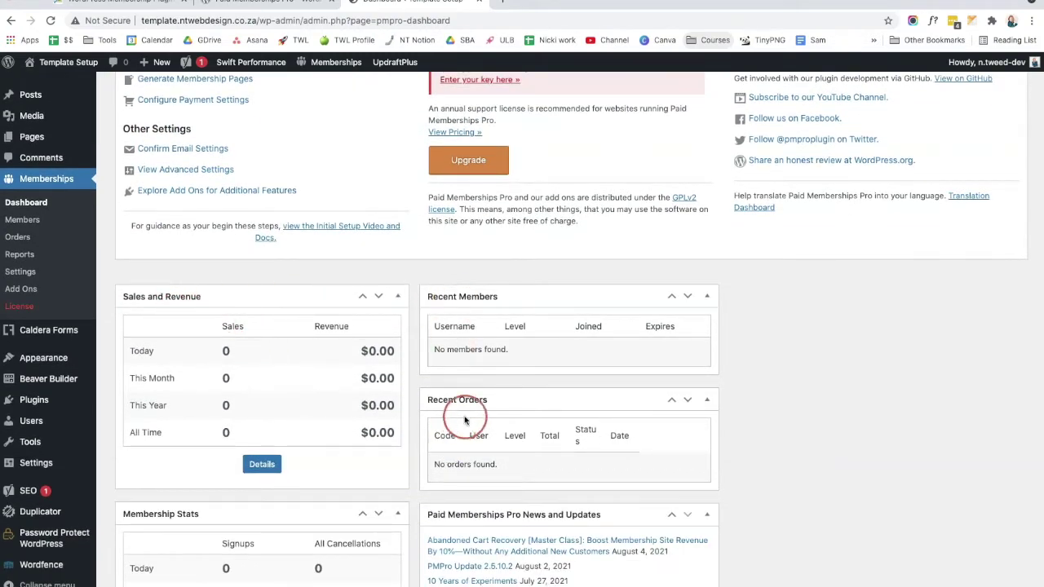
{"action": "scroll", "coordinate": [469, 416], "scroll_direction": "down", "scroll_amount": 1}
{"action": "scroll", "coordinate": [470, 414], "scroll_direction": "down", "scroll_amount": 2}
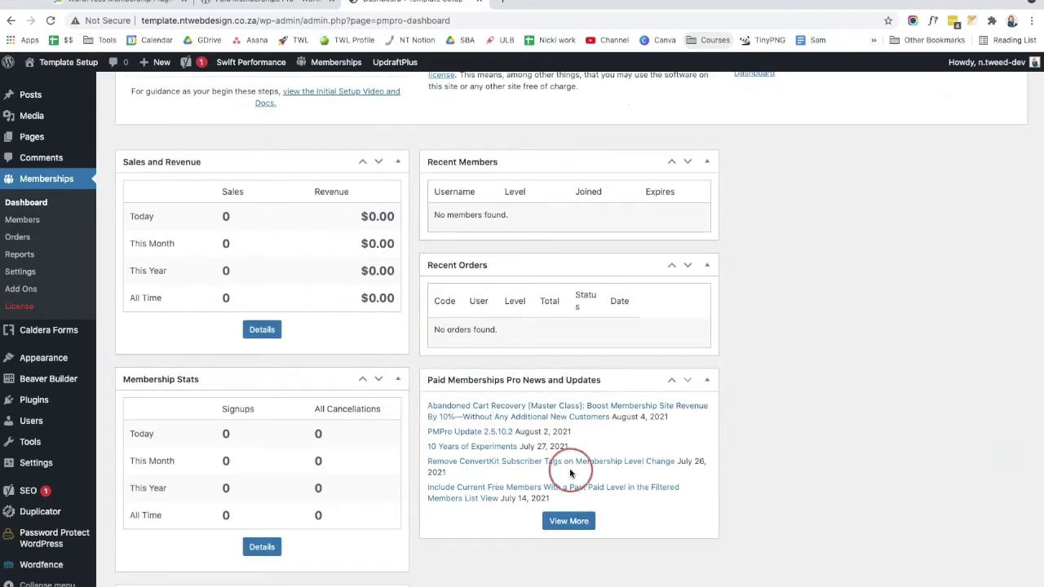
{"action": "scroll", "coordinate": [212, 474], "scroll_direction": "down", "scroll_amount": 3}
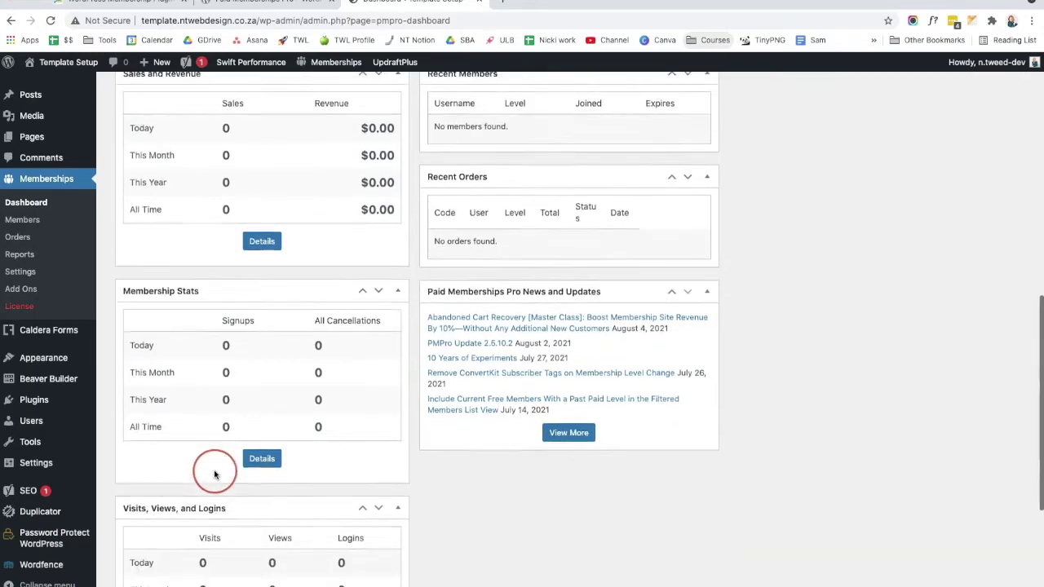
{"action": "scroll", "coordinate": [210, 456], "scroll_direction": "down", "scroll_amount": 3}
{"action": "scroll", "coordinate": [625, 433], "scroll_direction": "up", "scroll_amount": 15}
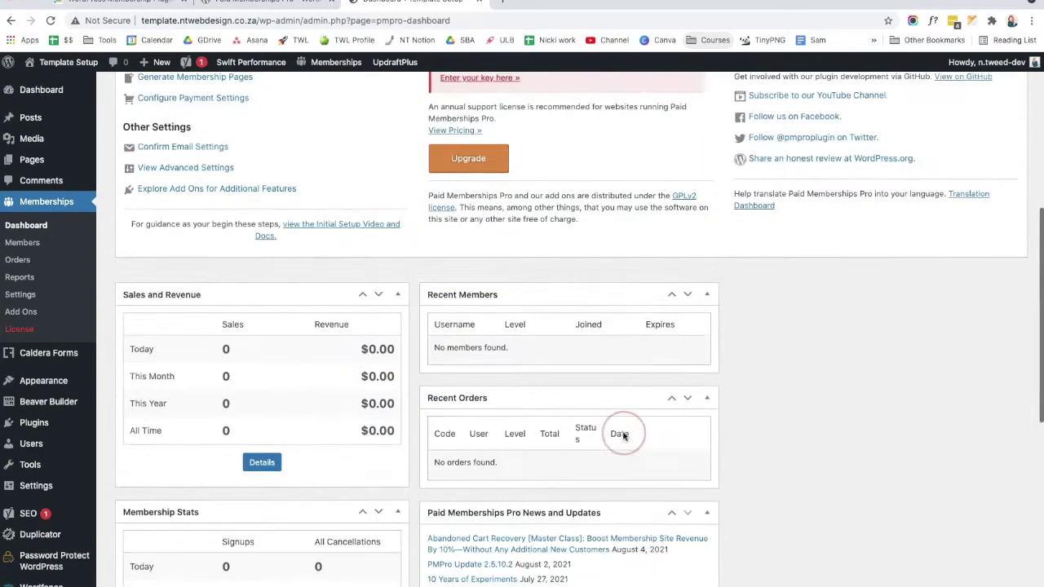
{"action": "scroll", "coordinate": [926, 440], "scroll_direction": "down", "scroll_amount": 10}
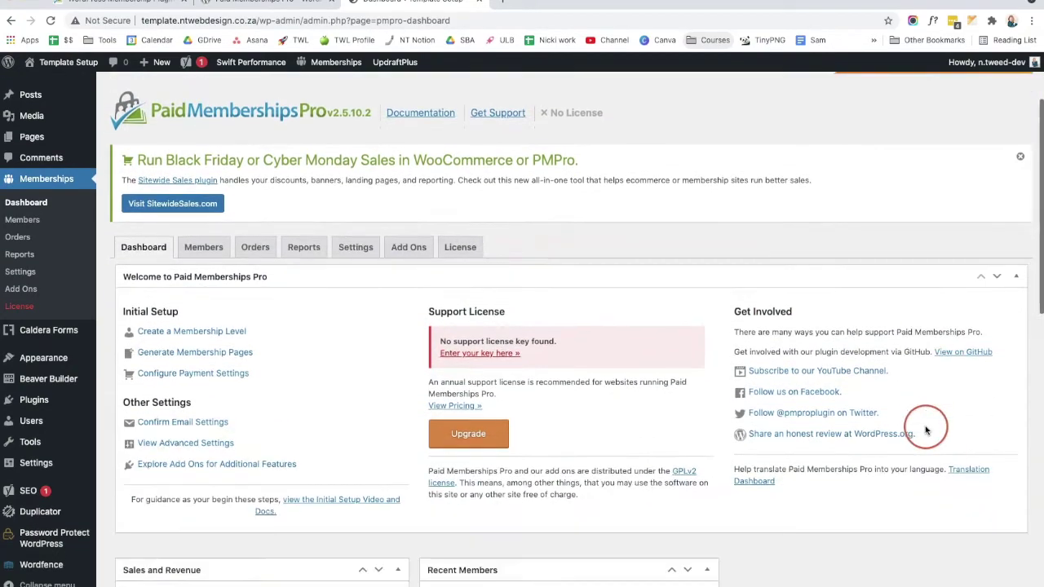
{"action": "left_click_drag", "start_coordinate": [613, 250], "coordinate": [613, 252]}
{"action": "scroll", "coordinate": [595, 361], "scroll_direction": "down", "scroll_amount": 2}
{"action": "scroll", "coordinate": [596, 362], "scroll_direction": "up", "scroll_amount": 9}
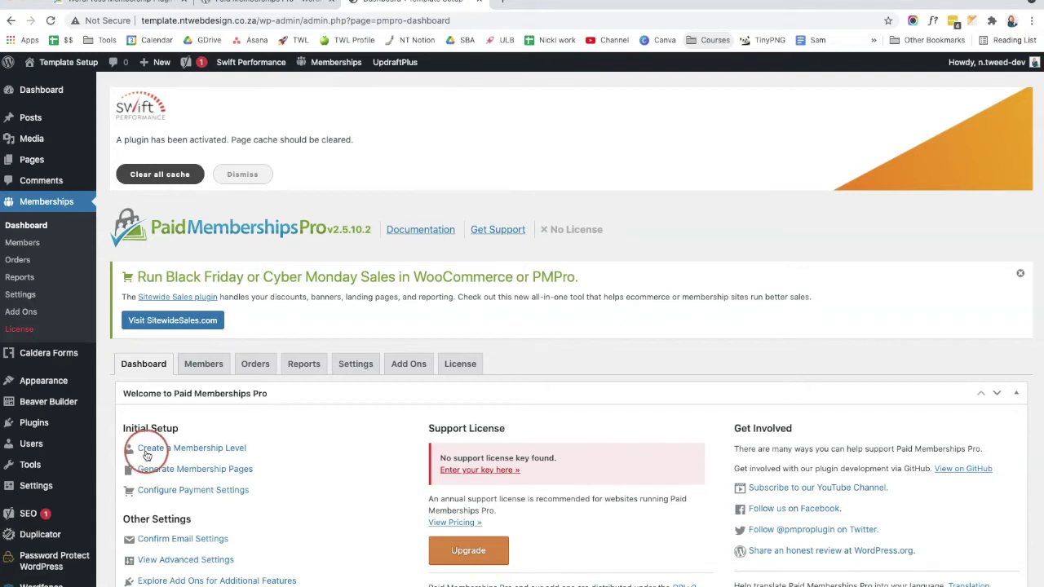
{"action": "left_click", "coordinate": [214, 453]}
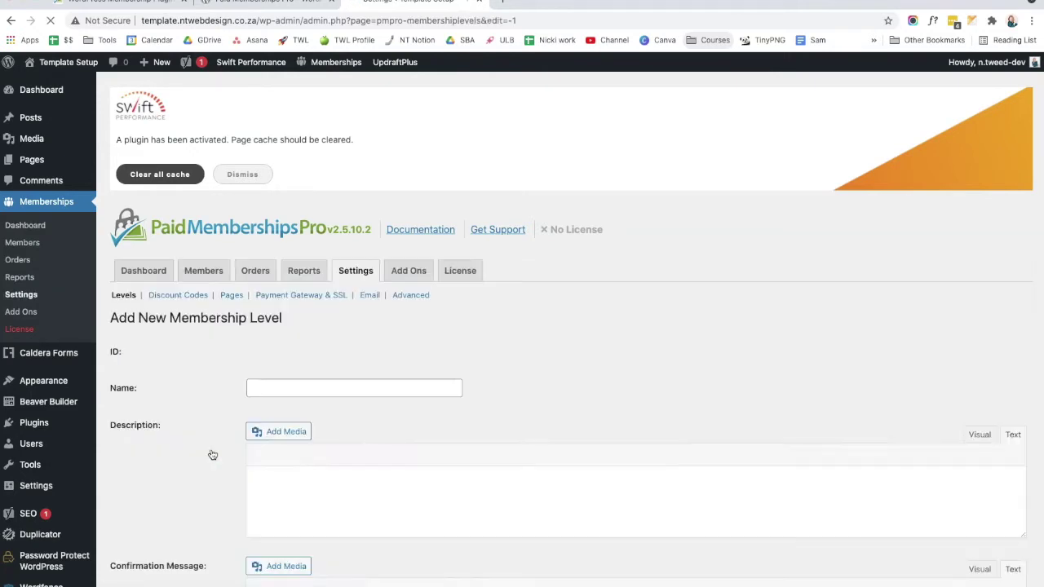
Step: Name the new membership level 'Level 1 - Self Love Club'
{"action": "left_click", "coordinate": [281, 475]}
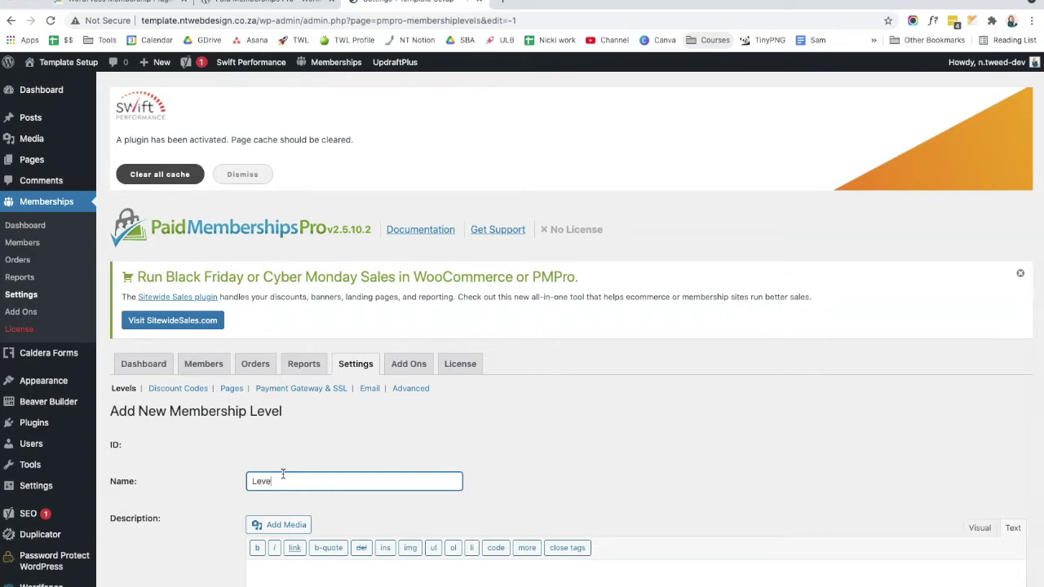
{"action": "left_click", "coordinate": [292, 471]}
{"action": "type", "text": "1 - Self Love Club"}
{"action": "scroll", "coordinate": [334, 389], "scroll_direction": "down", "scroll_amount": 3}
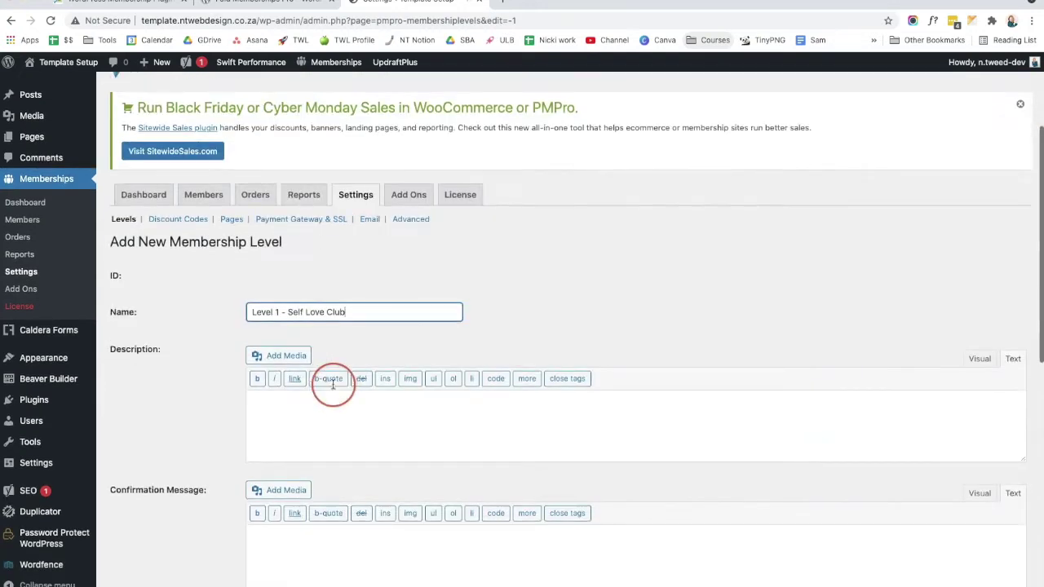
Step: Fill in the level description and edit the confirmation message text
{"action": "left_click", "coordinate": [316, 415]}
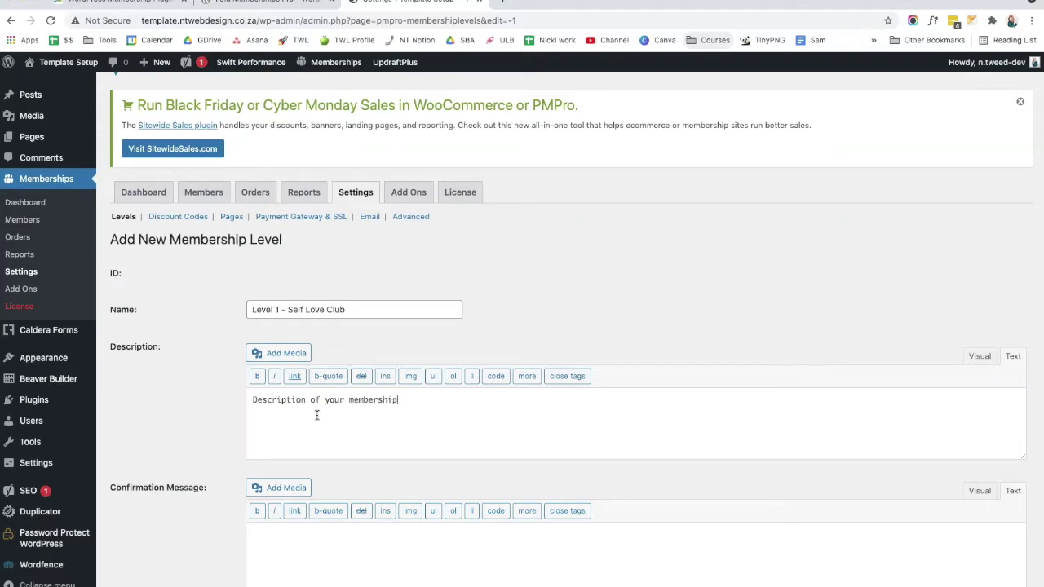
{"action": "left_click", "coordinate": [318, 295]}
{"action": "scroll", "coordinate": [319, 295], "scroll_direction": "down", "scroll_amount": 2}
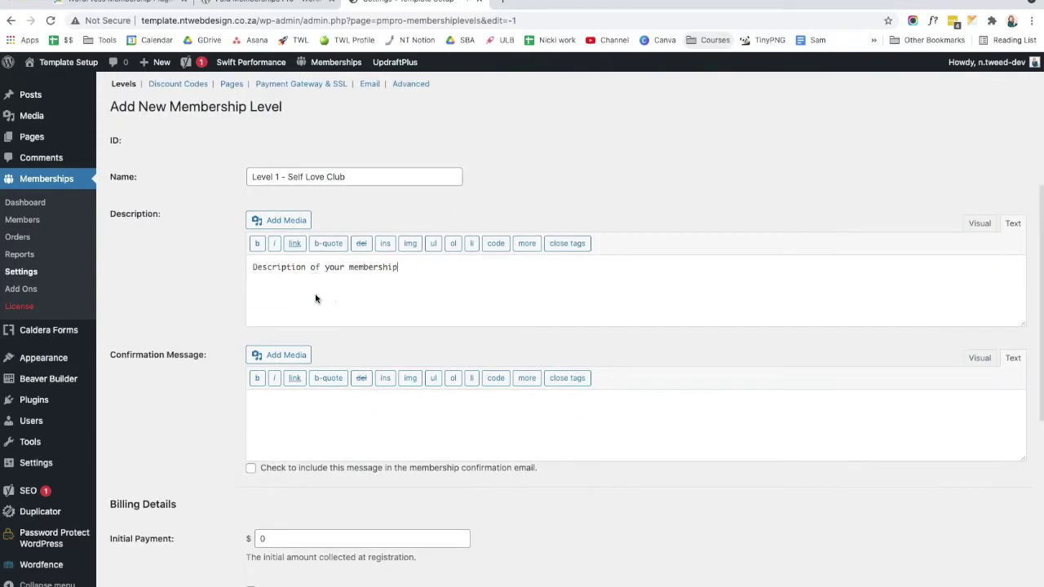
{"action": "left_click", "coordinate": [310, 451]}
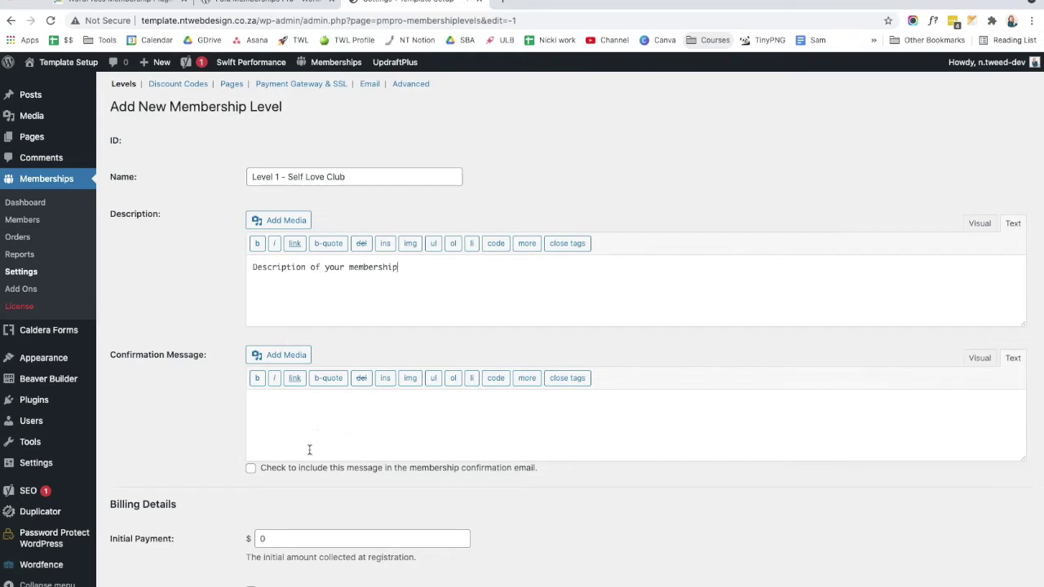
{"action": "left_click_drag", "start_coordinate": [527, 471], "coordinate": [261, 468]}
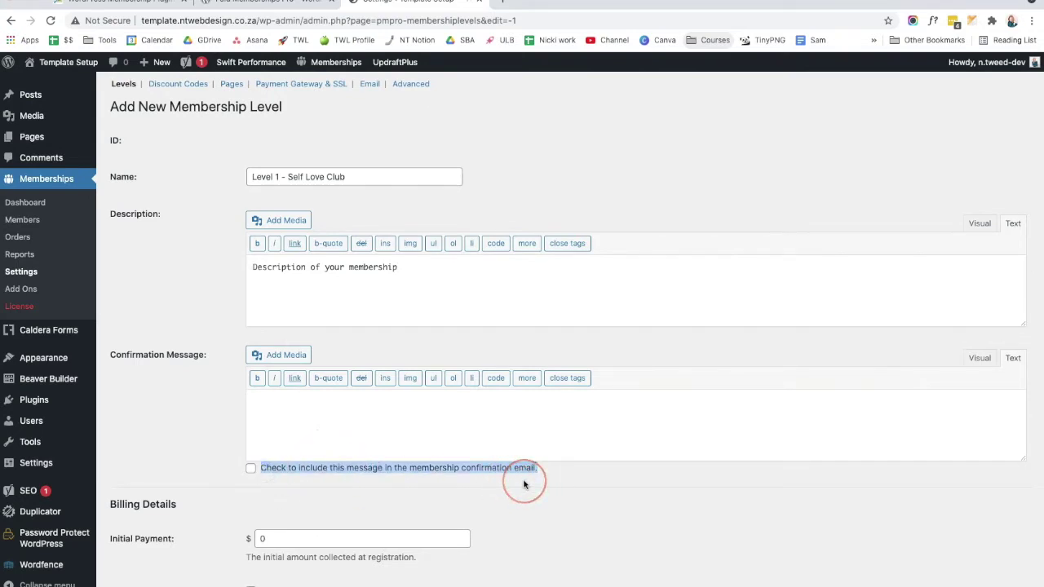
{"action": "left_click", "coordinate": [400, 430]}
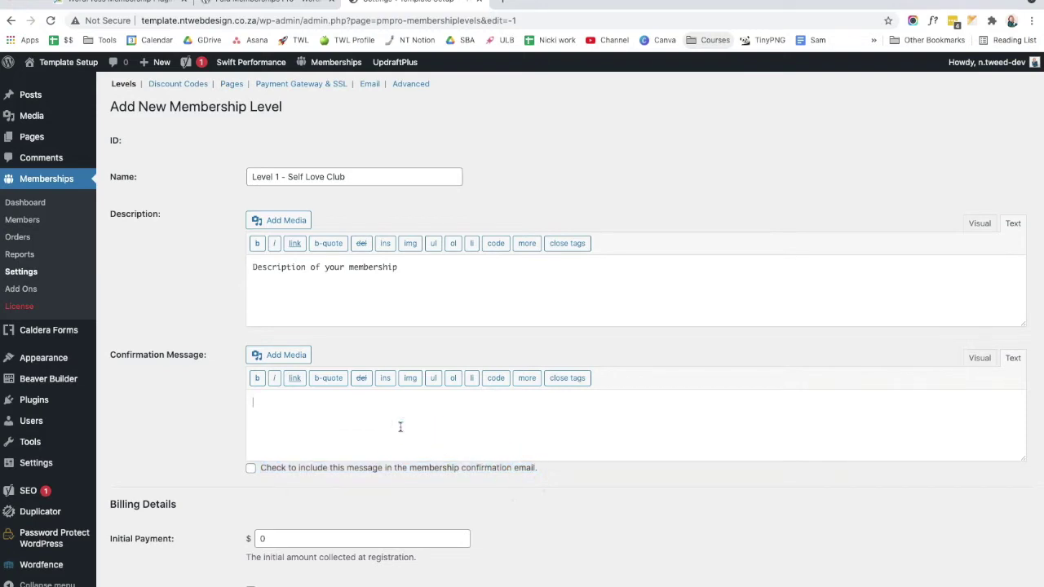
{"action": "scroll", "coordinate": [401, 426], "scroll_direction": "down", "scroll_amount": 3}
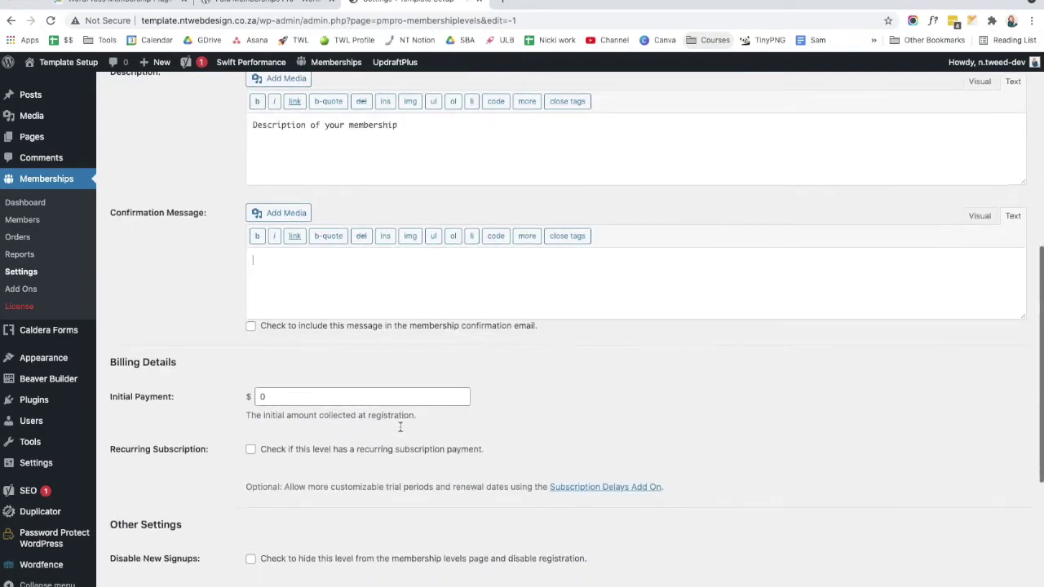
Step: Set an initial payment of 10 and a recurring 10 per 1 Month with cycle limit 0
{"action": "left_click", "coordinate": [310, 398]}
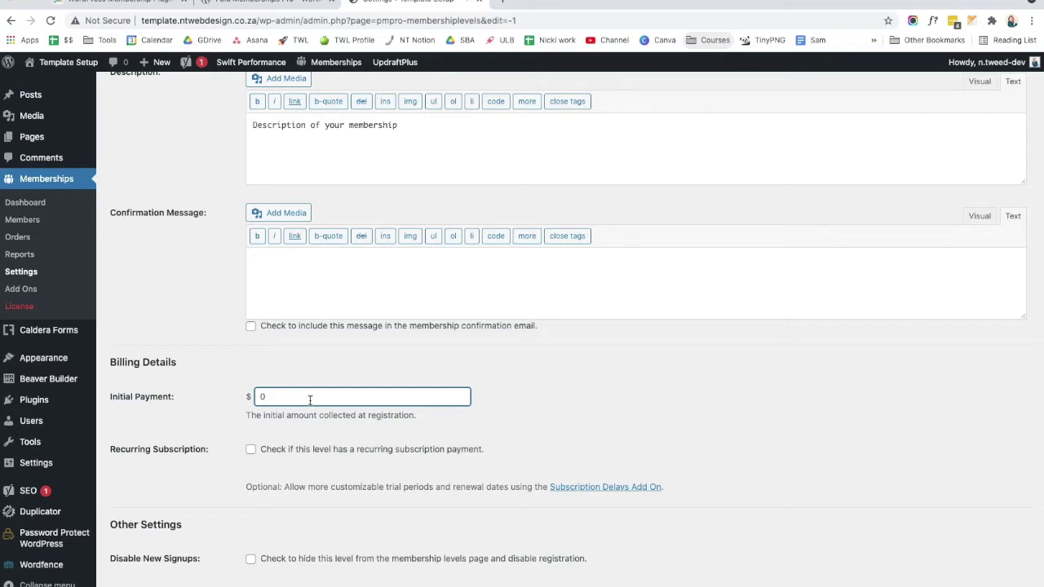
{"action": "type", "text": "1"}
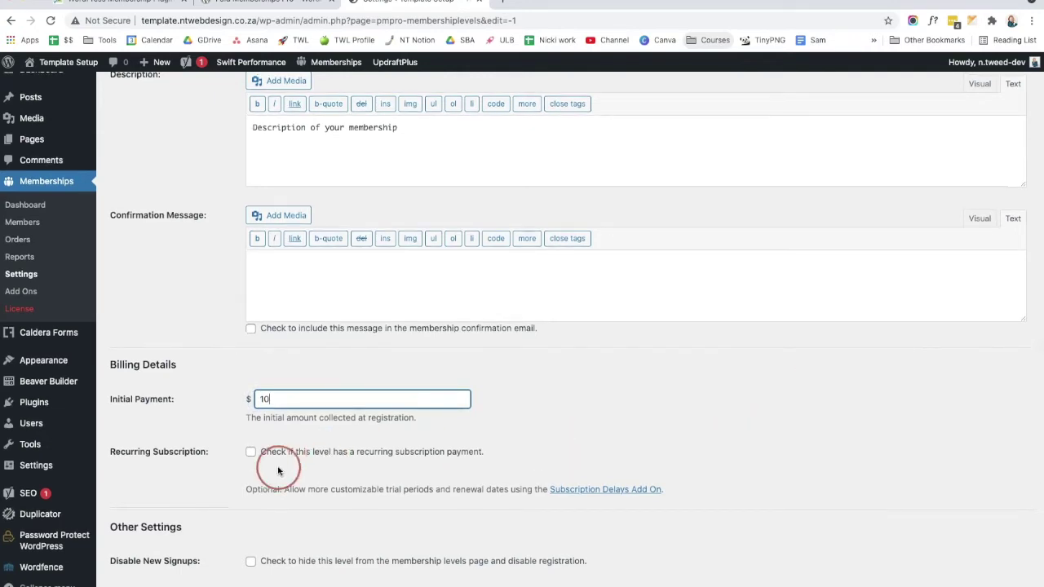
{"action": "left_click", "coordinate": [251, 459]}
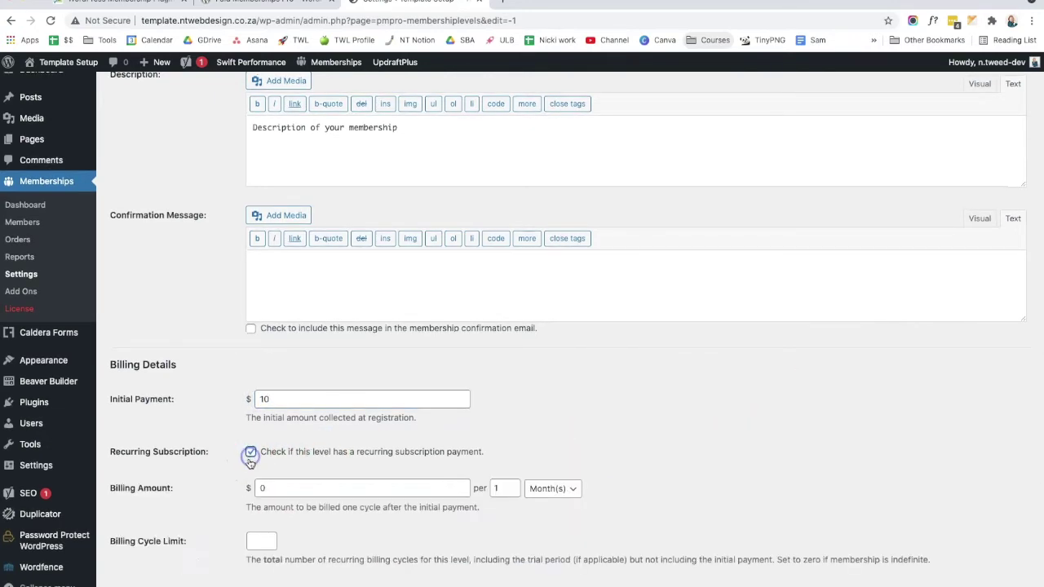
{"action": "scroll", "coordinate": [367, 472], "scroll_direction": "down", "scroll_amount": 1}
{"action": "scroll", "coordinate": [367, 472], "scroll_direction": "down", "scroll_amount": 1}
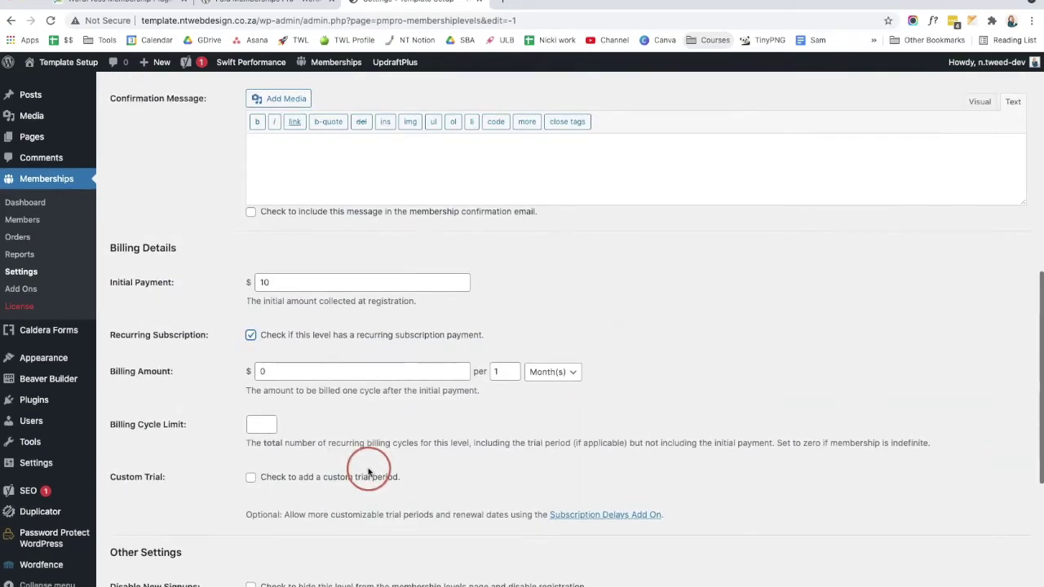
{"action": "left_click", "coordinate": [257, 371]}
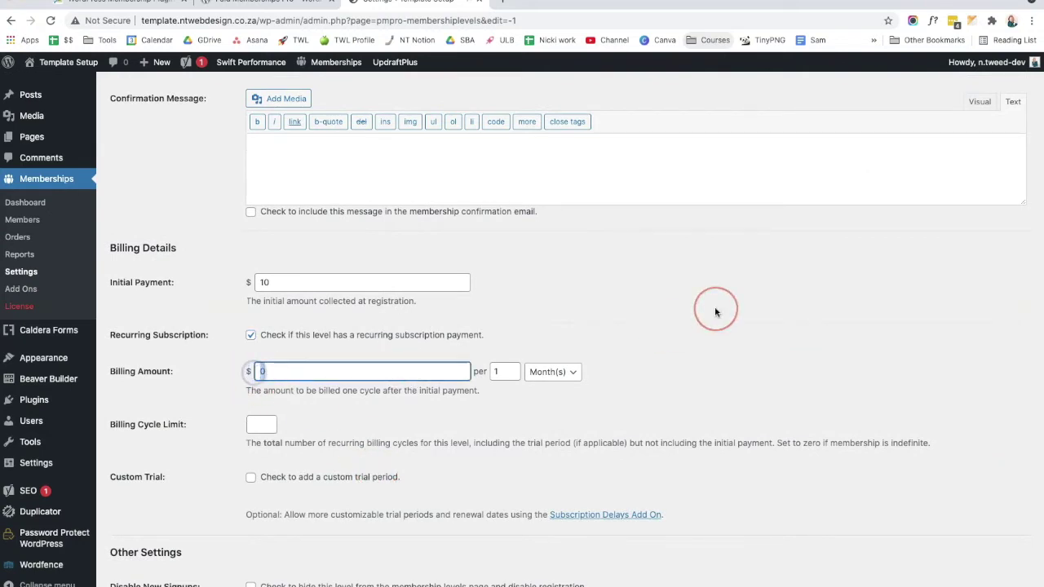
{"action": "left_click", "coordinate": [324, 419]}
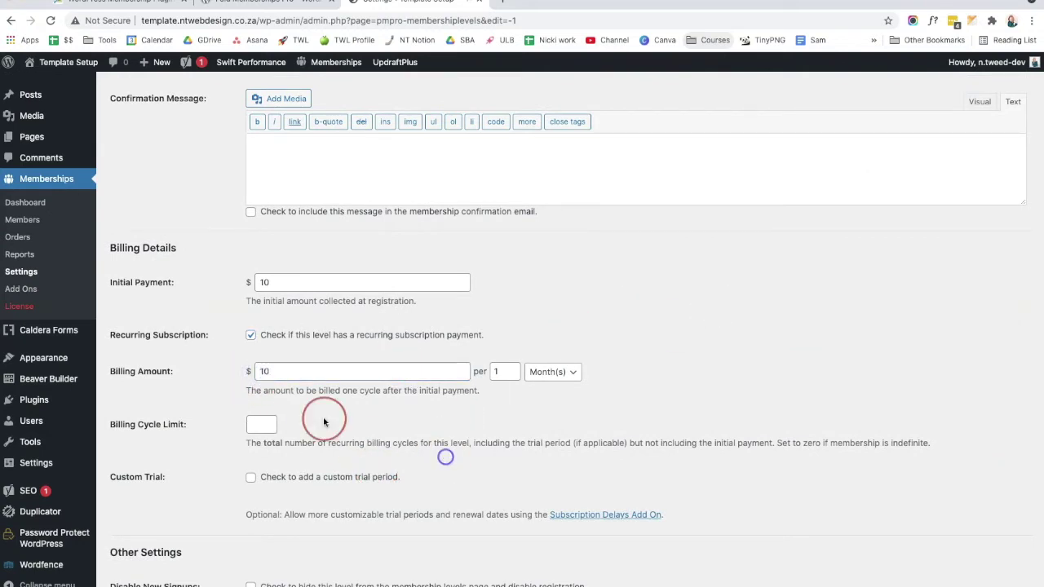
{"action": "left_click", "coordinate": [265, 426]}
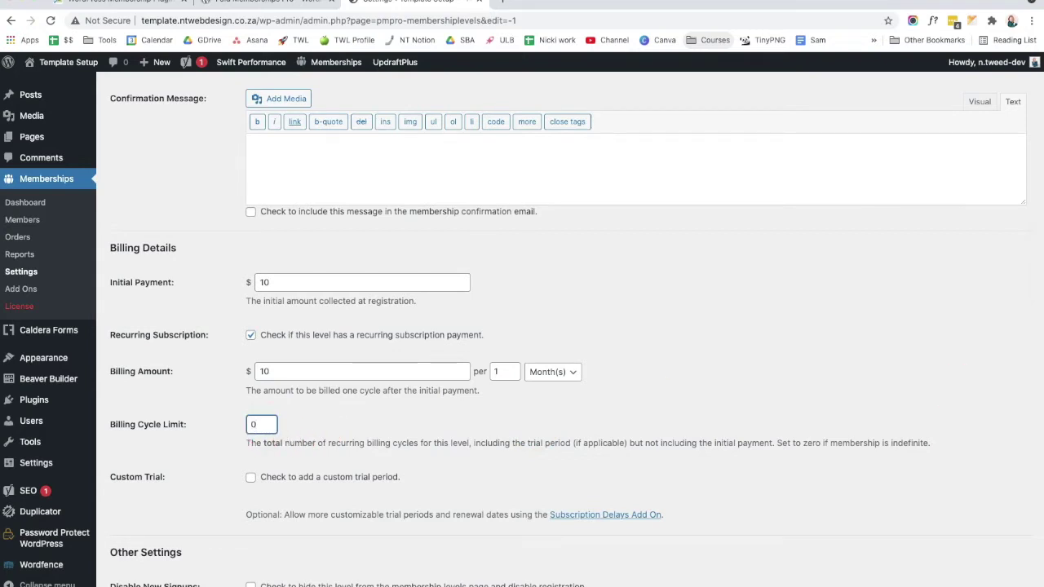
{"action": "scroll", "coordinate": [531, 443], "scroll_direction": "down", "scroll_amount": 1}
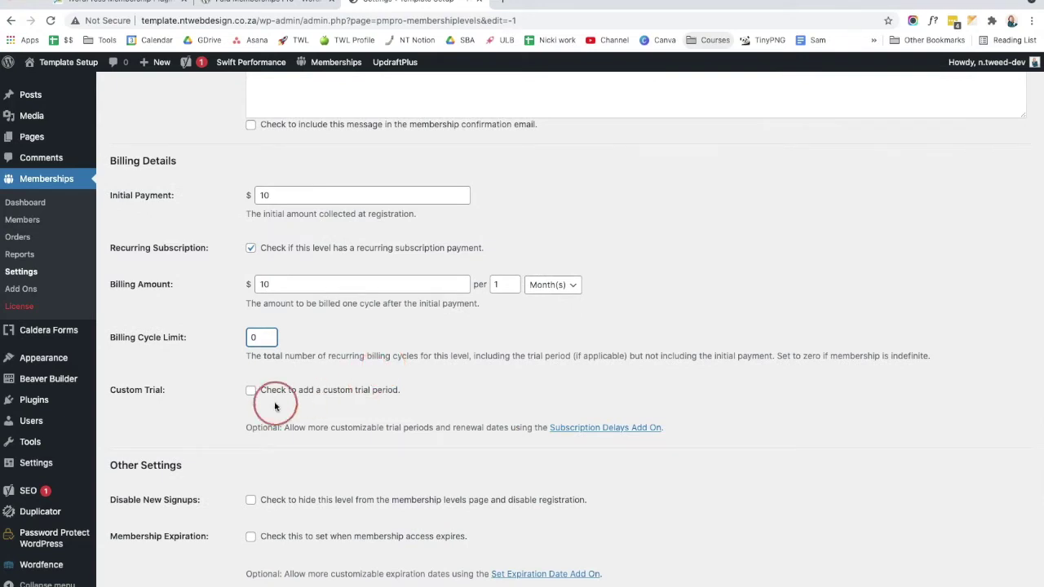
Step: Add a custom trial of 0 for the first 1 payment, then view the Subscription Delays add-on
{"action": "left_click", "coordinate": [250, 389]}
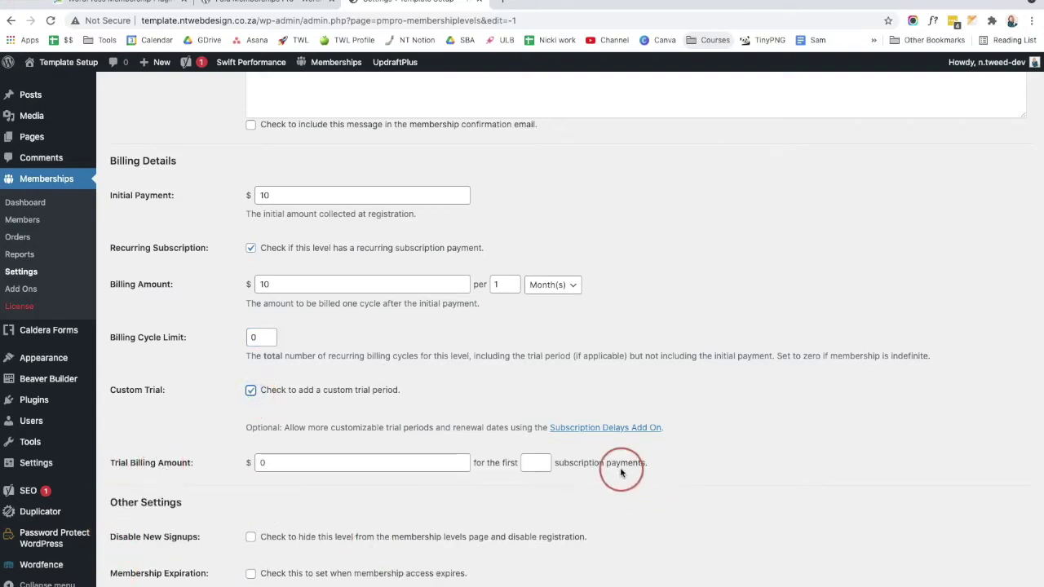
{"action": "left_click", "coordinate": [536, 462]}
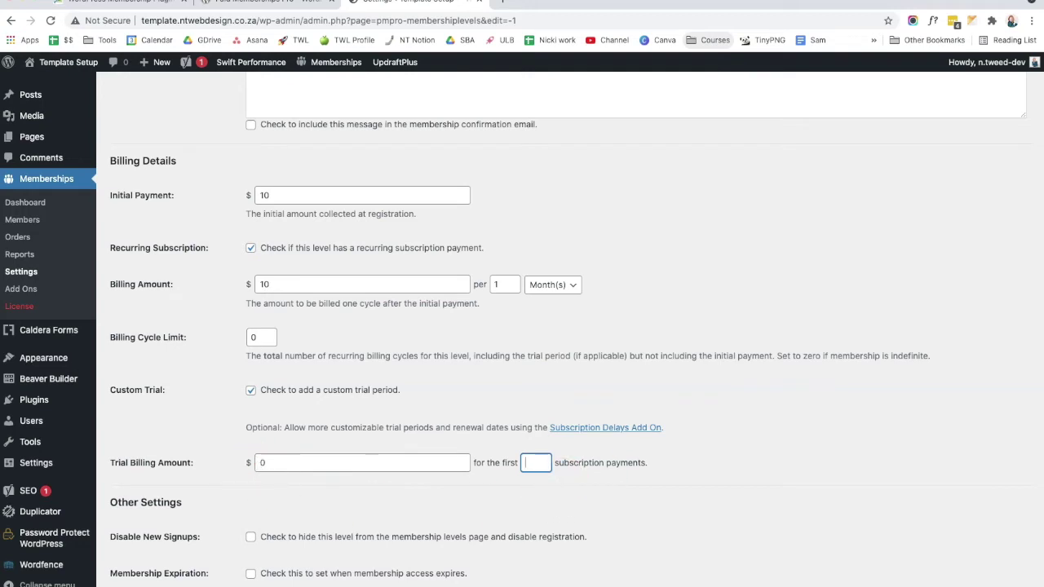
{"action": "left_click", "coordinate": [787, 368]}
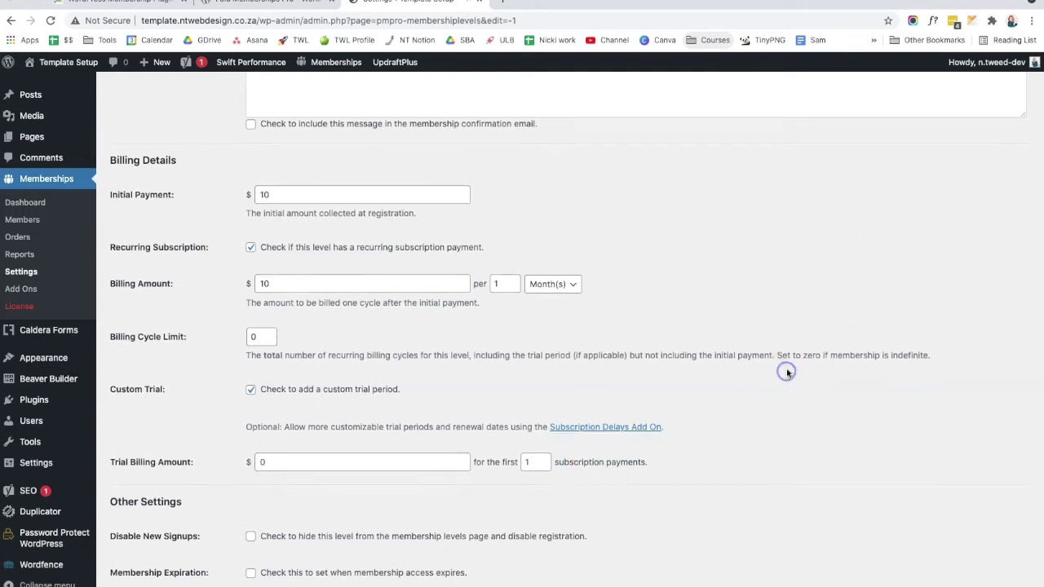
{"action": "scroll", "coordinate": [787, 368], "scroll_direction": "down", "scroll_amount": 1}
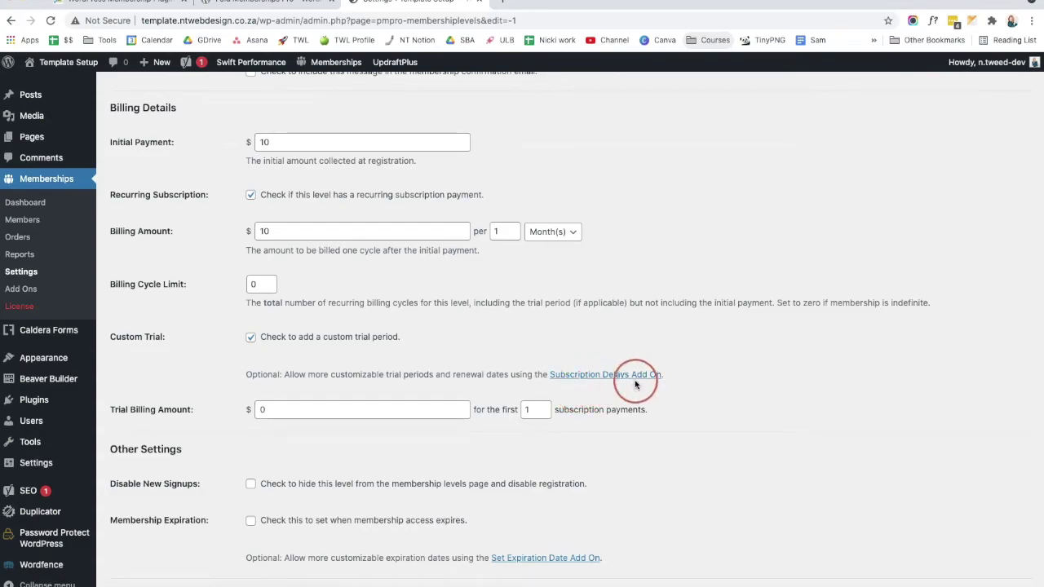
{"action": "left_click", "coordinate": [632, 375]}
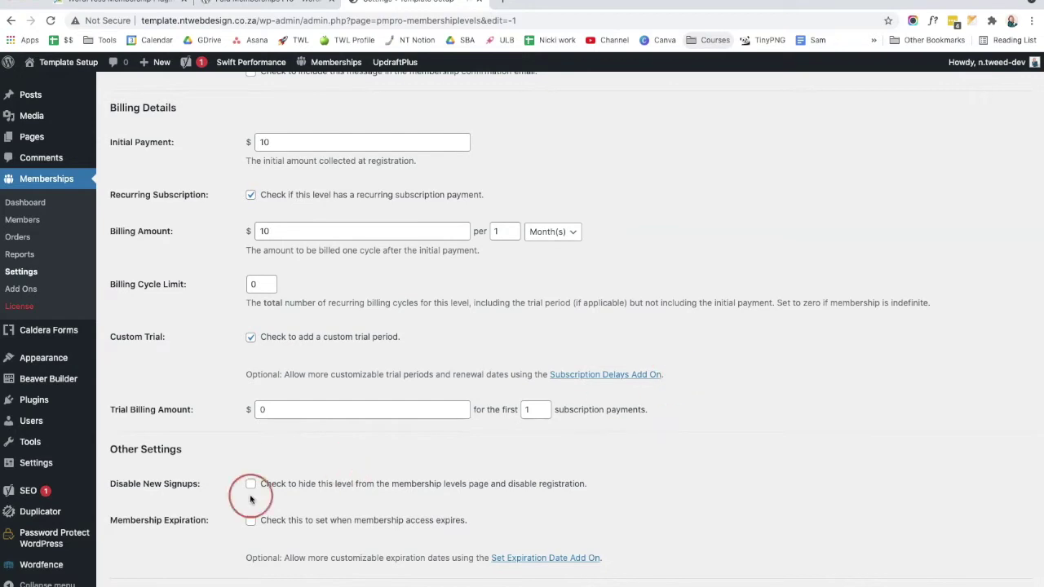
{"action": "scroll", "coordinate": [494, 410], "scroll_direction": "down", "scroll_amount": 1}
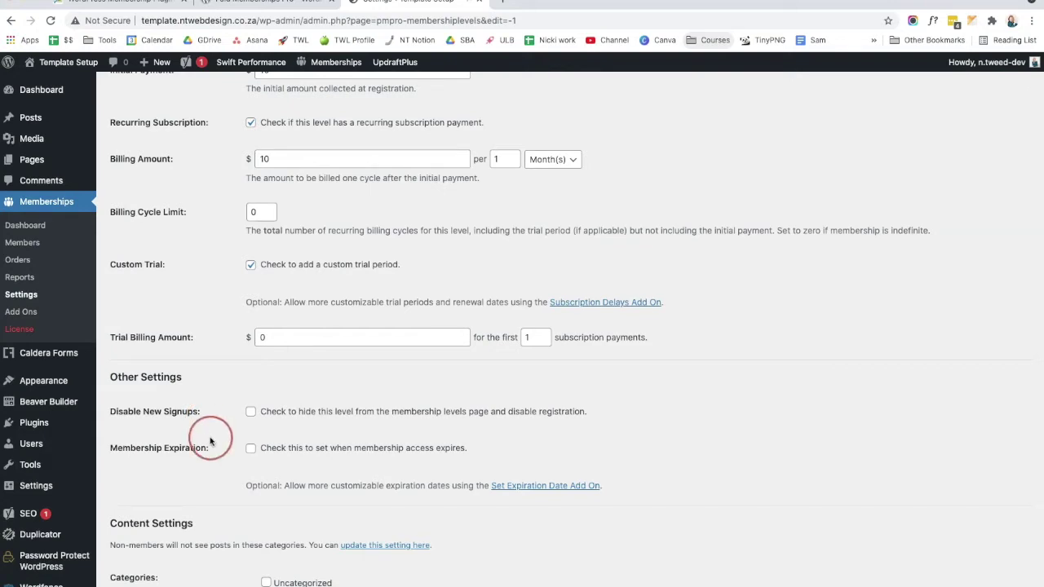
{"action": "left_click", "coordinate": [251, 449]}
{"action": "scroll", "coordinate": [193, 519], "scroll_direction": "down", "scroll_amount": 1}
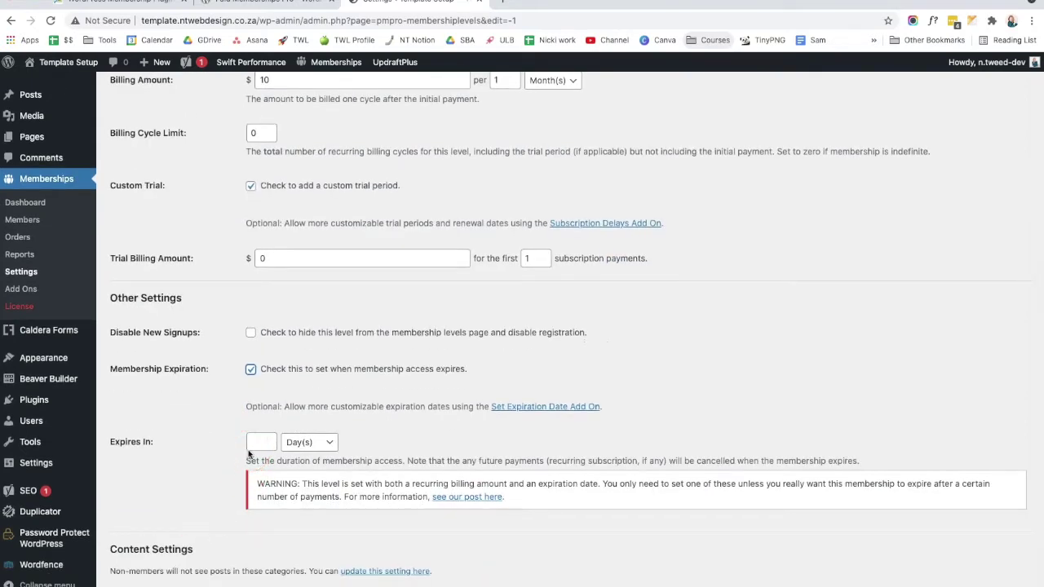
{"action": "left_click", "coordinate": [318, 447]}
{"action": "left_click", "coordinate": [166, 480]}
{"action": "left_click", "coordinate": [251, 369]}
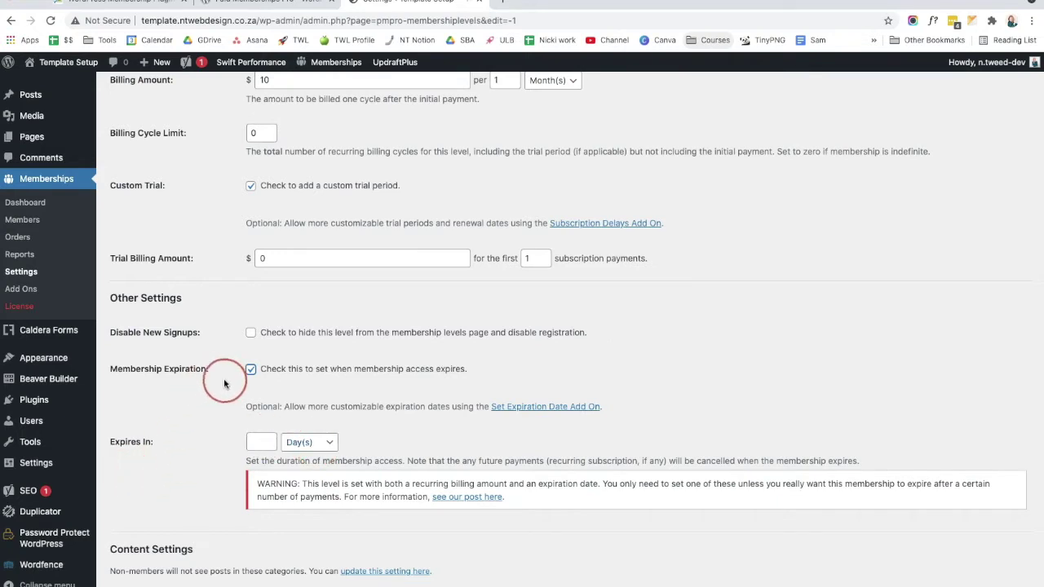
{"action": "scroll", "coordinate": [186, 522], "scroll_direction": "down", "scroll_amount": 2}
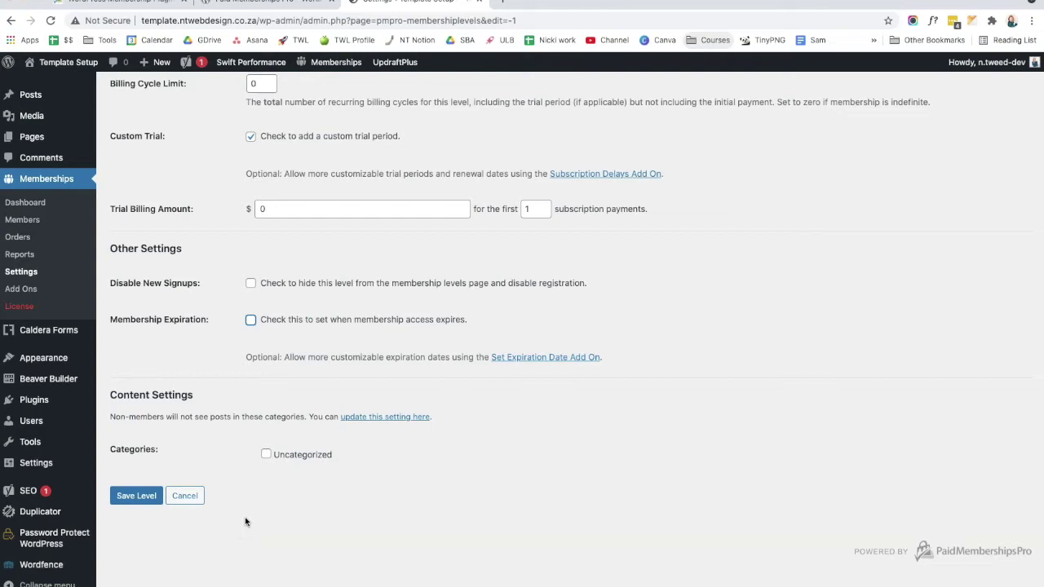
Step: Save Level 1 - Self Love Club and check its $10.00 per month billing in the levels list
{"action": "left_click", "coordinate": [136, 495]}
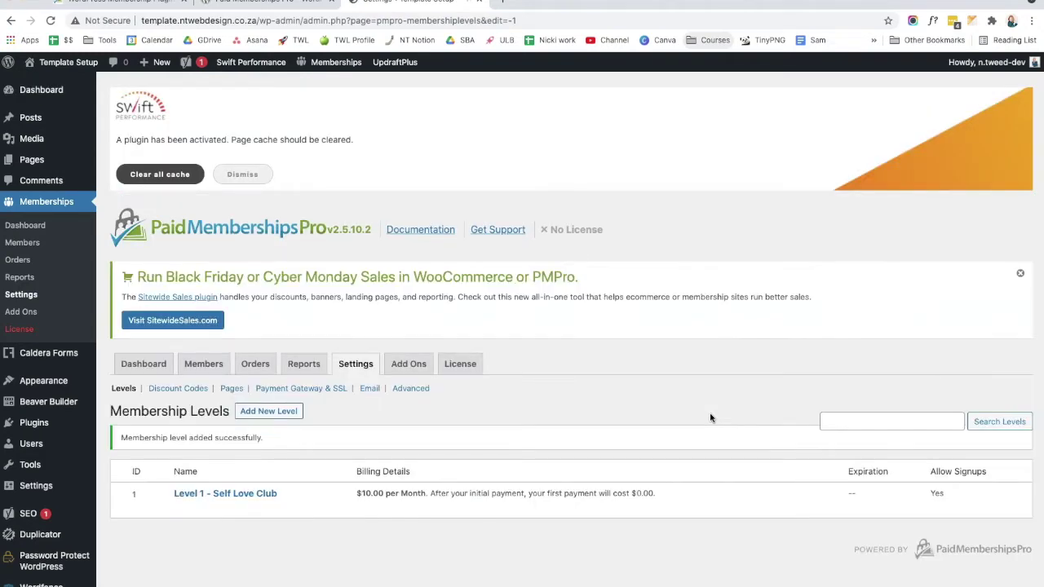
{"action": "scroll", "coordinate": [709, 418], "scroll_direction": "down", "scroll_amount": 1}
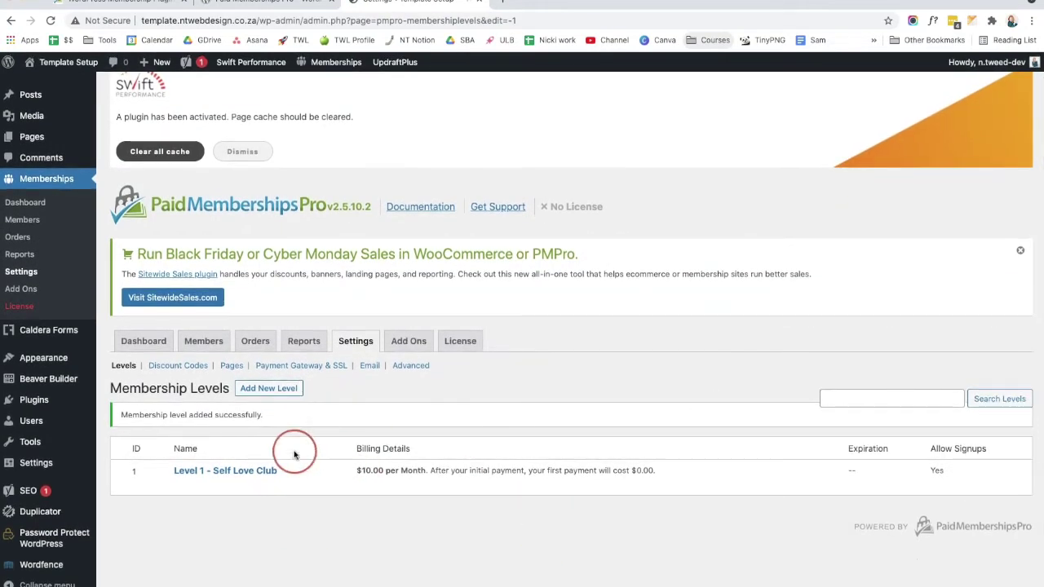
{"action": "mouse_move", "coordinate": [156, 466]}
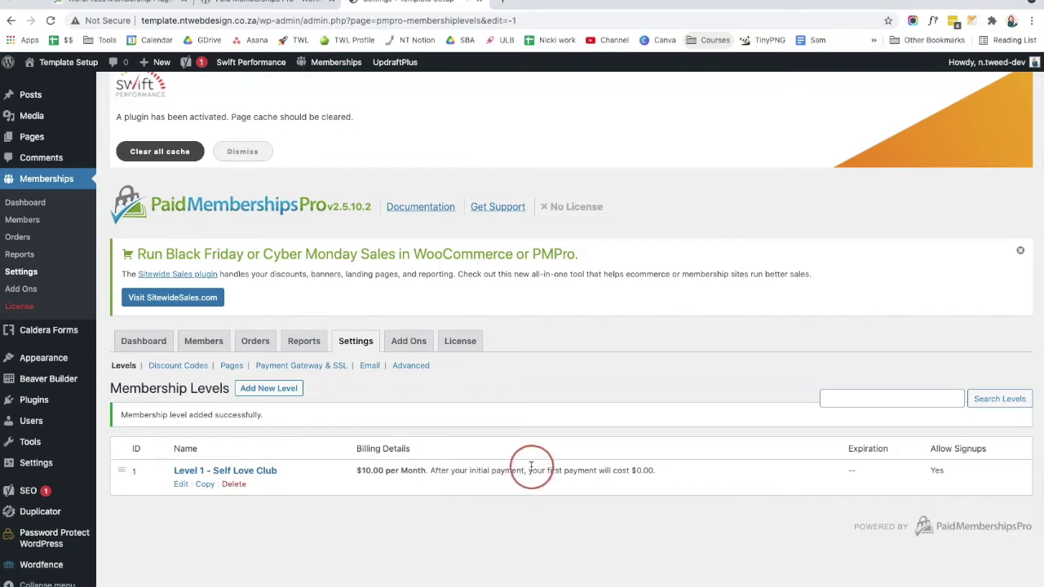
{"action": "left_click_drag", "start_coordinate": [656, 472], "coordinate": [534, 472]}
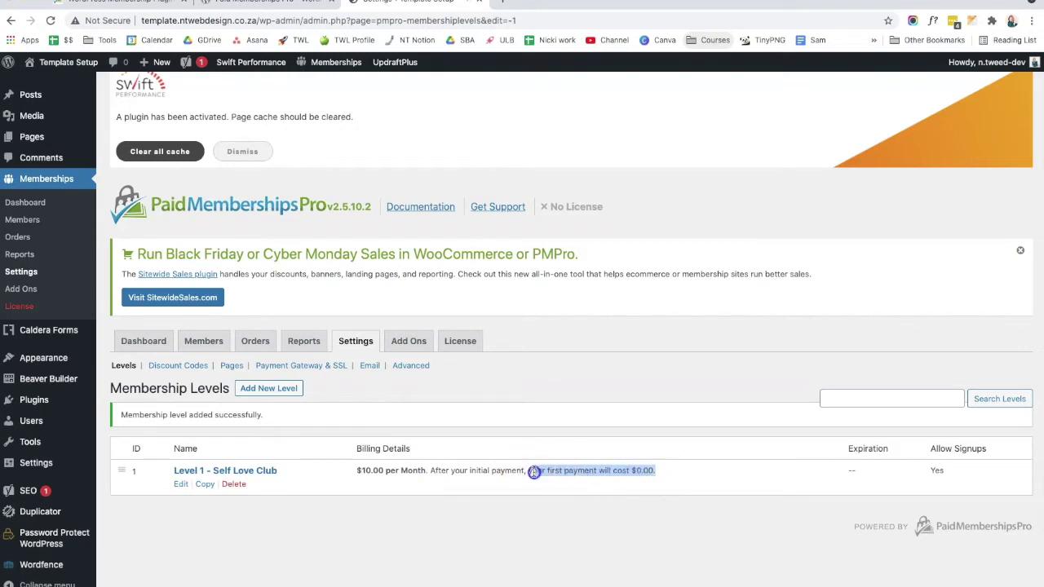
{"action": "left_click", "coordinate": [662, 471]}
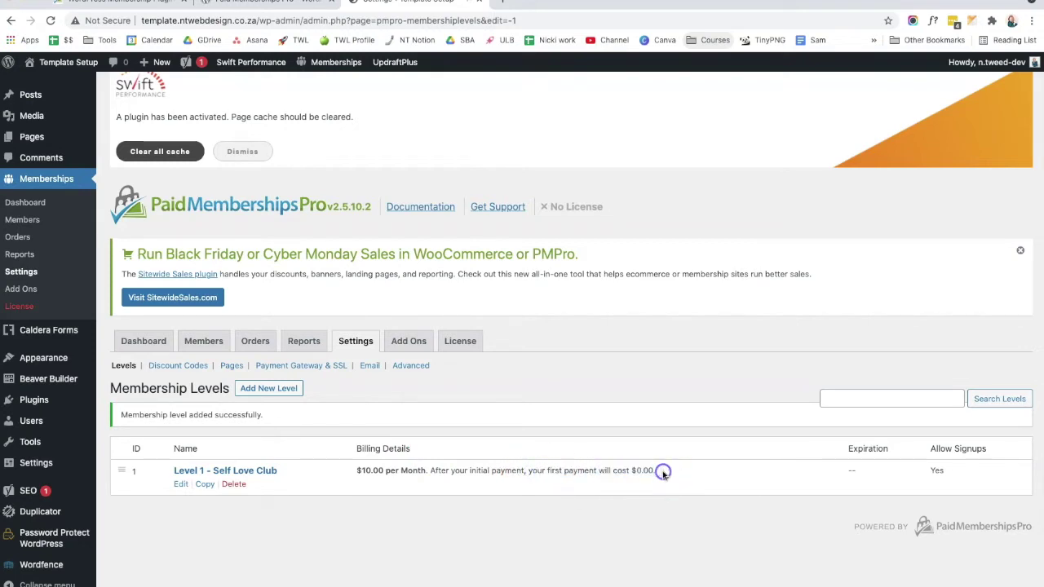
{"action": "left_click", "coordinate": [181, 485]}
Step: Untick Custom Trial on Level 1 - Self Love Club and save the level again
{"action": "scroll", "coordinate": [505, 476], "scroll_direction": "down", "scroll_amount": 3}
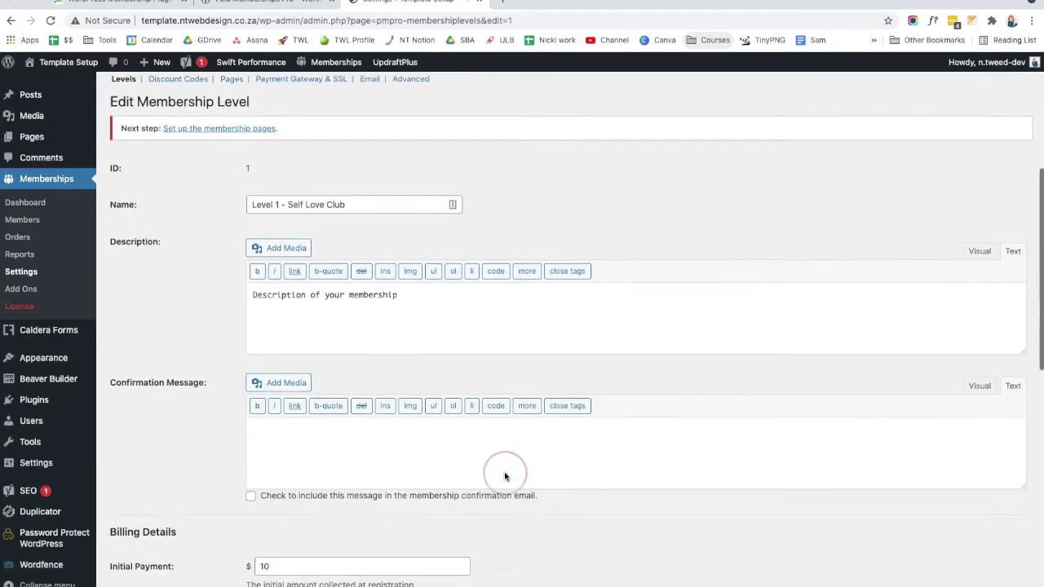
{"action": "scroll", "coordinate": [504, 476], "scroll_direction": "down", "scroll_amount": 4}
{"action": "left_click", "coordinate": [251, 468]}
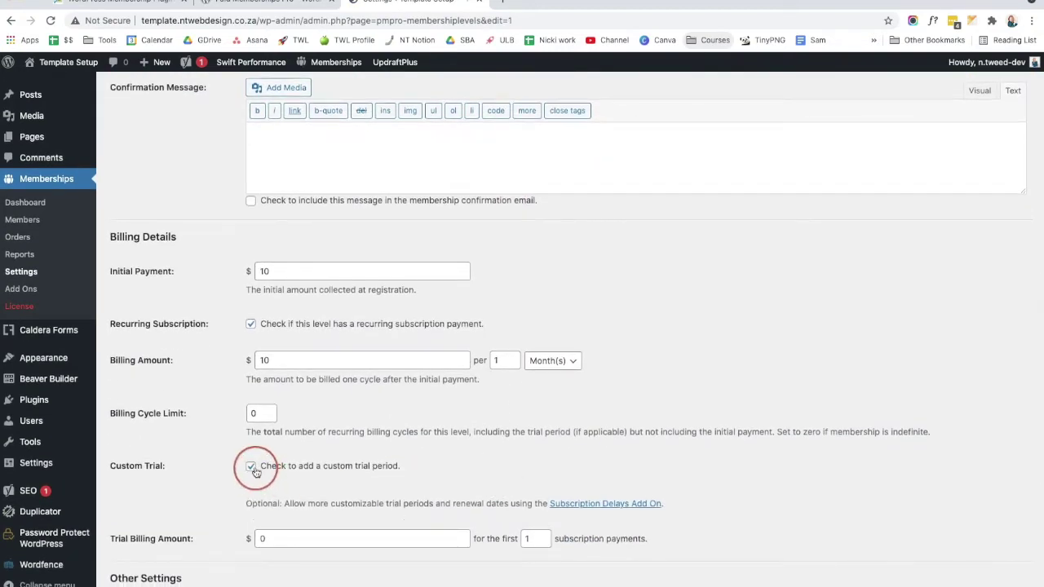
{"action": "left_click", "coordinate": [251, 467]}
{"action": "scroll", "coordinate": [198, 531], "scroll_direction": "up", "scroll_amount": 1}
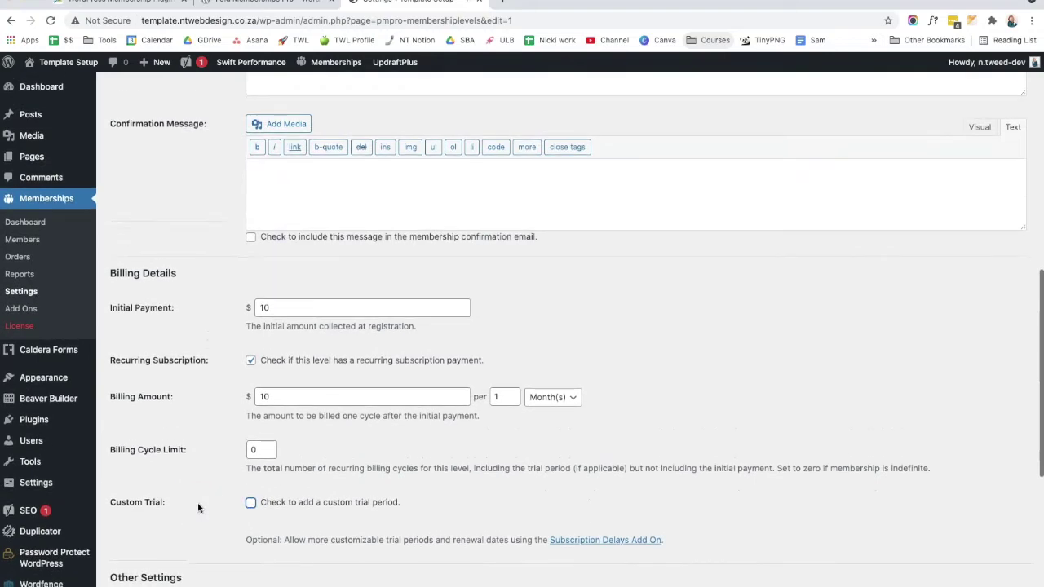
{"action": "scroll", "coordinate": [198, 571], "scroll_direction": "down", "scroll_amount": 4}
{"action": "left_click", "coordinate": [136, 496]}
{"action": "left_click", "coordinate": [663, 355]}
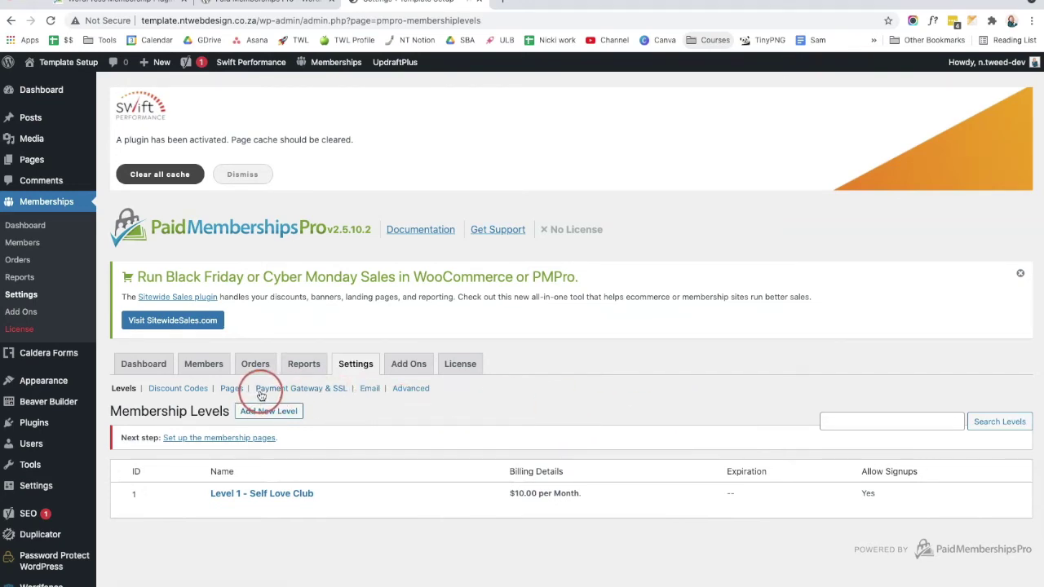
{"action": "left_click", "coordinate": [326, 394]}
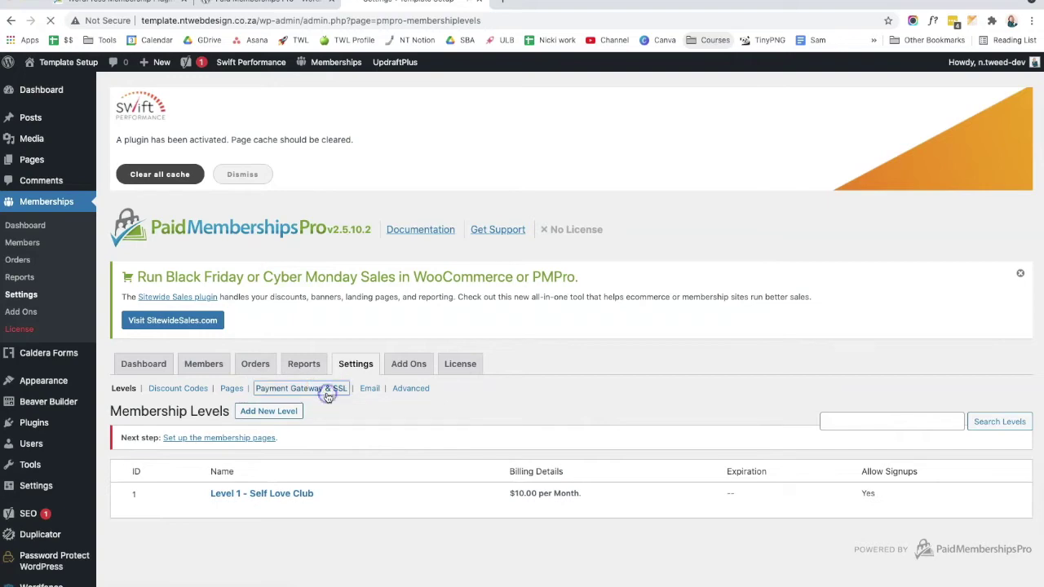
{"action": "scroll", "coordinate": [474, 458], "scroll_direction": "down", "scroll_amount": 1}
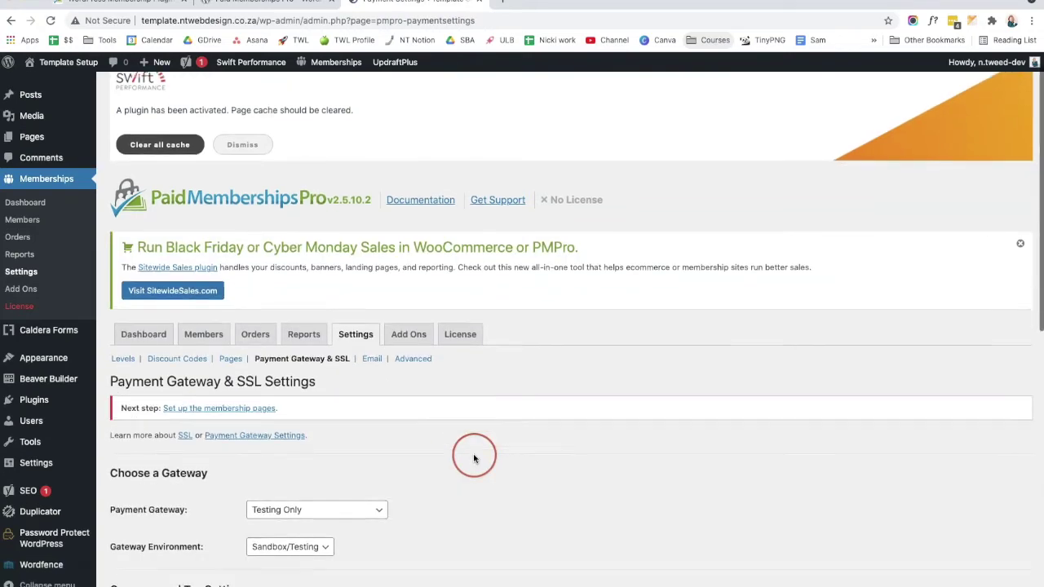
{"action": "scroll", "coordinate": [474, 458], "scroll_direction": "down", "scroll_amount": 3}
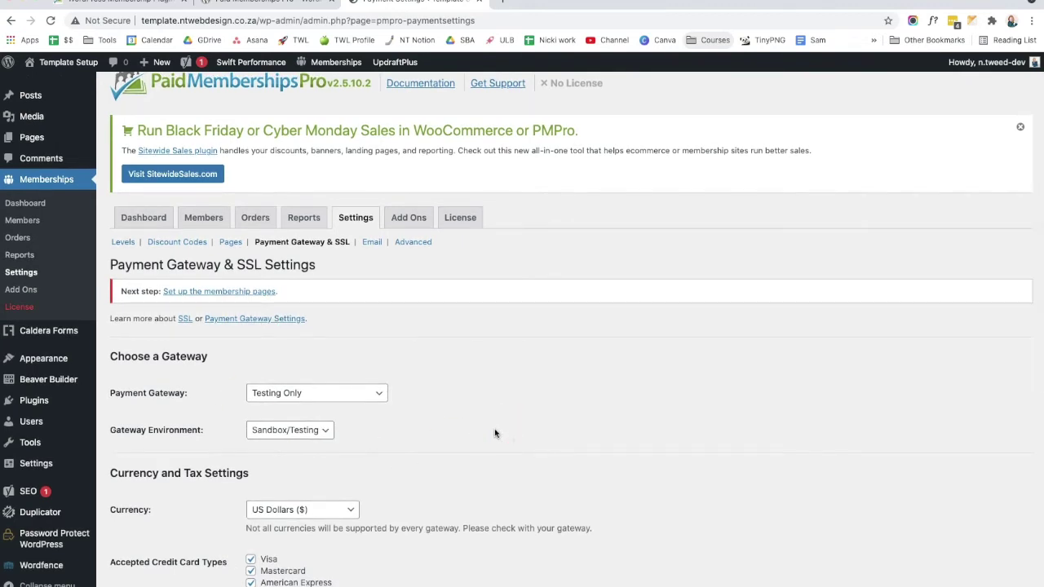
{"action": "scroll", "coordinate": [494, 432], "scroll_direction": "down", "scroll_amount": 1}
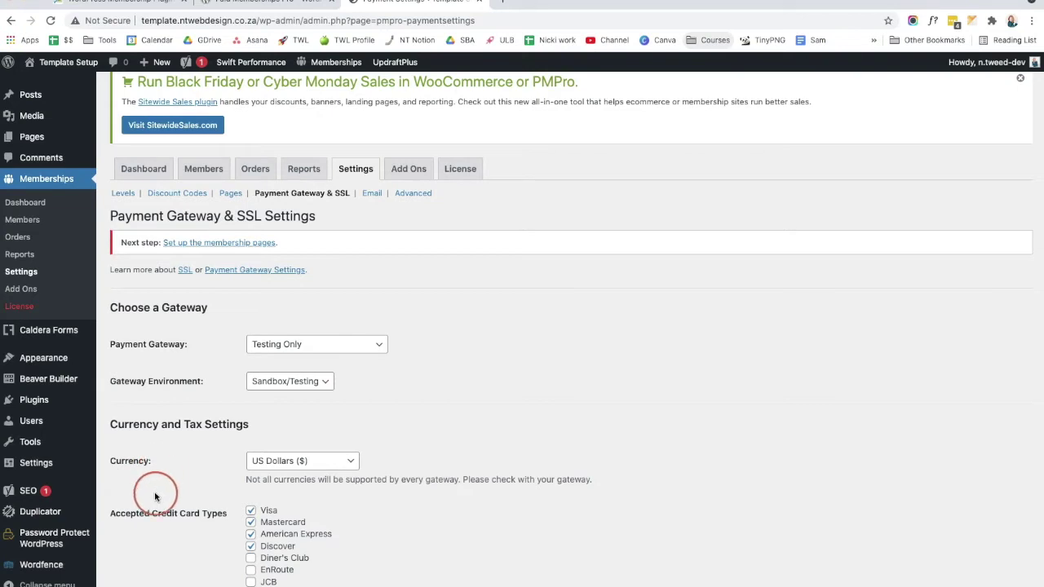
{"action": "scroll", "coordinate": [155, 493], "scroll_direction": "down", "scroll_amount": 1}
{"action": "scroll", "coordinate": [156, 495], "scroll_direction": "down", "scroll_amount": 1}
{"action": "scroll", "coordinate": [181, 485], "scroll_direction": "up", "scroll_amount": 3}
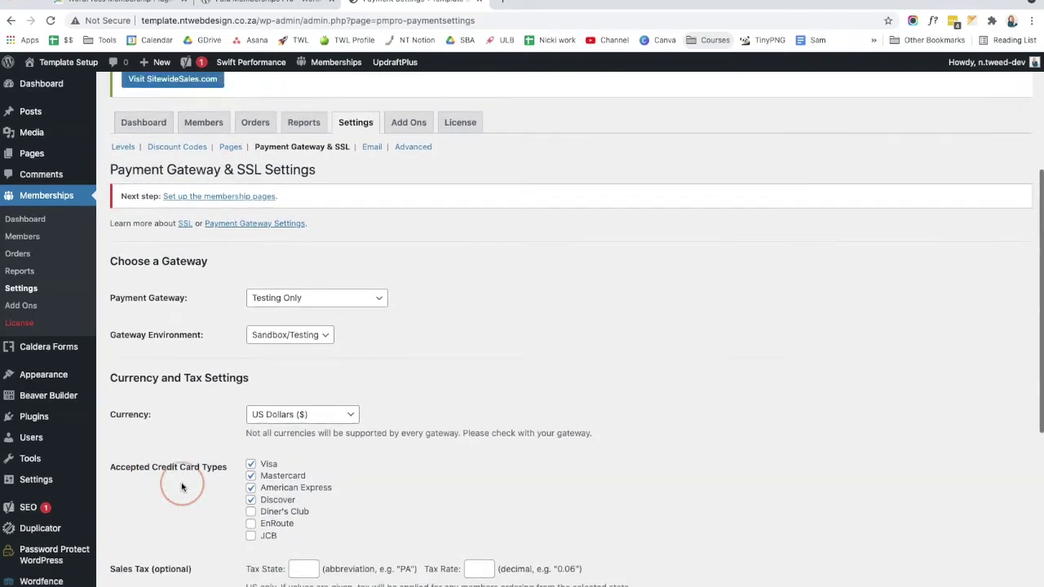
{"action": "scroll", "coordinate": [155, 408], "scroll_direction": "up", "scroll_amount": 1}
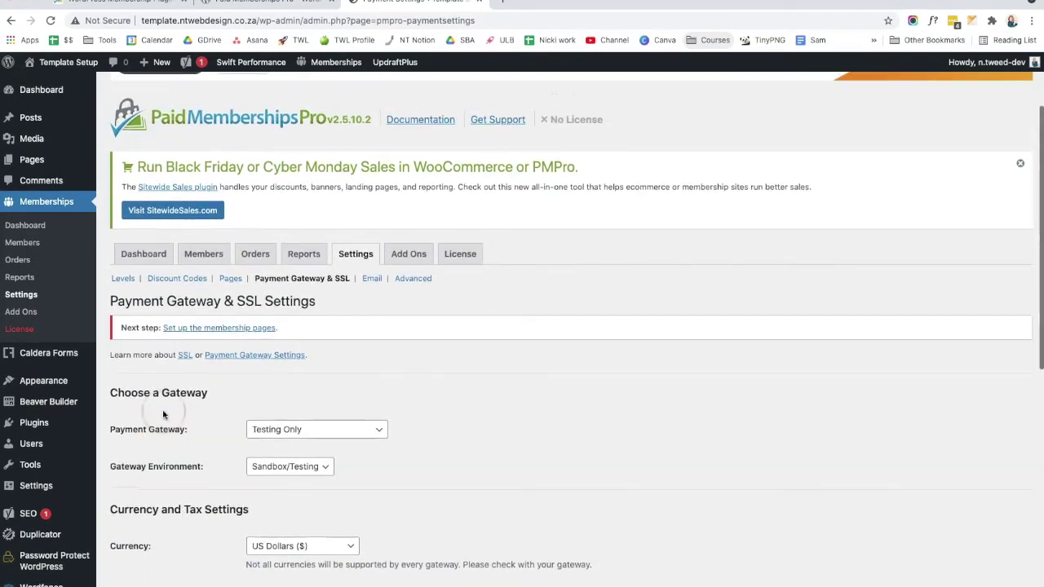
{"action": "left_click", "coordinate": [279, 441]}
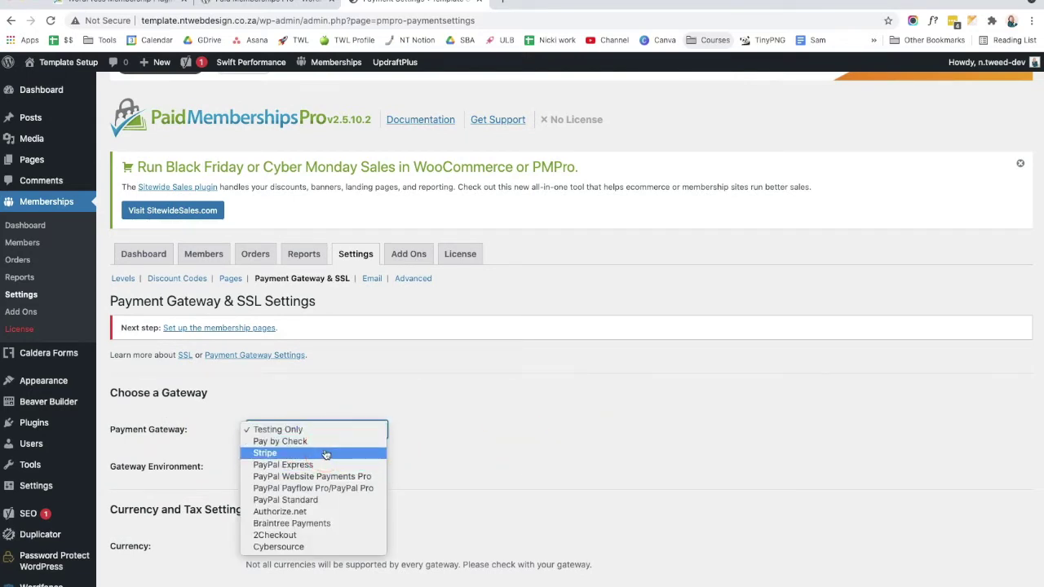
{"action": "left_click", "coordinate": [311, 466]}
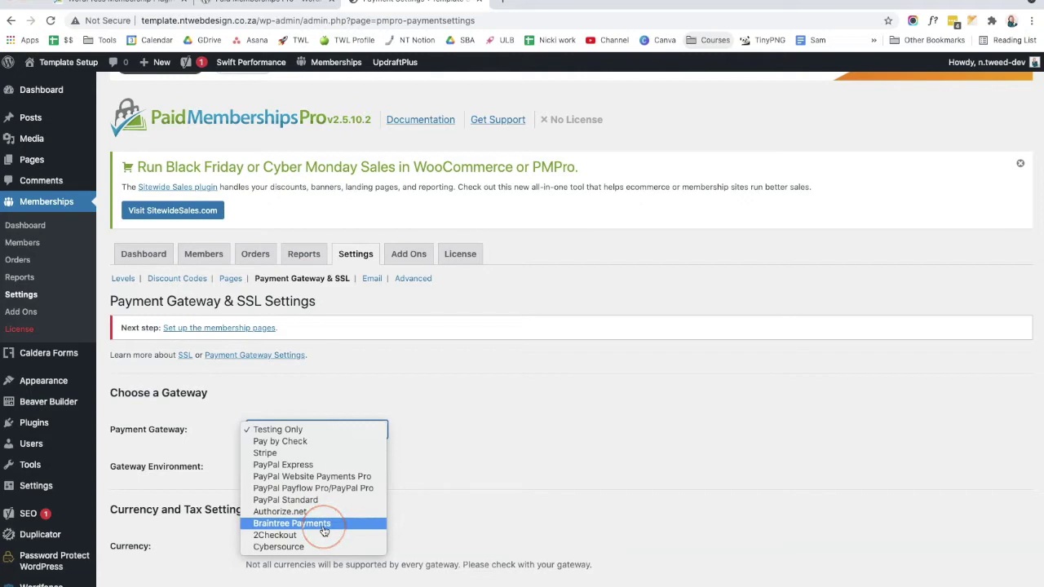
{"action": "left_click", "coordinate": [427, 540]}
{"action": "scroll", "coordinate": [466, 448], "scroll_direction": "up", "scroll_amount": 1}
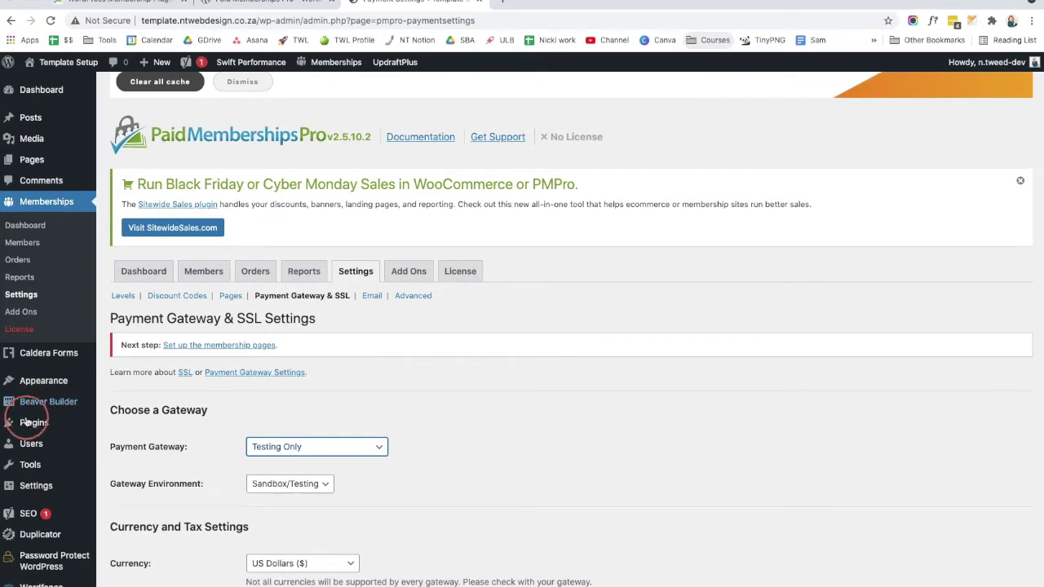
{"action": "mouse_move", "coordinate": [34, 425]}
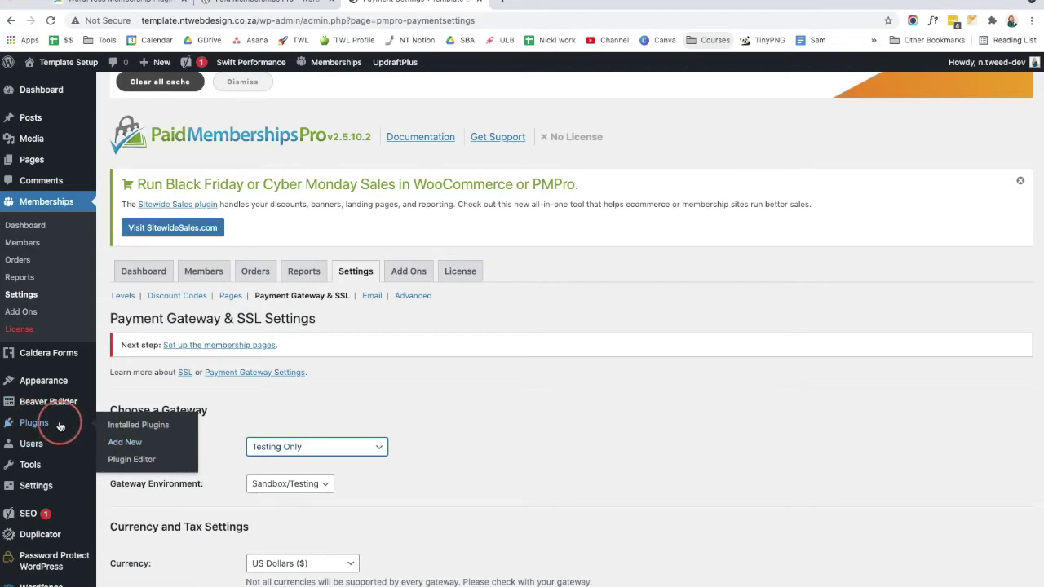
Step: Search Add New Plugins for PayFast, then install and activate the PMPro PayFast Gateway Add On
{"action": "left_click", "coordinate": [149, 442]}
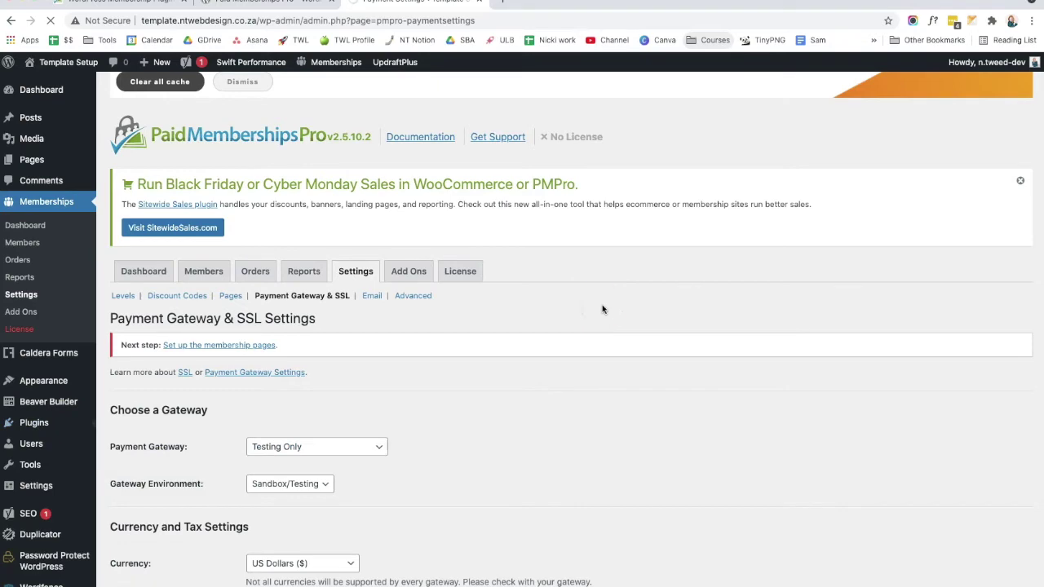
{"action": "left_click", "coordinate": [895, 247]}
{"action": "type", "text": "payfast paid membership pro"}
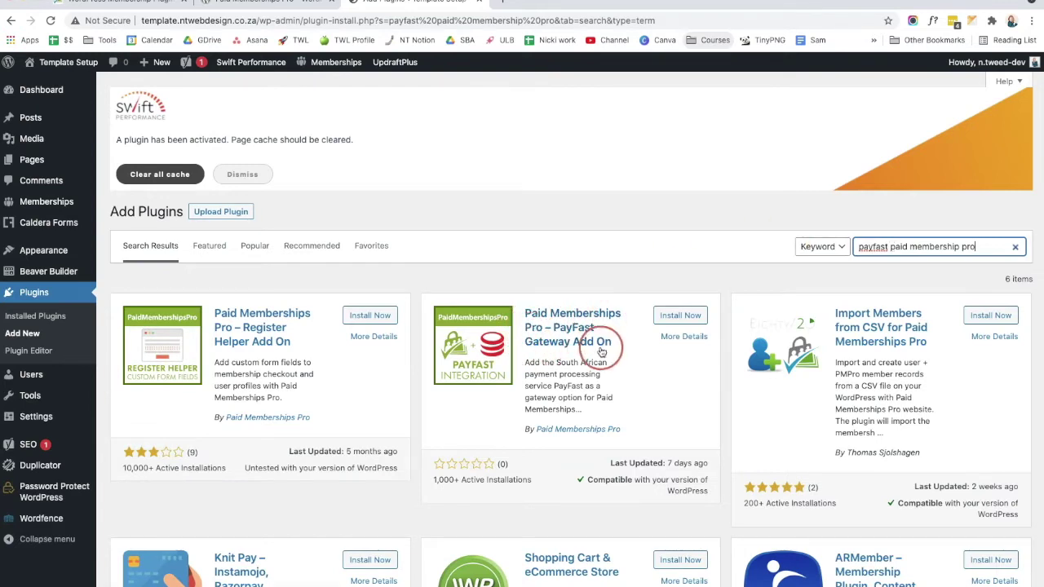
{"action": "left_click", "coordinate": [677, 318]}
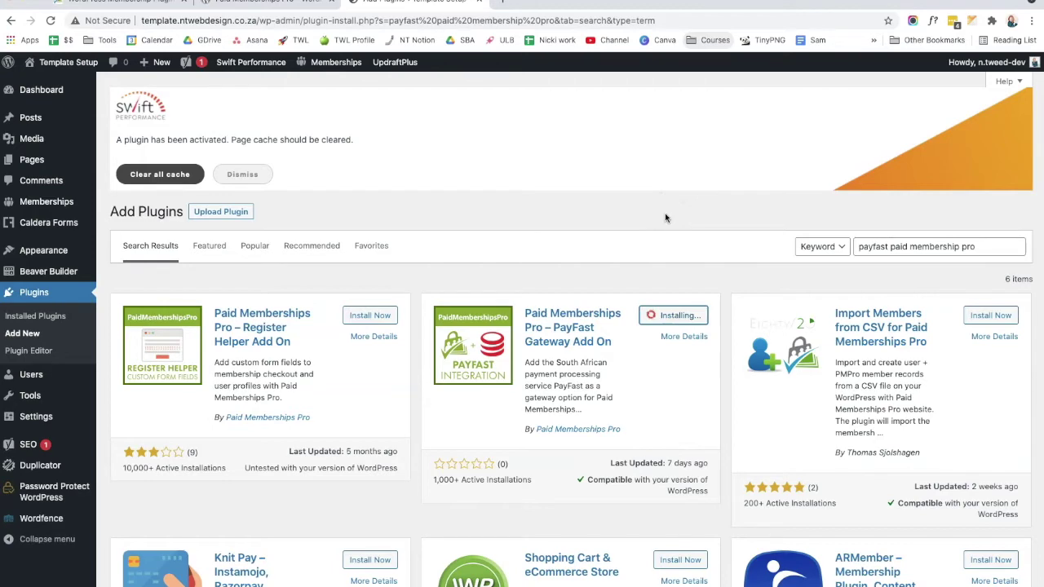
{"action": "left_click", "coordinate": [753, 205]}
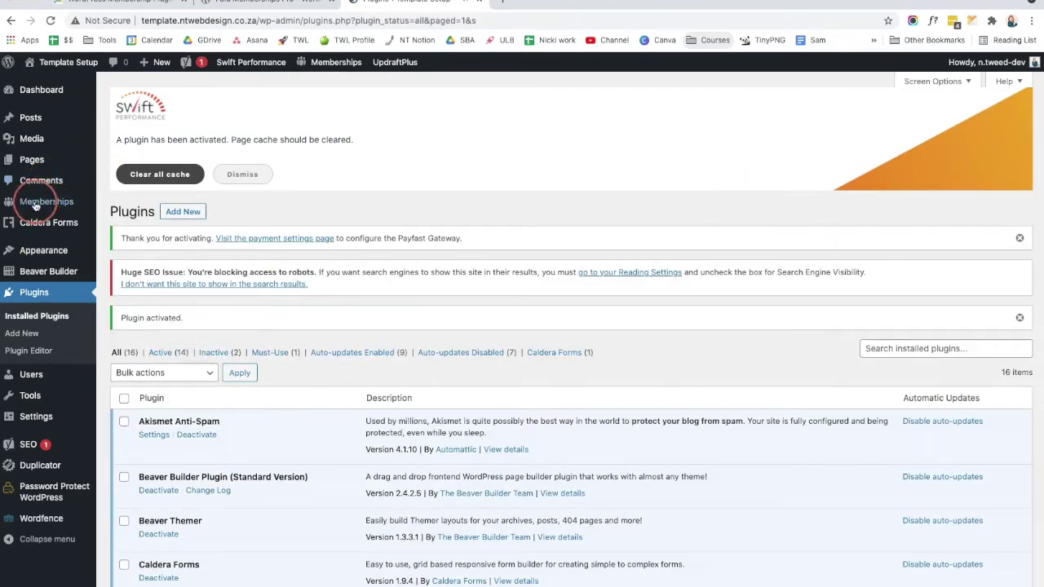
Step: Choose PayFast as the gateway under Memberships Settings > Payment Gateway & SSL
{"action": "mouse_move", "coordinate": [31, 201]}
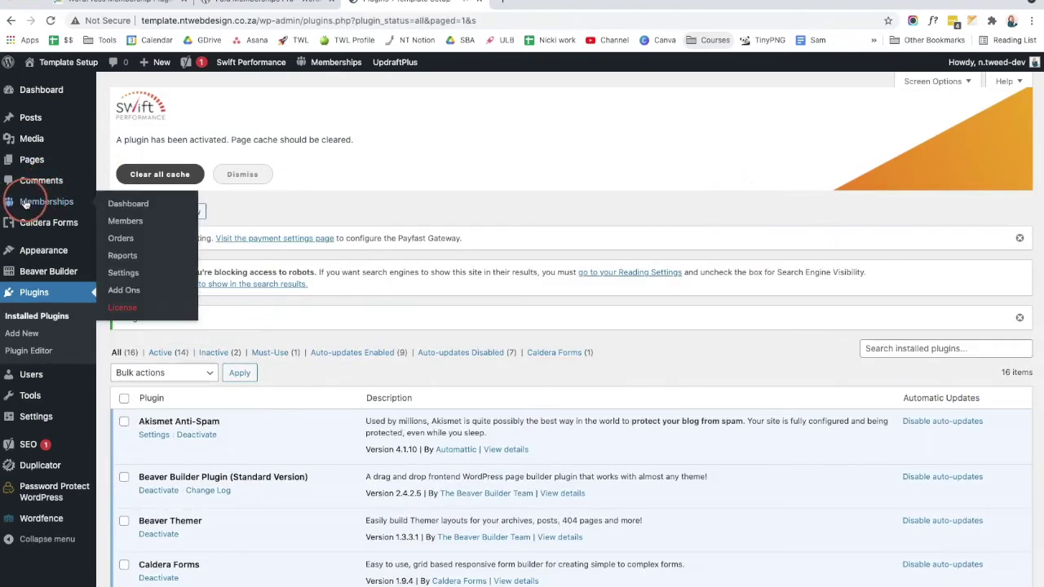
{"action": "left_click", "coordinate": [128, 206]}
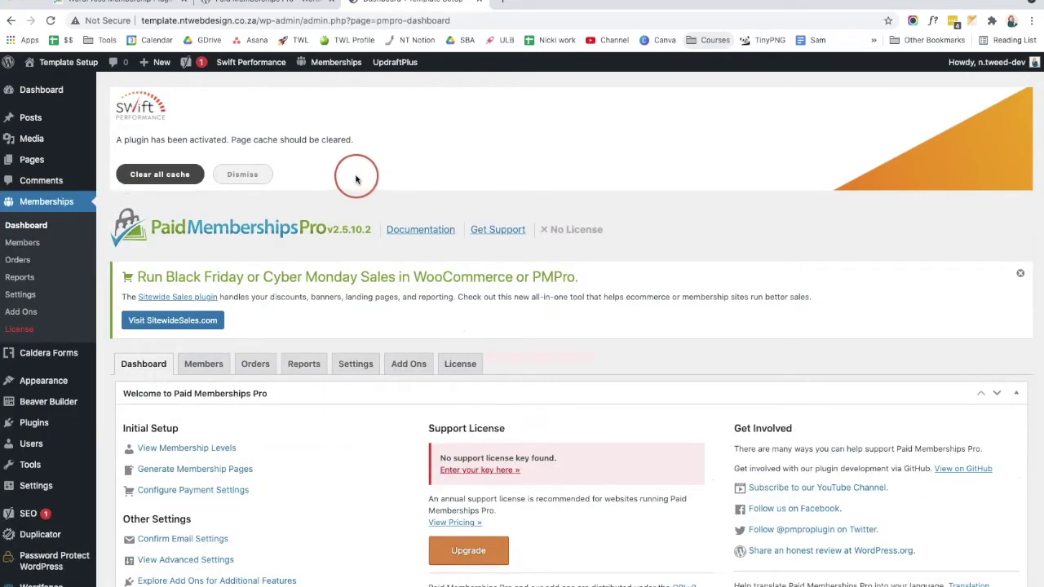
{"action": "left_click", "coordinate": [355, 367]}
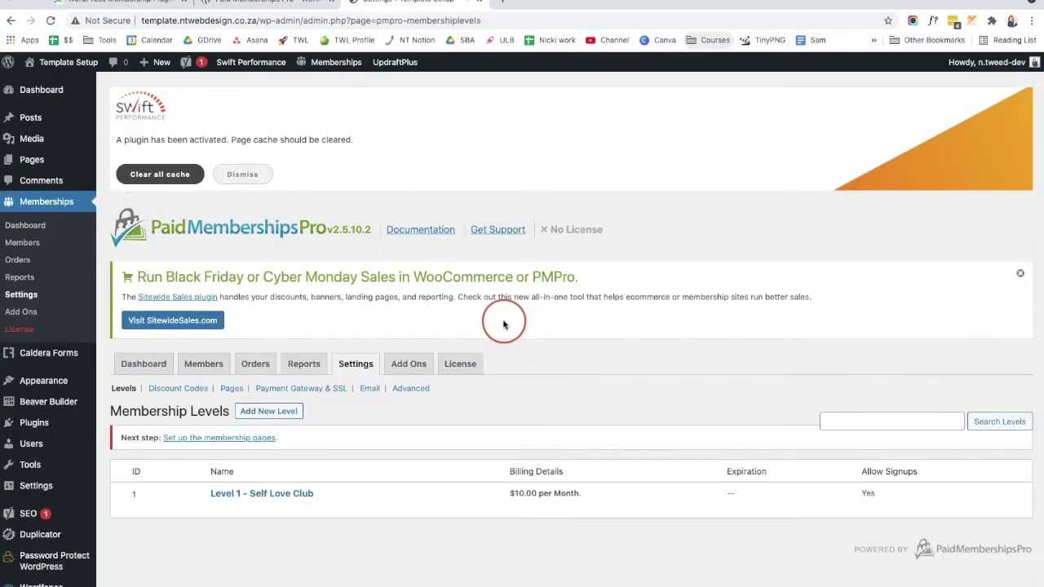
{"action": "scroll", "coordinate": [408, 359], "scroll_direction": "down", "scroll_amount": 1}
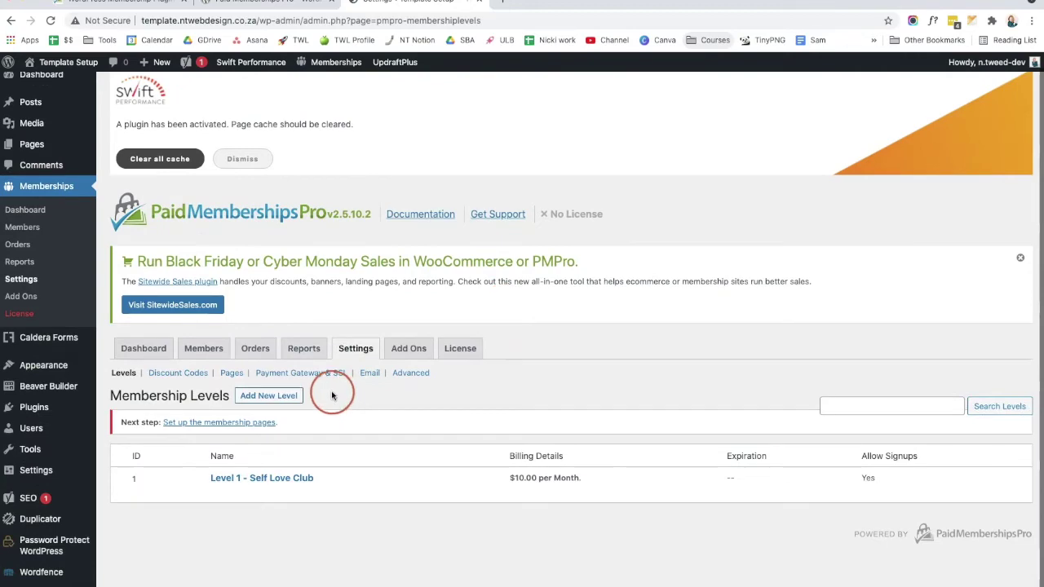
{"action": "left_click", "coordinate": [283, 375]}
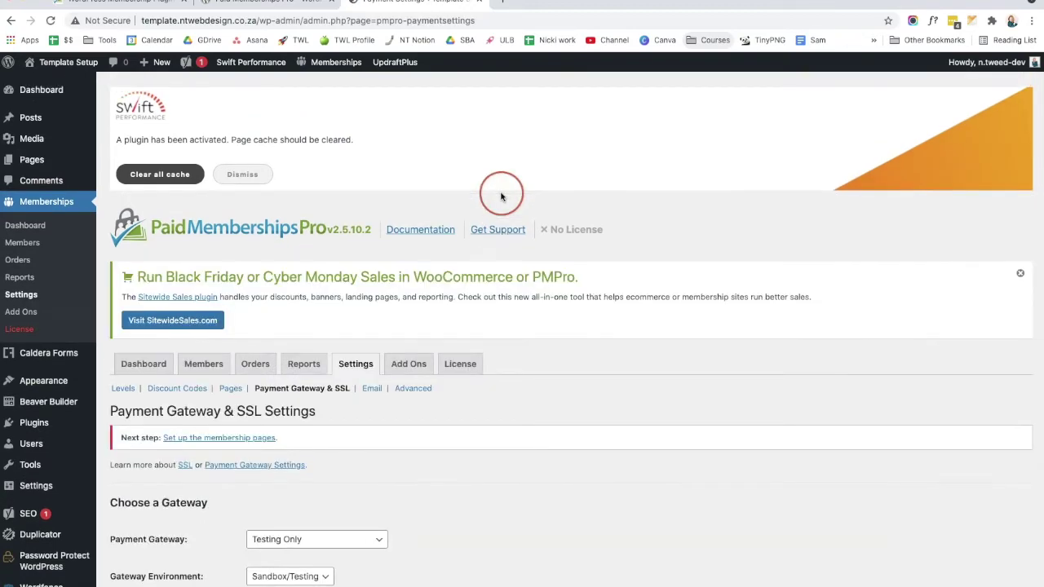
{"action": "scroll", "coordinate": [504, 394], "scroll_direction": "down", "scroll_amount": 1}
{"action": "scroll", "coordinate": [505, 394], "scroll_direction": "down", "scroll_amount": 3}
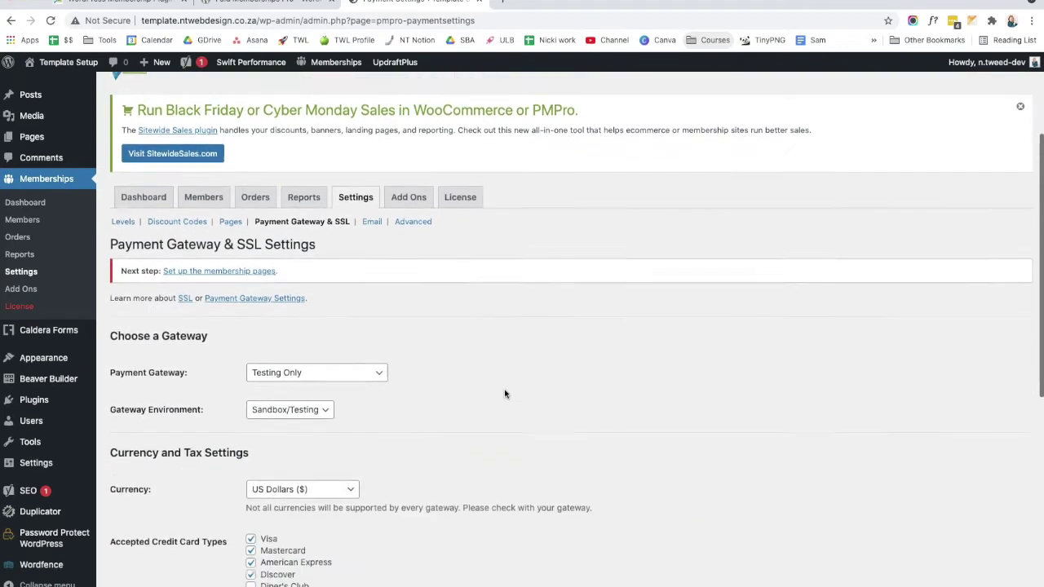
{"action": "left_click", "coordinate": [275, 362]}
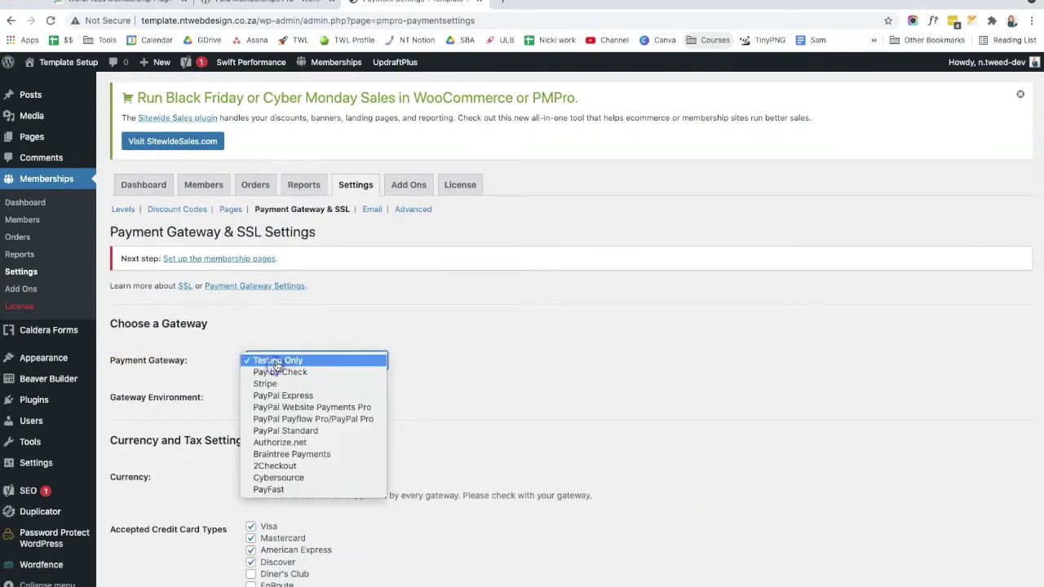
{"action": "left_click", "coordinate": [280, 492]}
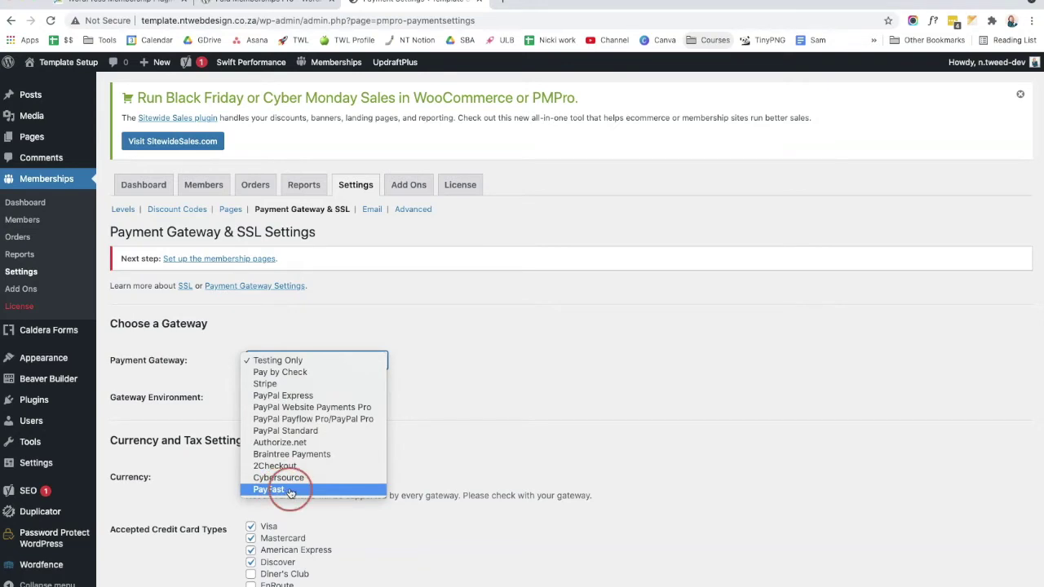
{"action": "left_click", "coordinate": [290, 490]}
{"action": "scroll", "coordinate": [477, 424], "scroll_direction": "down", "scroll_amount": 2}
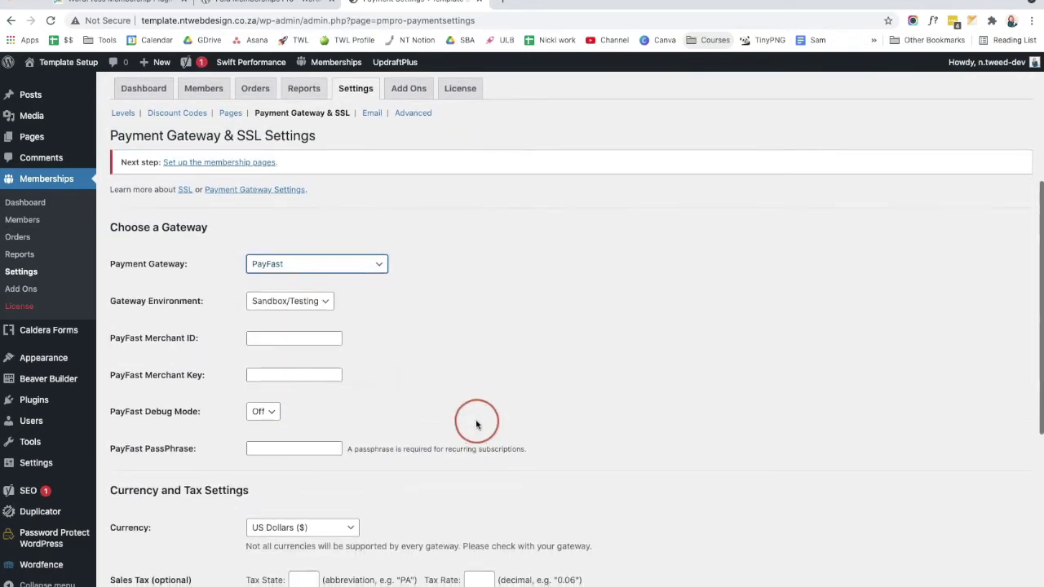
Step: Set the gateway environment to Live/Production
{"action": "left_click", "coordinate": [302, 305]}
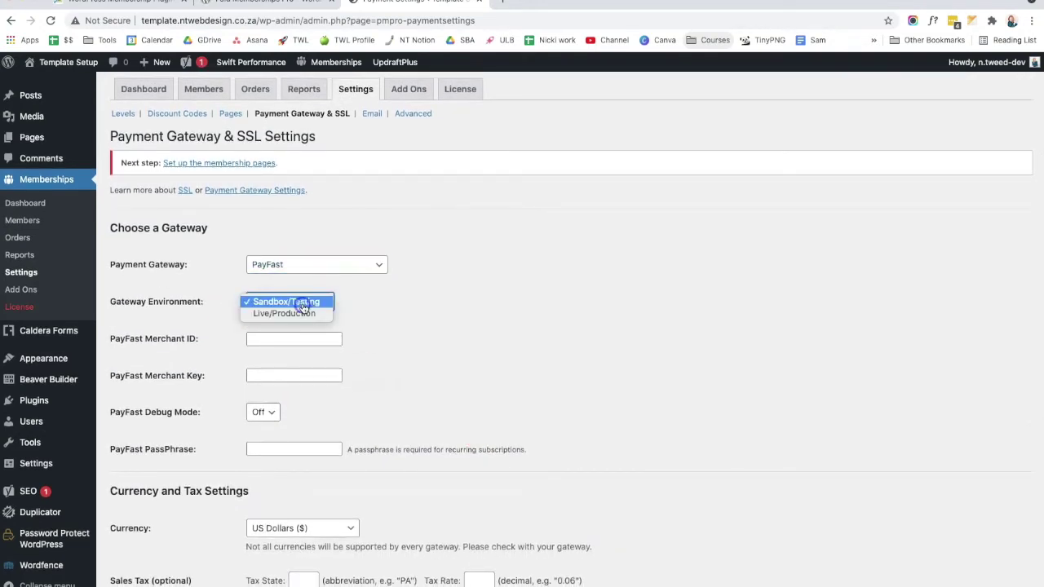
{"action": "left_click", "coordinate": [287, 313]}
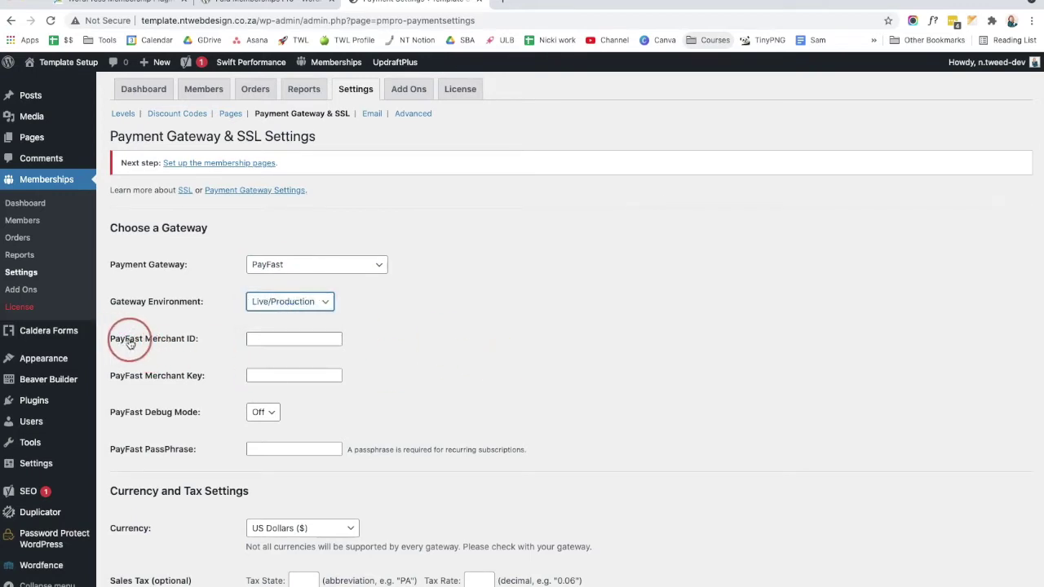
{"action": "scroll", "coordinate": [200, 343], "scroll_direction": "down", "scroll_amount": 1}
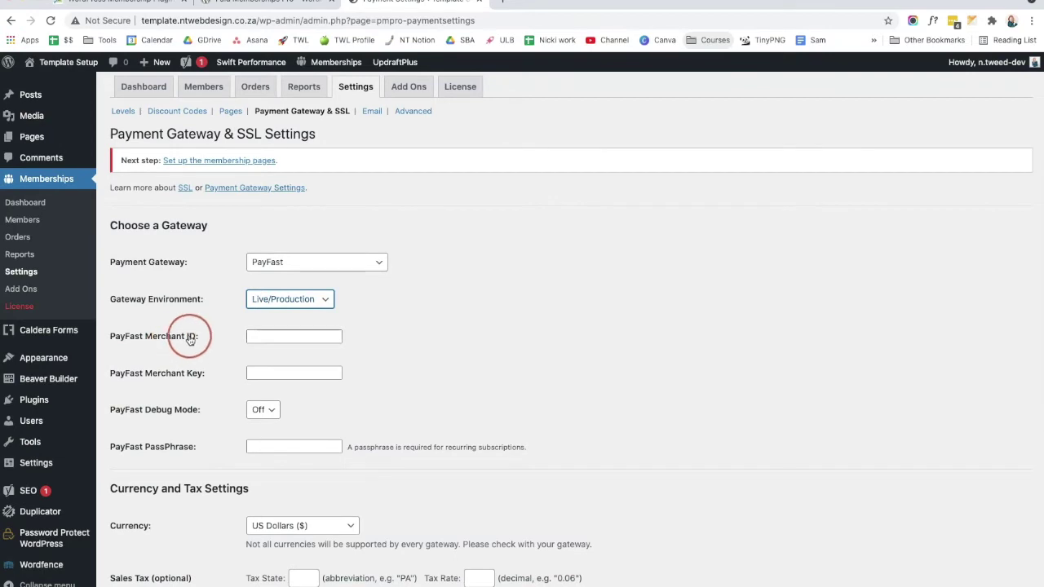
{"action": "left_click_drag", "start_coordinate": [200, 336], "coordinate": [106, 336]}
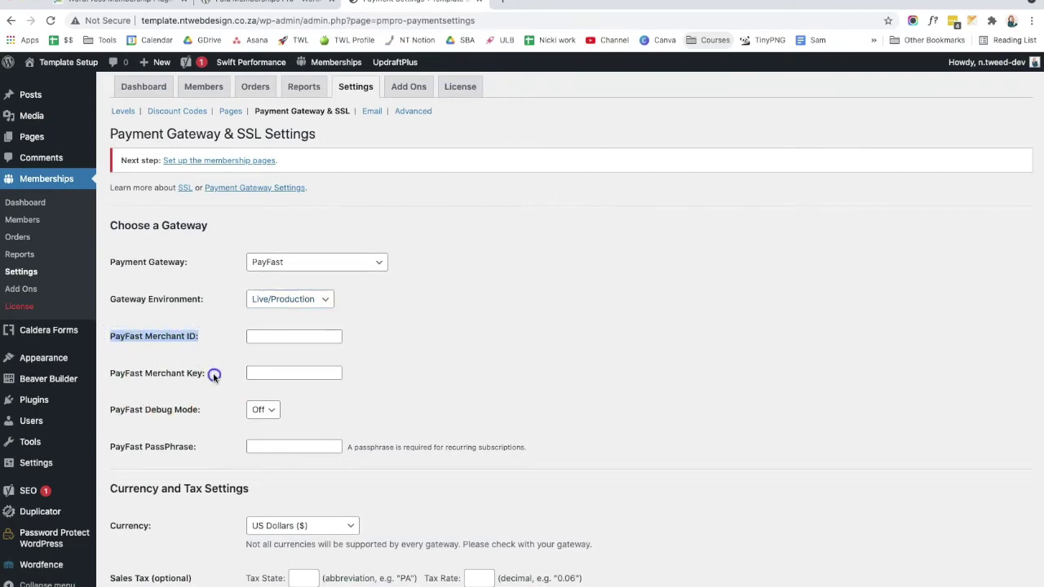
{"action": "left_click_drag", "start_coordinate": [214, 375], "coordinate": [110, 222]}
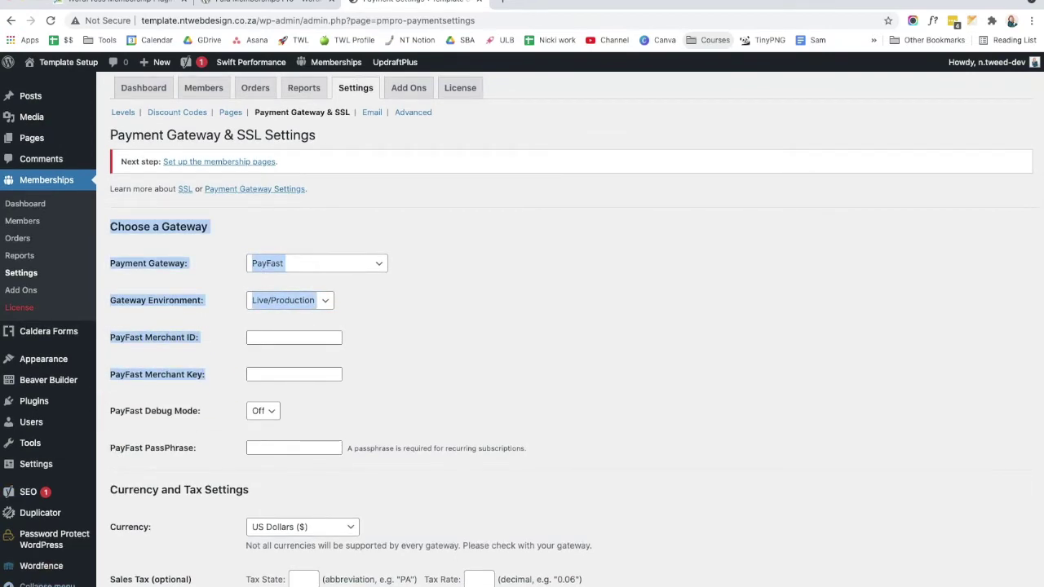
Step: Copy the Merchant ID from the PayFast dashboard into WordPress's Merchant ID field
{"action": "left_click", "coordinate": [541, 5]}
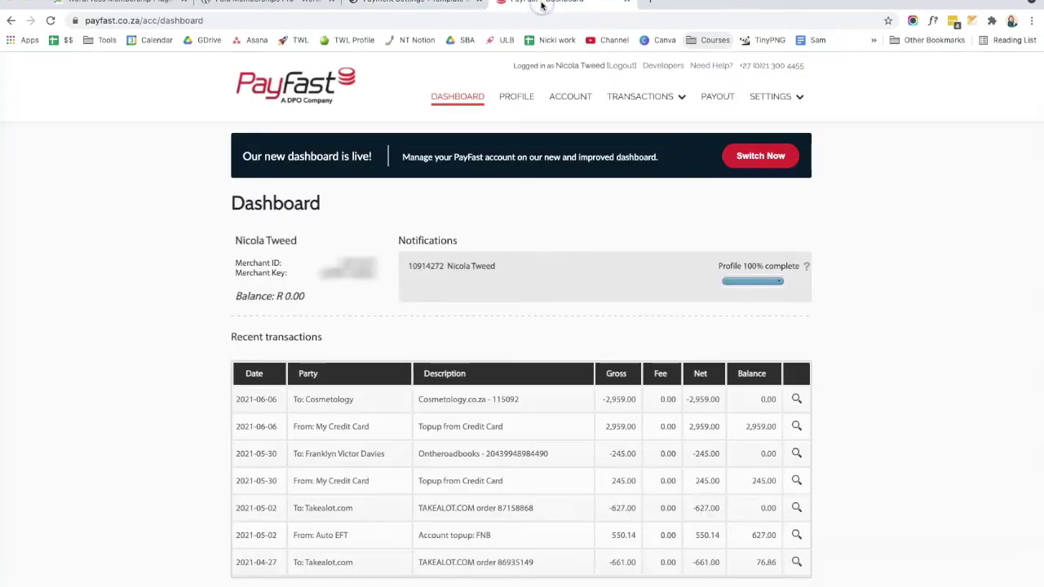
{"action": "right_click", "coordinate": [361, 262]}
{"action": "left_click", "coordinate": [373, 280]}
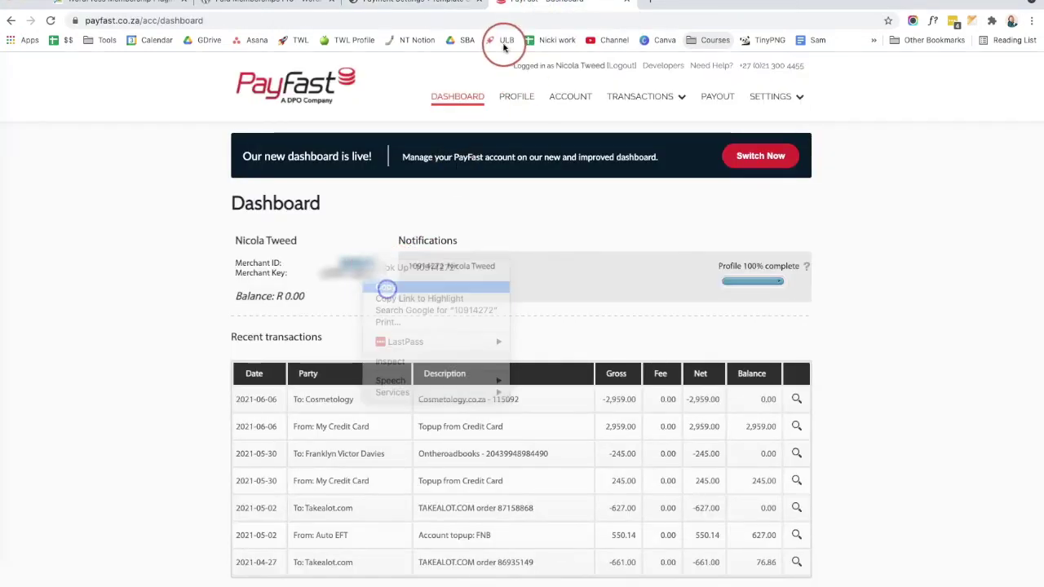
{"action": "left_click", "coordinate": [458, 13]}
{"action": "right_click", "coordinate": [296, 410]}
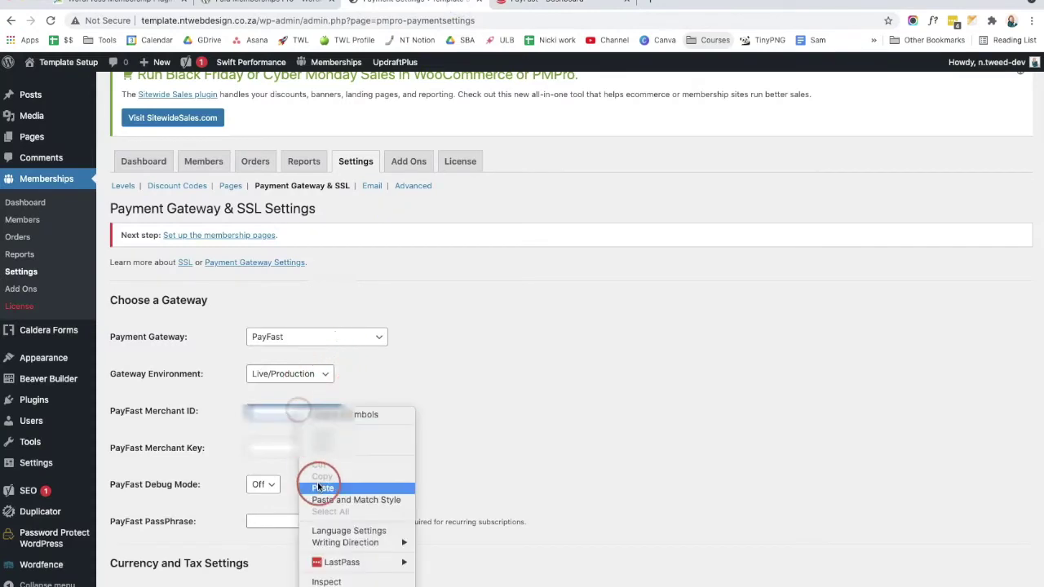
{"action": "left_click", "coordinate": [321, 488]}
Step: Copy the Merchant Key from PayFast into WordPress's Merchant Key field
{"action": "left_click", "coordinate": [566, 6]}
{"action": "double_click", "coordinate": [349, 272]}
{"action": "right_click", "coordinate": [343, 273]}
{"action": "left_click", "coordinate": [309, 294]}
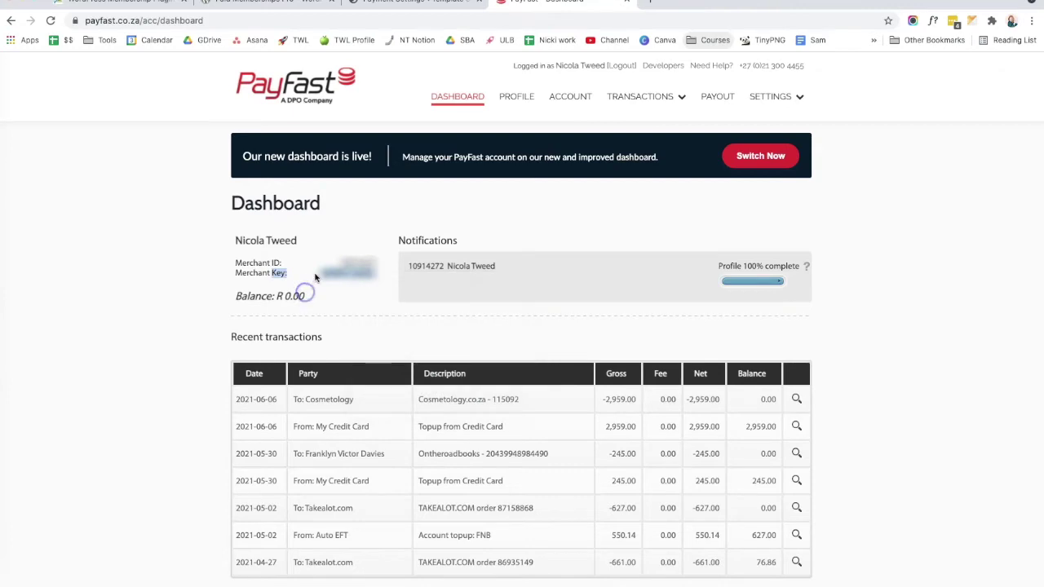
{"action": "left_click", "coordinate": [315, 274]}
{"action": "double_click", "coordinate": [349, 273]}
{"action": "right_click", "coordinate": [363, 274]}
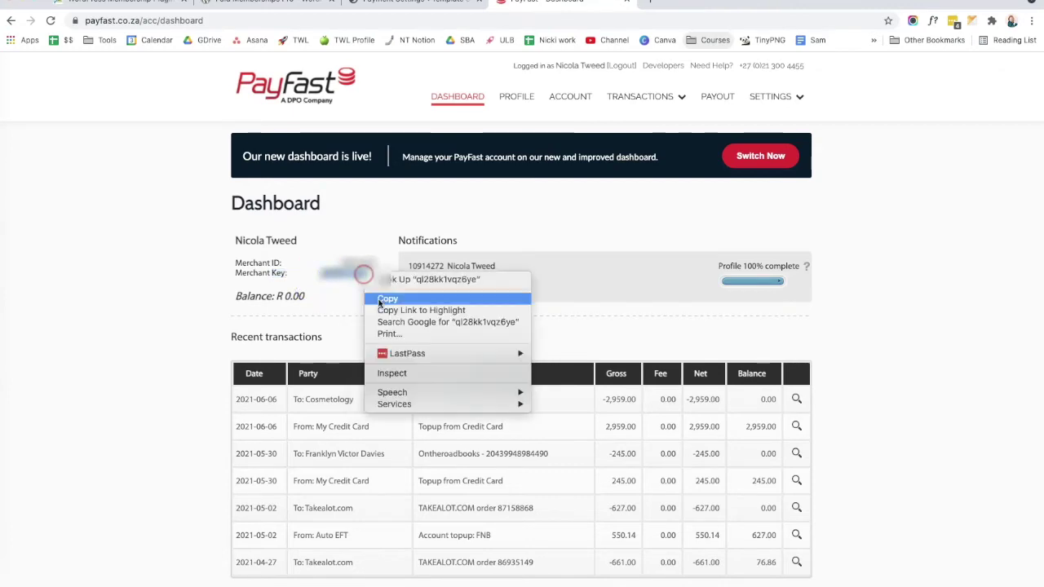
{"action": "left_click", "coordinate": [382, 299]}
{"action": "key", "text": "ctrl+shift+Tab"}
{"action": "left_click", "coordinate": [294, 448]}
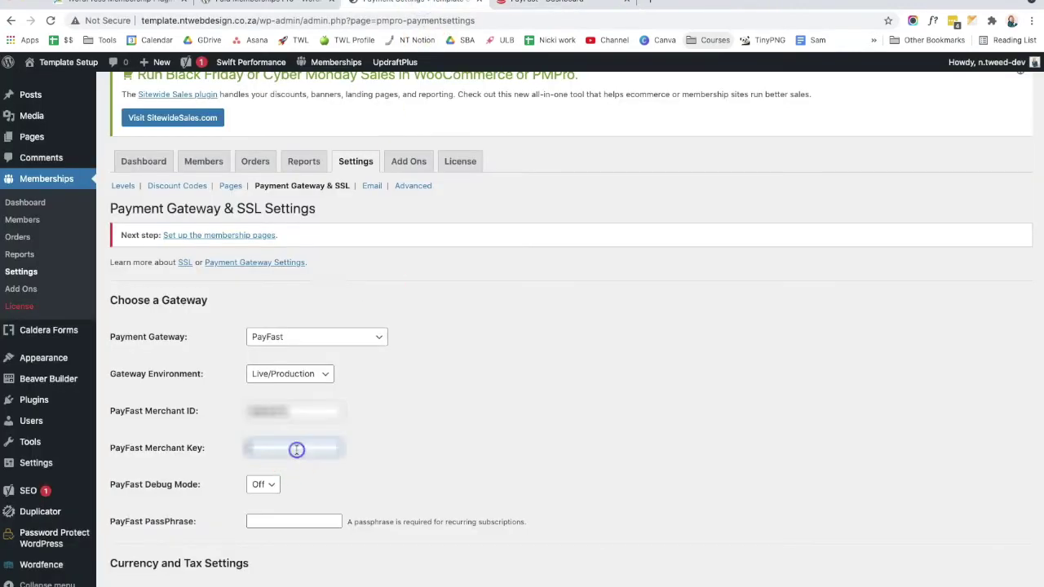
{"action": "right_click", "coordinate": [296, 450]}
{"action": "left_click", "coordinate": [327, 529]}
Step: Focus the empty PassPhrase field and go back to the PayFast merchant dashboard
{"action": "scroll", "coordinate": [443, 461], "scroll_direction": "down", "scroll_amount": 1}
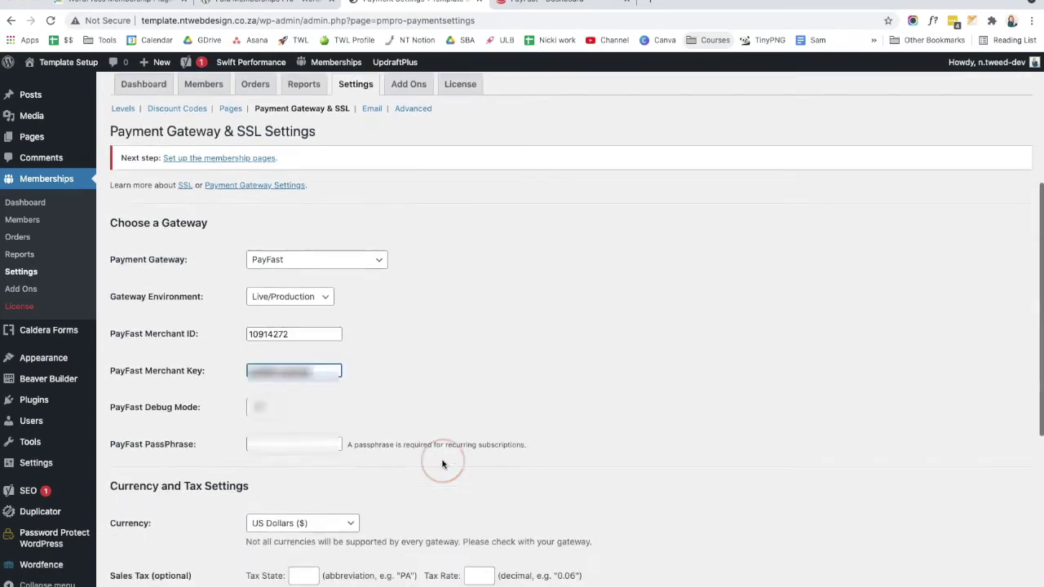
{"action": "scroll", "coordinate": [443, 465], "scroll_direction": "down", "scroll_amount": 1}
{"action": "left_click", "coordinate": [269, 350]}
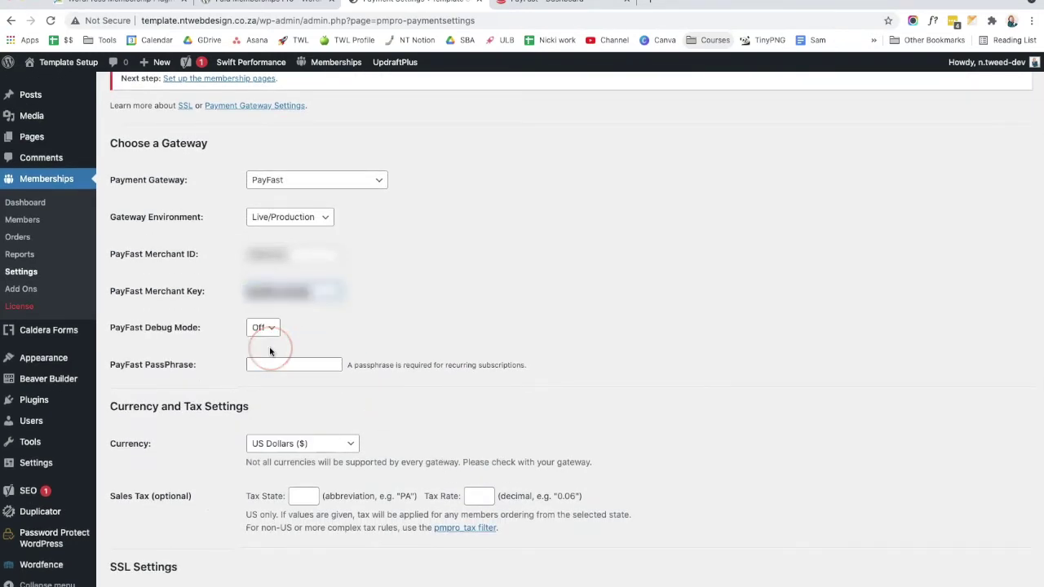
{"action": "left_click", "coordinate": [278, 363]}
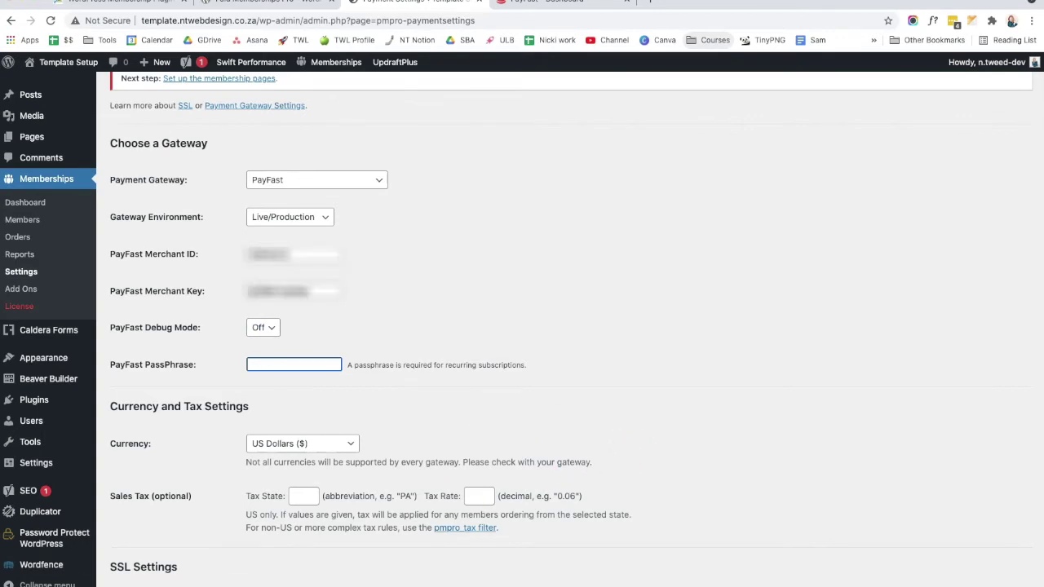
{"action": "left_click", "coordinate": [534, 3]}
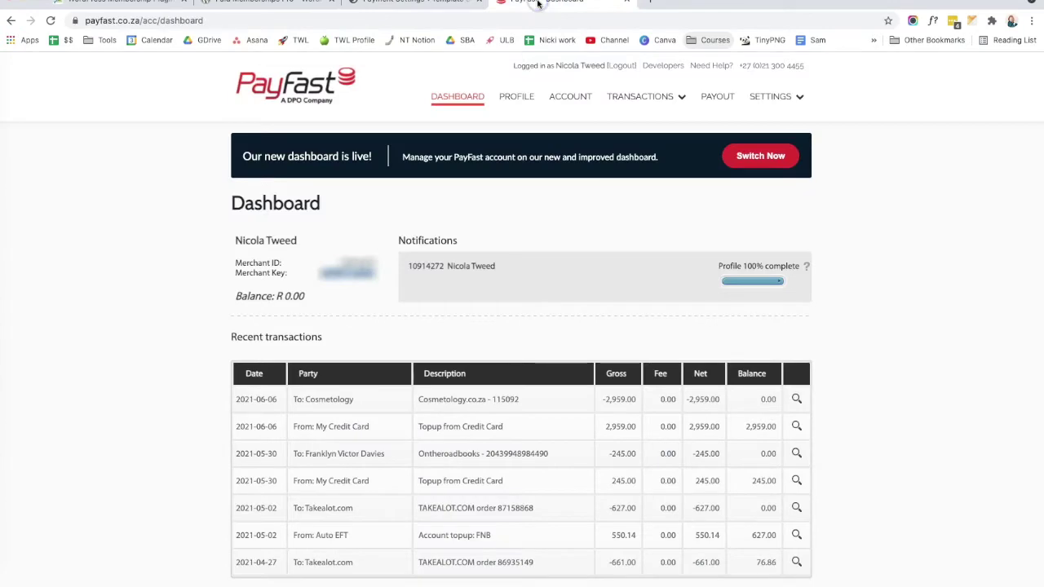
Step: Copy the Security Passphrase from PayFast's Integration settings into WordPress's PayFast PassPhrase field
{"action": "left_click", "coordinate": [797, 96]}
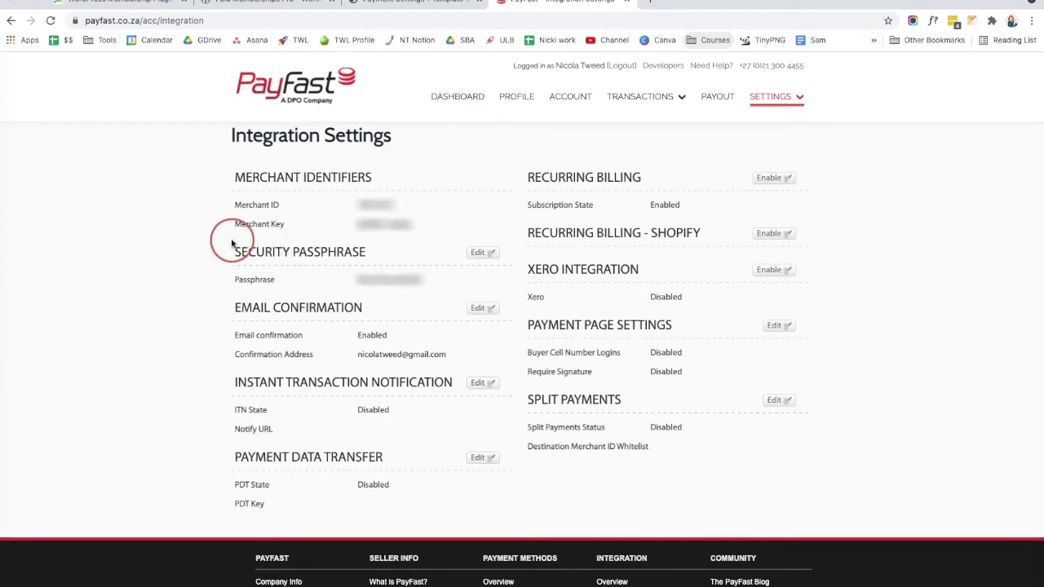
{"action": "left_click_drag", "start_coordinate": [232, 257], "coordinate": [369, 256]}
{"action": "left_click_drag", "start_coordinate": [419, 280], "coordinate": [361, 279]}
{"action": "right_click", "coordinate": [367, 280]}
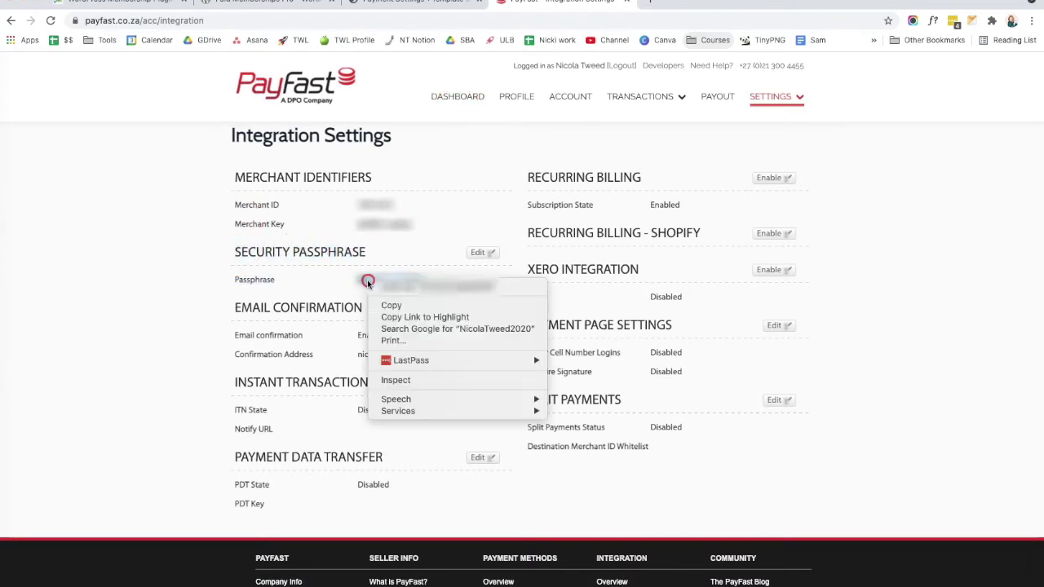
{"action": "left_click", "coordinate": [405, 303]}
{"action": "left_click", "coordinate": [412, 2]}
{"action": "right_click", "coordinate": [315, 366]}
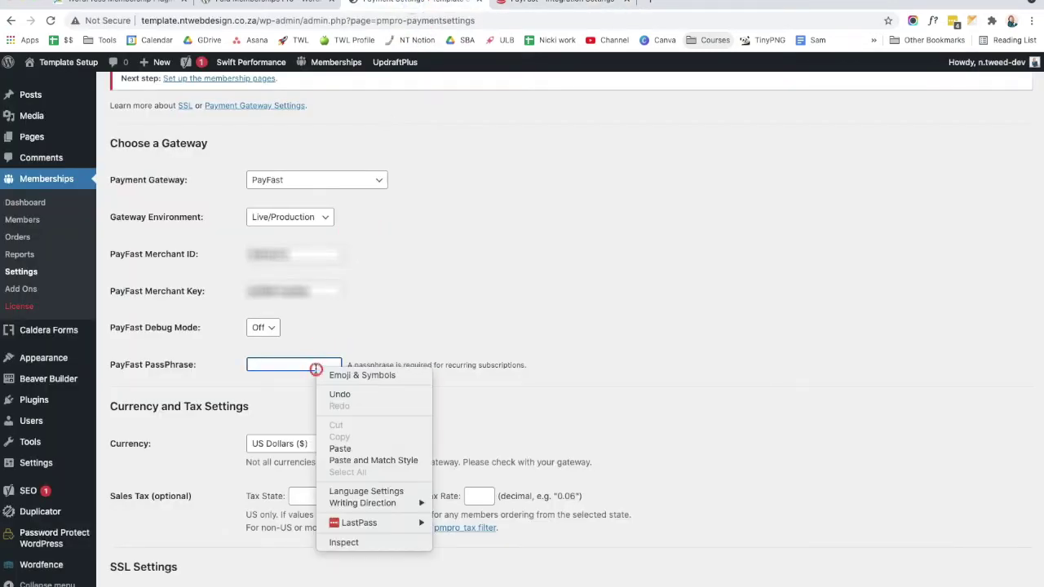
{"action": "left_click", "coordinate": [356, 447]}
{"action": "scroll", "coordinate": [524, 399], "scroll_direction": "down", "scroll_amount": 5}
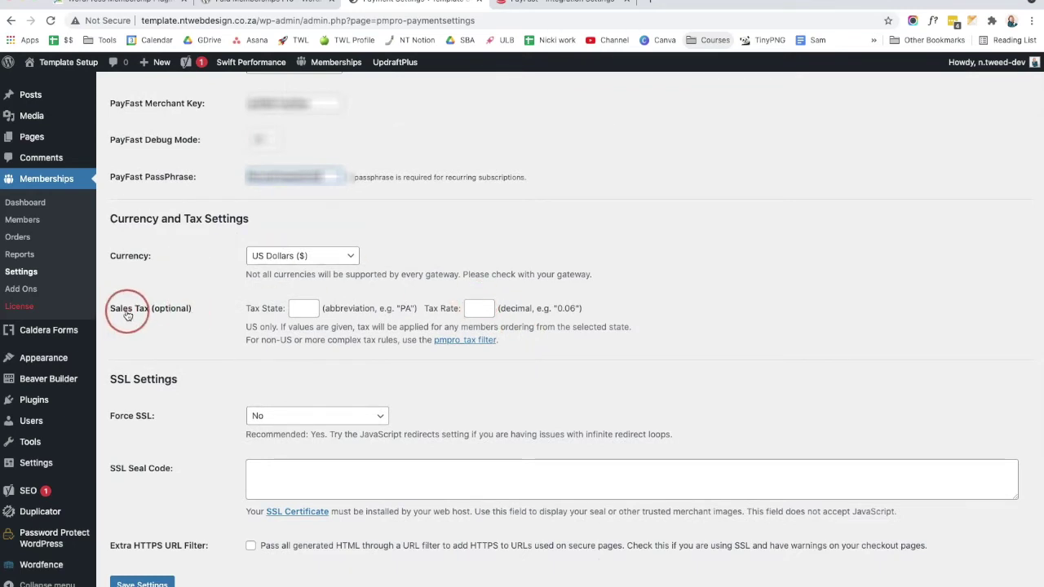
Step: Choose South African Rand (R) as the currency and save the PayFast payment settings
{"action": "left_click", "coordinate": [321, 256]}
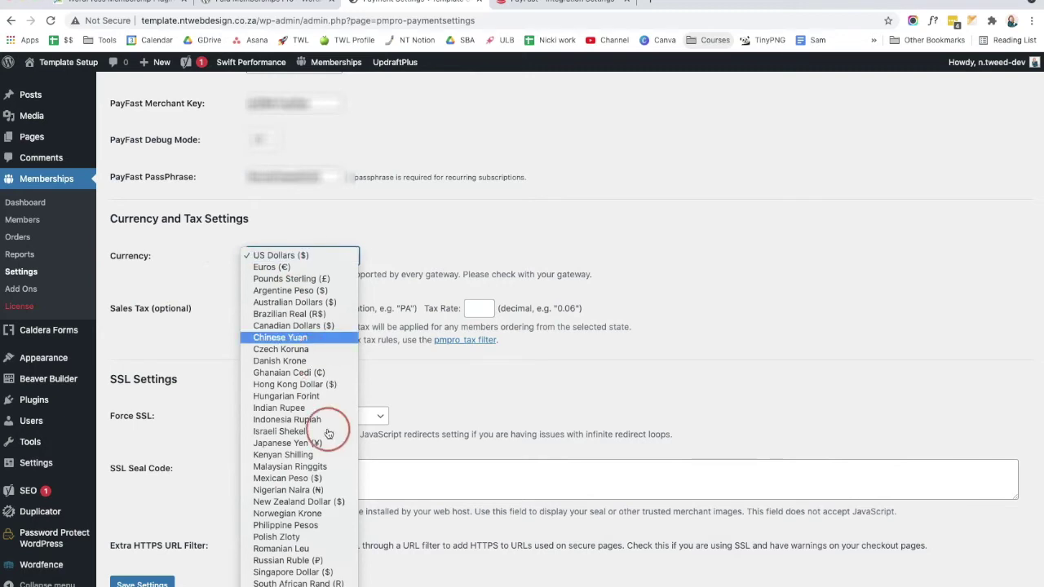
{"action": "left_click", "coordinate": [325, 582]}
{"action": "scroll", "coordinate": [563, 367], "scroll_direction": "down", "scroll_amount": 2}
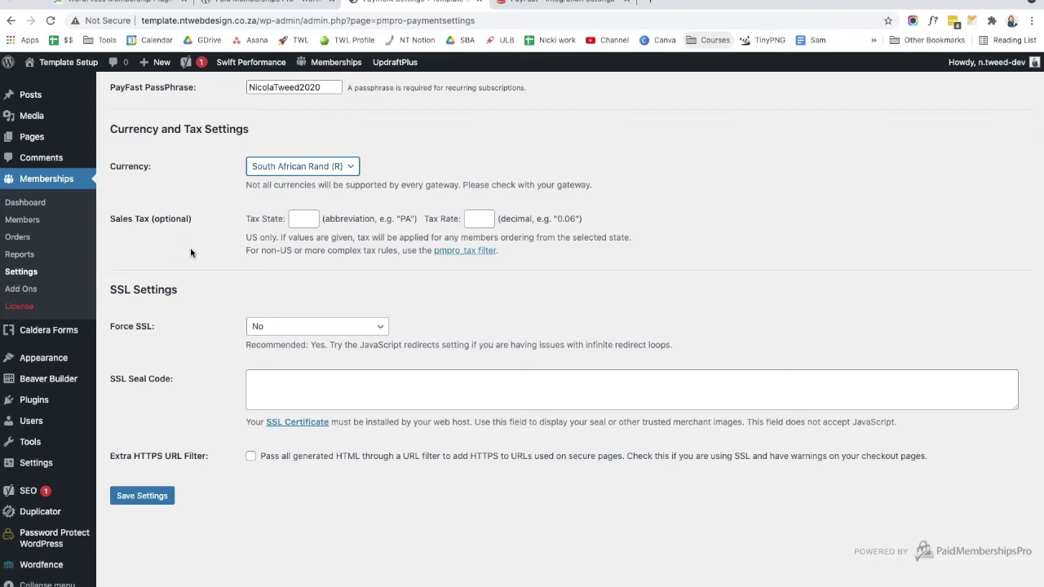
{"action": "left_click", "coordinate": [208, 414]}
{"action": "scroll", "coordinate": [229, 444], "scroll_direction": "up", "scroll_amount": 2}
{"action": "scroll", "coordinate": [233, 495], "scroll_direction": "down", "scroll_amount": 2}
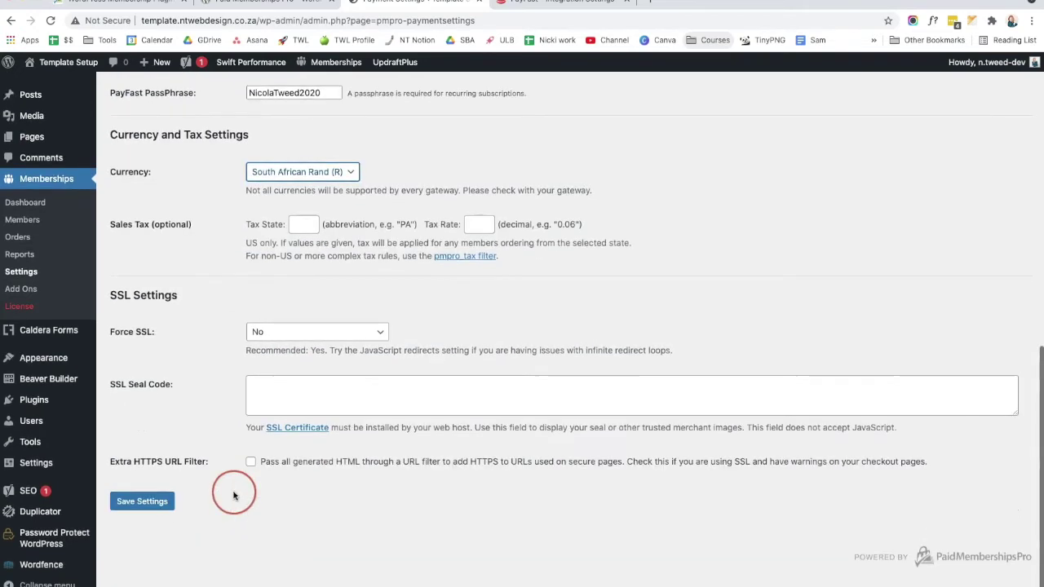
{"action": "left_click", "coordinate": [145, 500]}
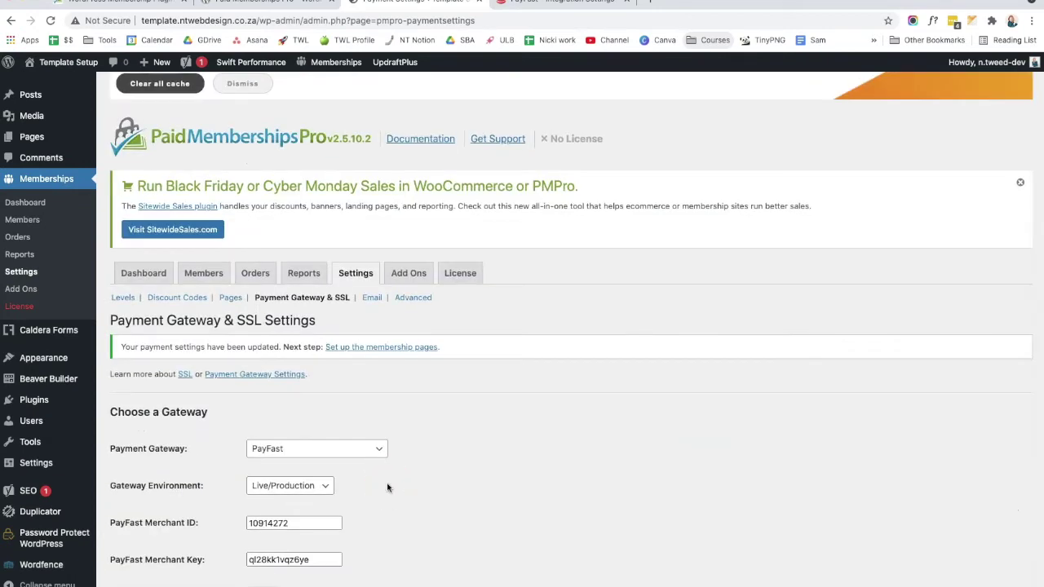
{"action": "left_click", "coordinate": [483, 320]}
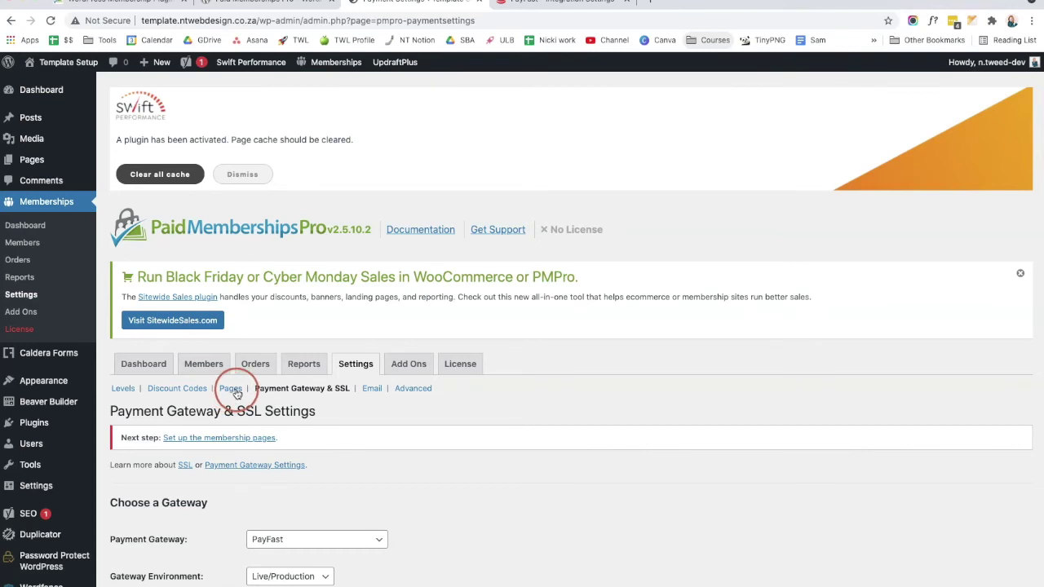
Step: Auto-generate the membership pages and review the Levels page showing Level 1 - Self Love Club at R 10.00
{"action": "left_click", "coordinate": [231, 388]}
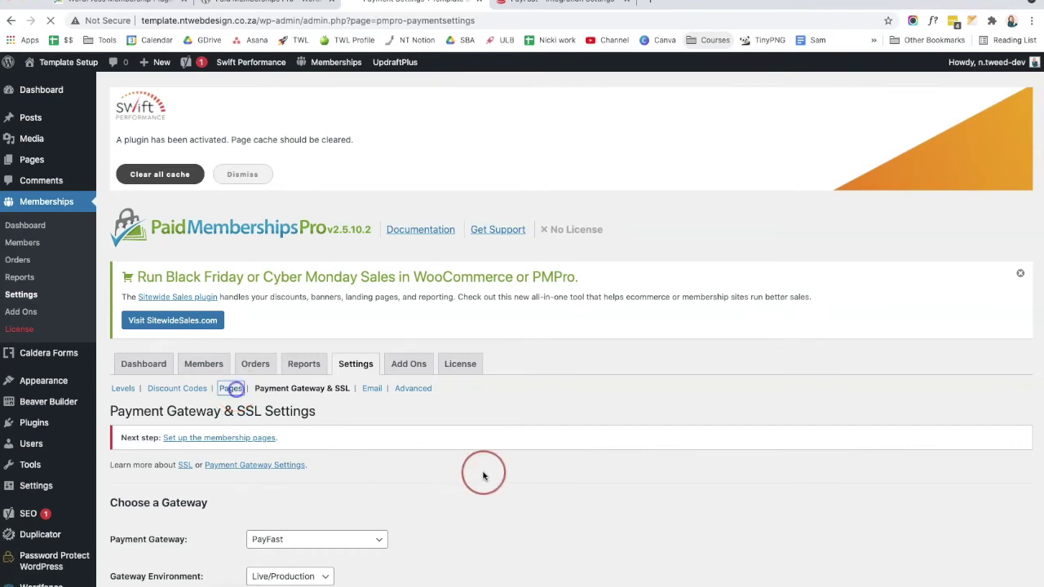
{"action": "scroll", "coordinate": [480, 470], "scroll_direction": "down", "scroll_amount": 1}
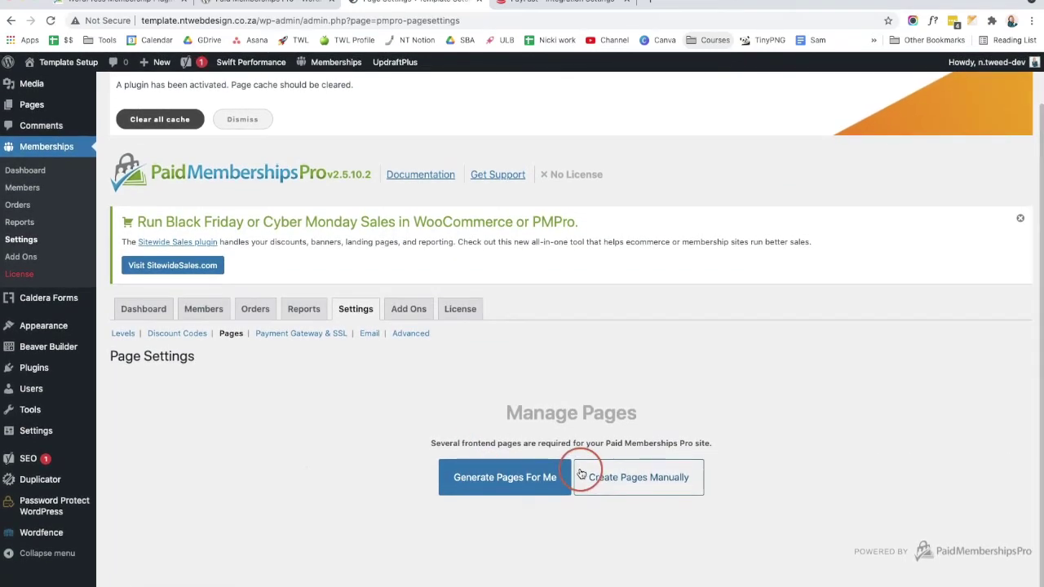
{"action": "left_click", "coordinate": [484, 480]}
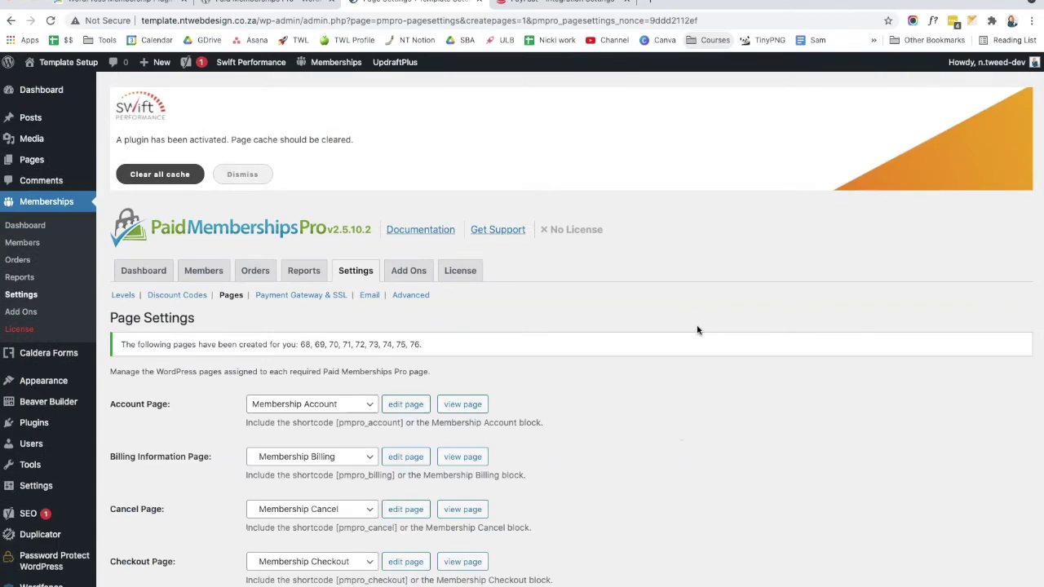
{"action": "left_click", "coordinate": [562, 353]}
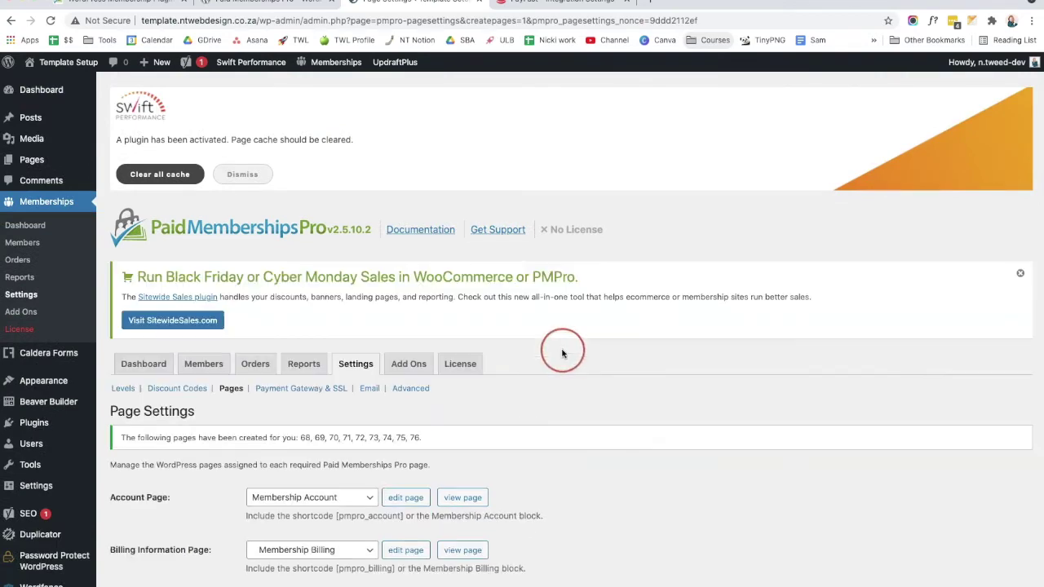
{"action": "scroll", "coordinate": [550, 384], "scroll_direction": "down", "scroll_amount": 5}
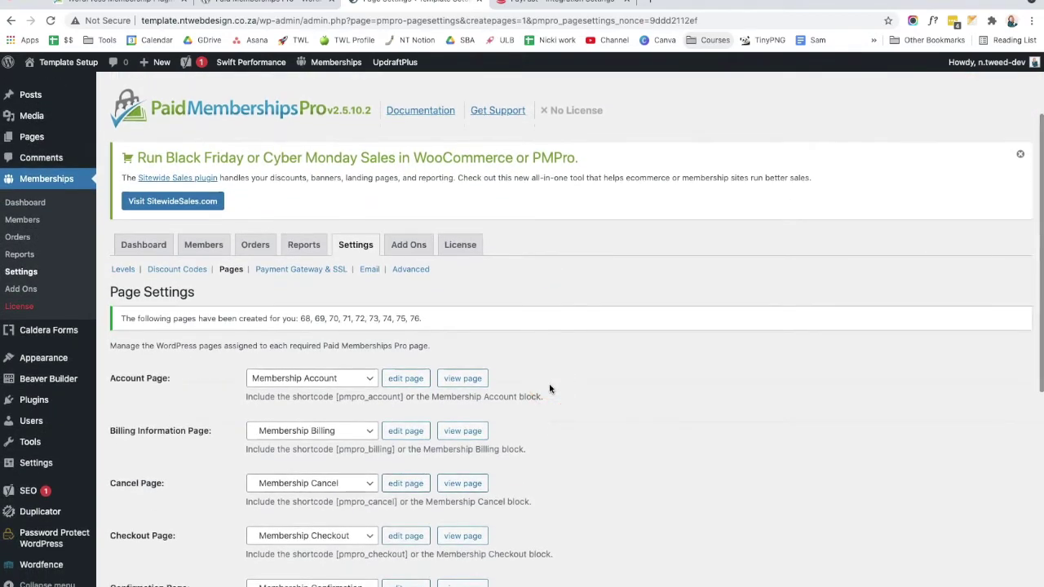
{"action": "scroll", "coordinate": [531, 319], "scroll_direction": "down", "scroll_amount": 5}
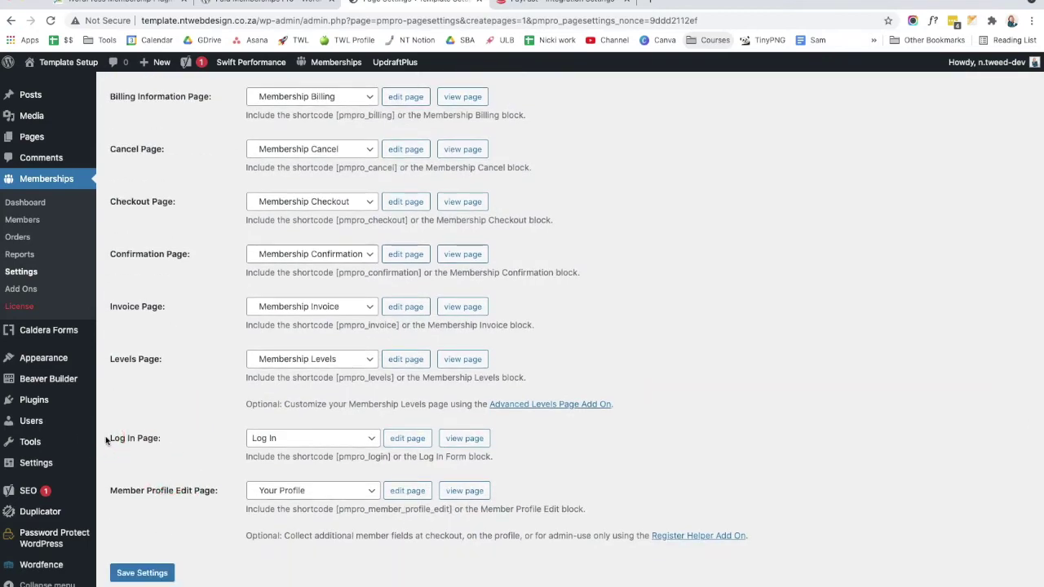
{"action": "scroll", "coordinate": [154, 386], "scroll_direction": "up", "scroll_amount": 1}
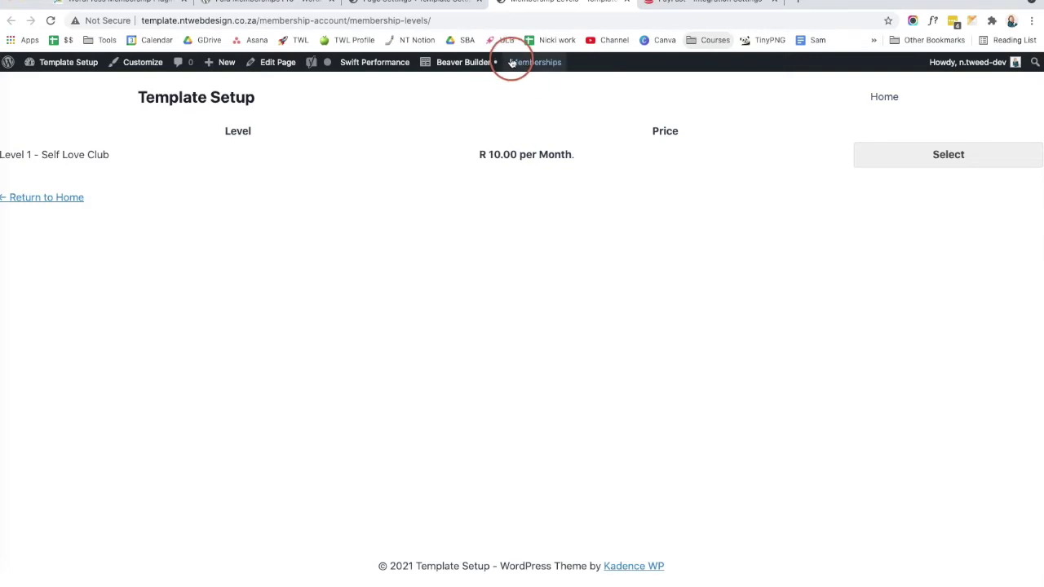
{"action": "left_click", "coordinate": [465, 63]}
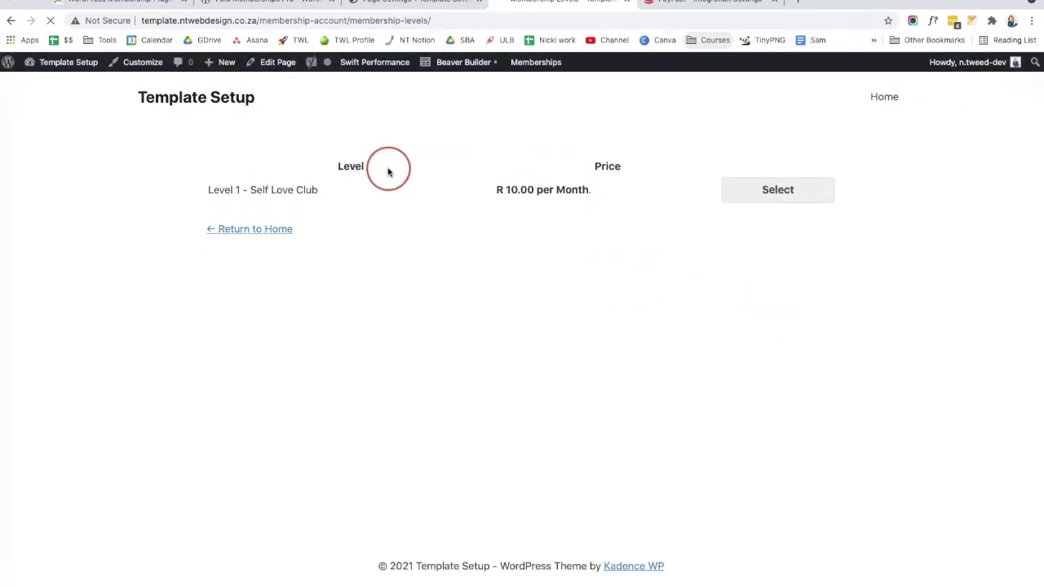
{"action": "left_click_drag", "start_coordinate": [205, 190], "coordinate": [317, 189]}
{"action": "left_click", "coordinate": [307, 230]}
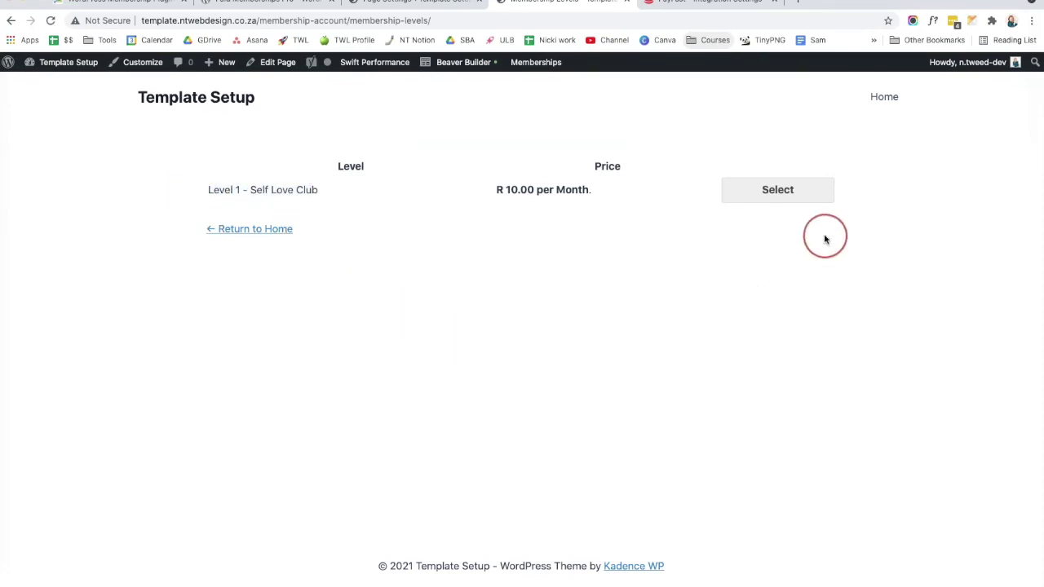
{"action": "left_click", "coordinate": [820, 200]}
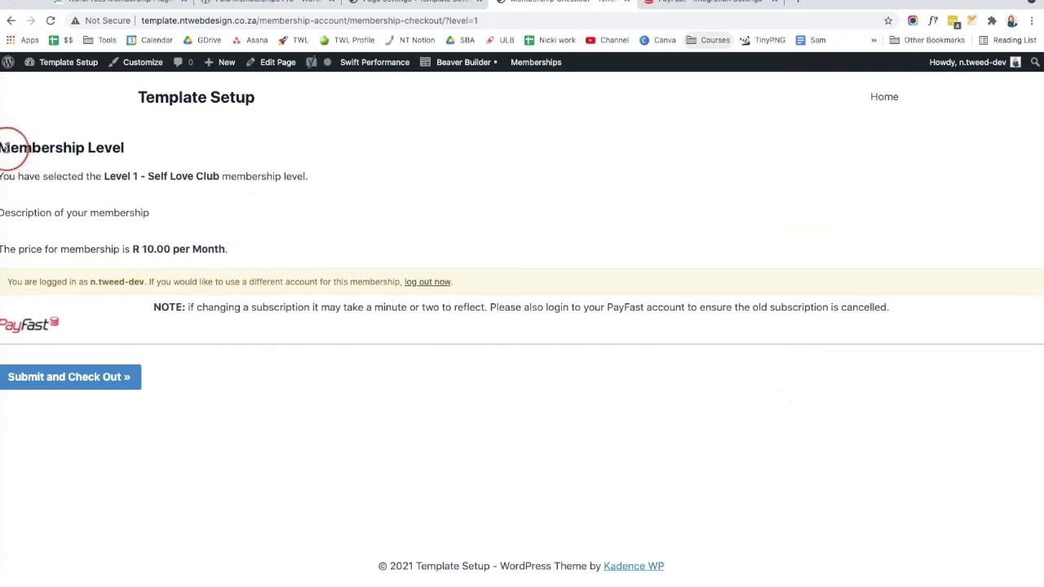
{"action": "left_click", "coordinate": [477, 63]}
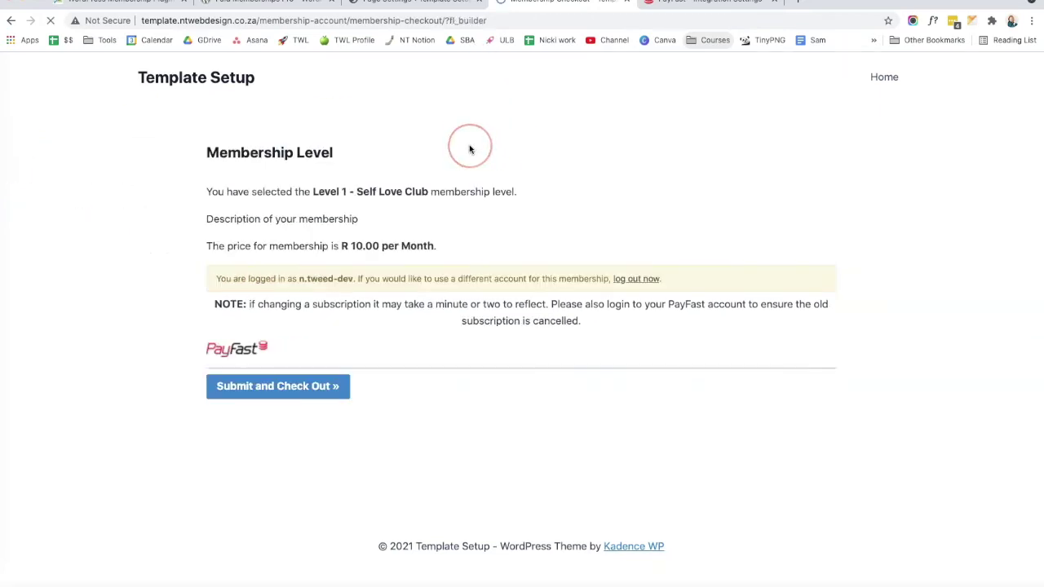
{"action": "left_click", "coordinate": [1019, 63]}
{"action": "left_click", "coordinate": [928, 109]}
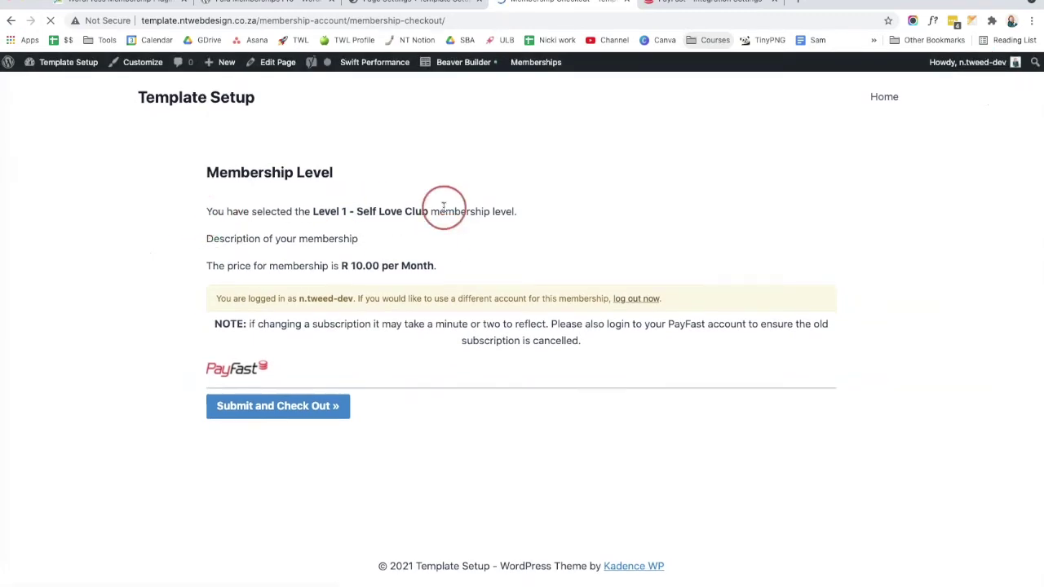
{"action": "left_click_drag", "start_coordinate": [361, 240], "coordinate": [216, 241]}
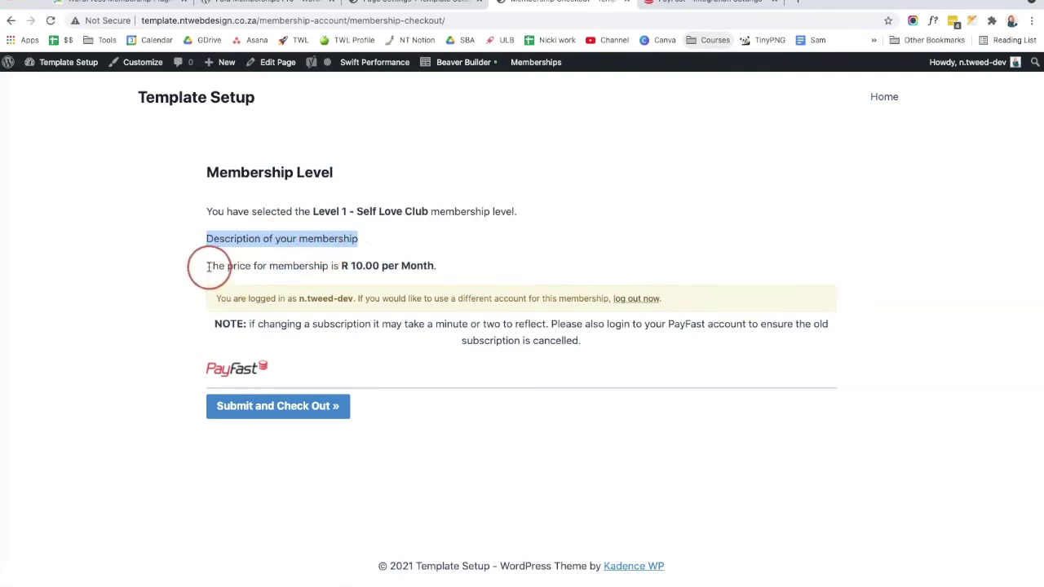
{"action": "left_click_drag", "start_coordinate": [208, 266], "coordinate": [437, 266]}
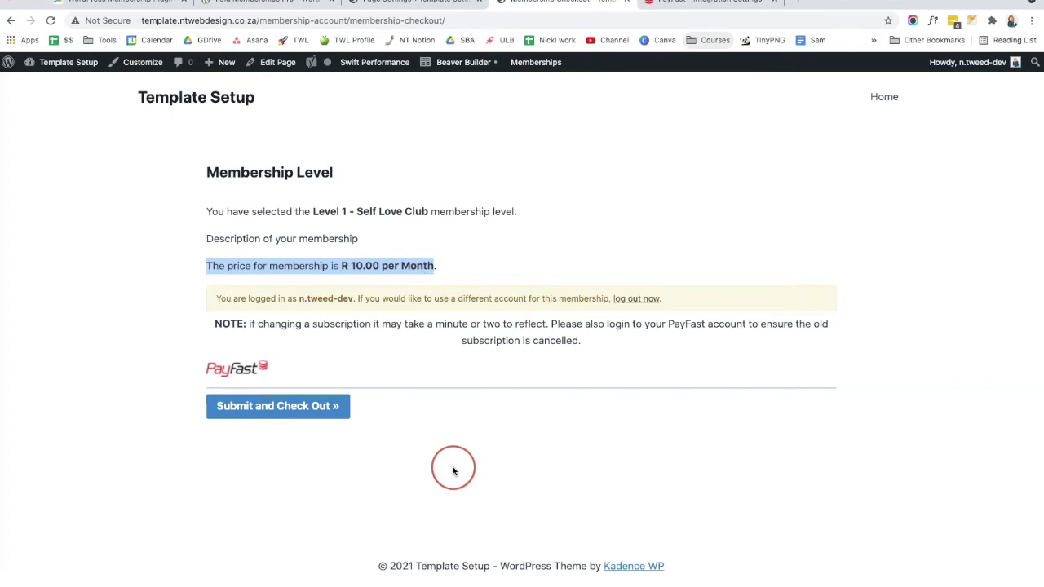
{"action": "left_click", "coordinate": [272, 416]}
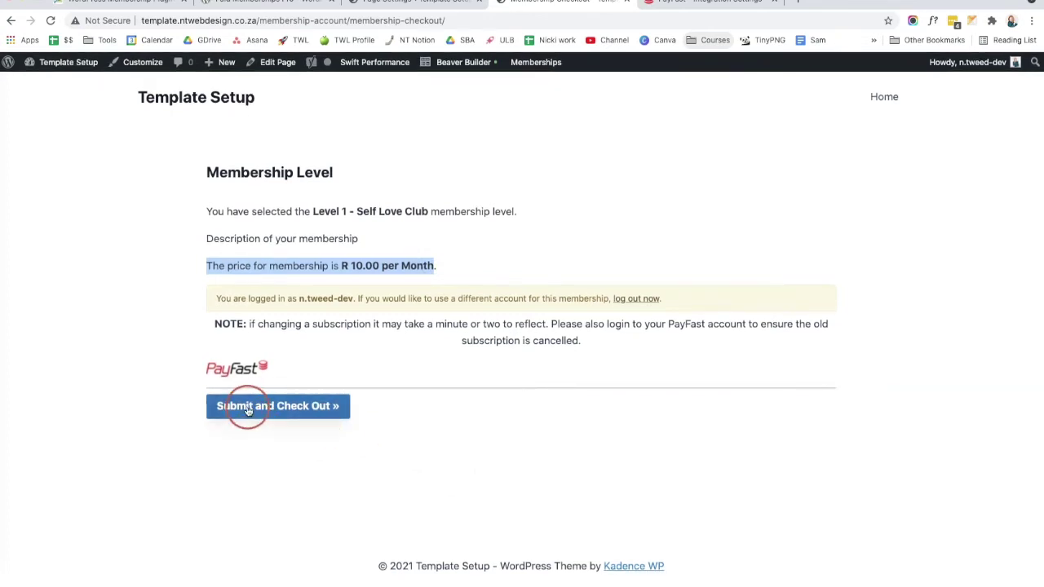
Step: Submit the membership checkout, note PayFast's 400 same-account error, and go back
{"action": "left_click", "coordinate": [248, 407]}
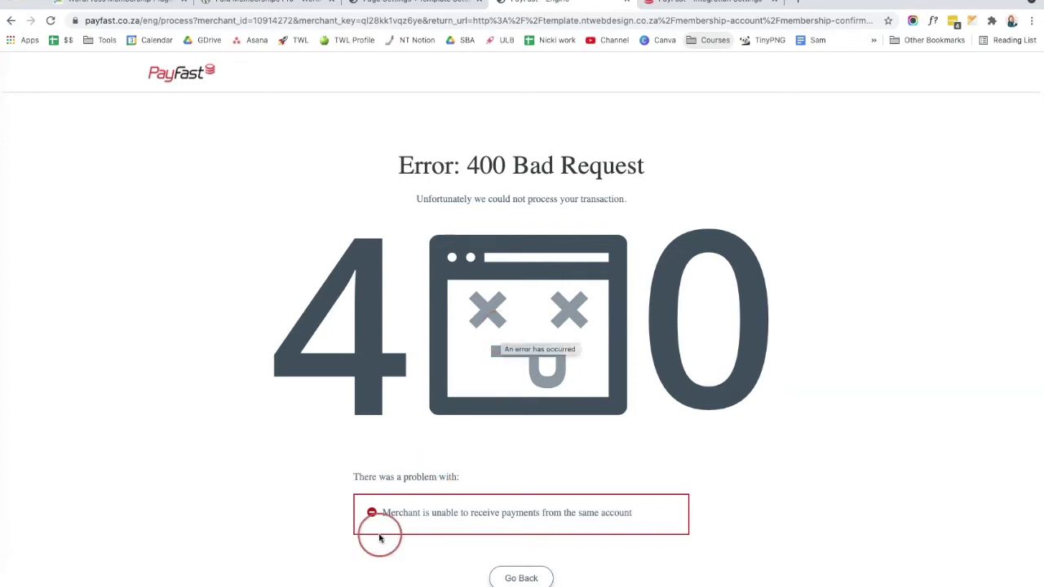
{"action": "left_click_drag", "start_coordinate": [381, 513], "coordinate": [632, 512]}
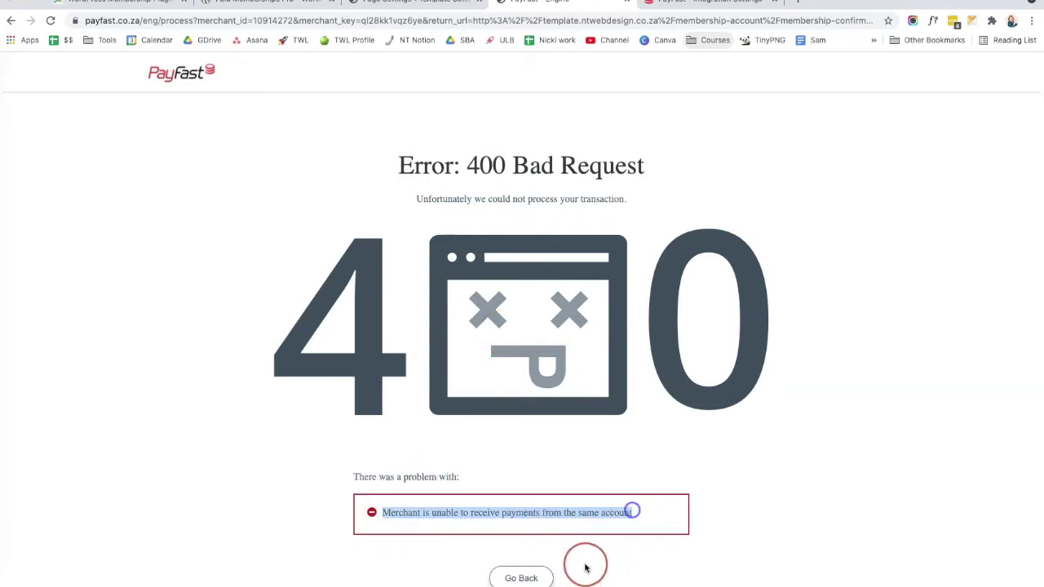
{"action": "left_click", "coordinate": [522, 577]}
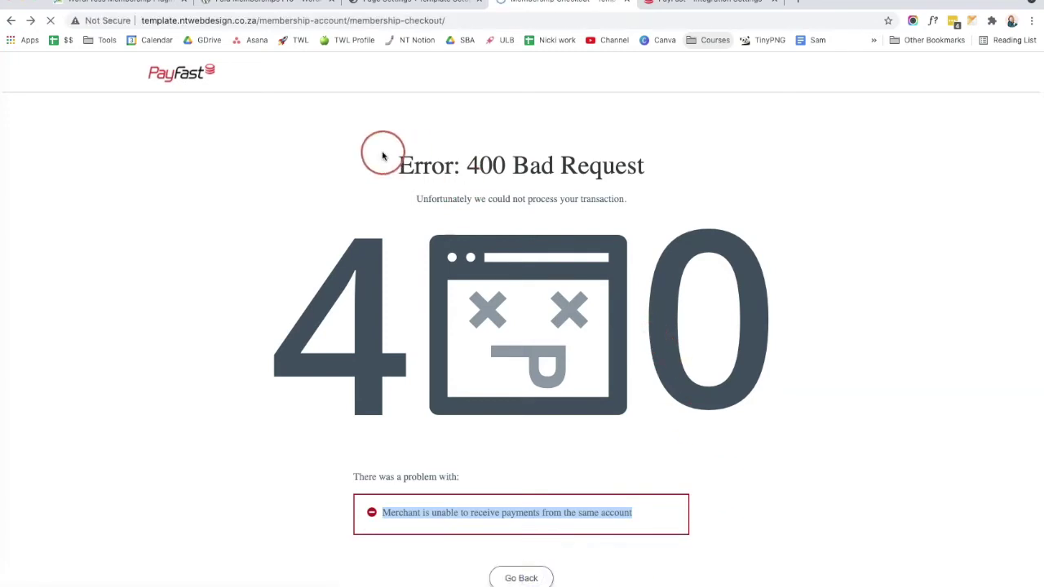
Step: Copy the checkout page address and open a new Chrome Incognito window
{"action": "right_click", "coordinate": [329, 22]}
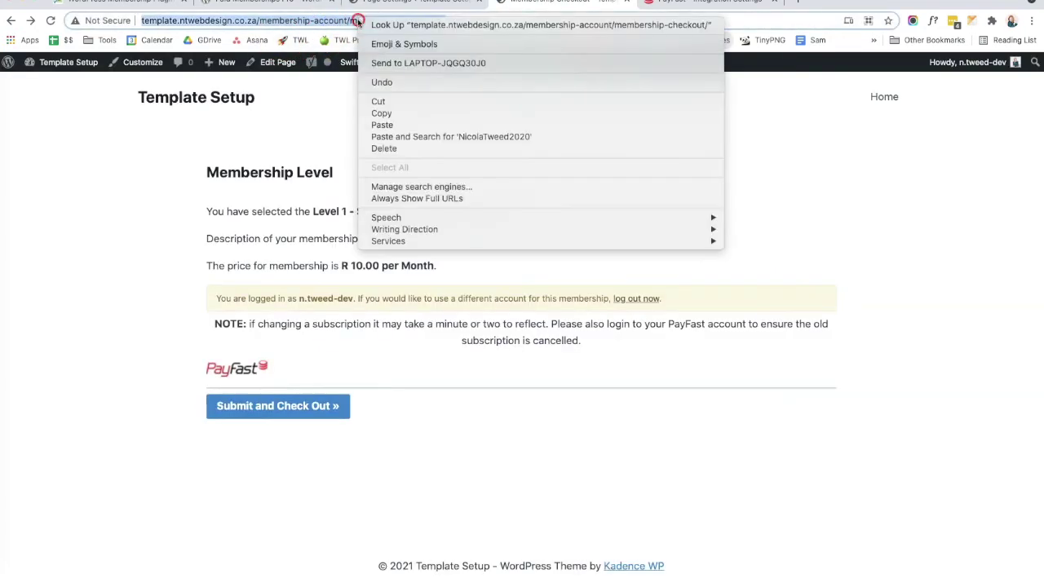
{"action": "left_click", "coordinate": [380, 111]}
{"action": "left_click", "coordinate": [1032, 20]}
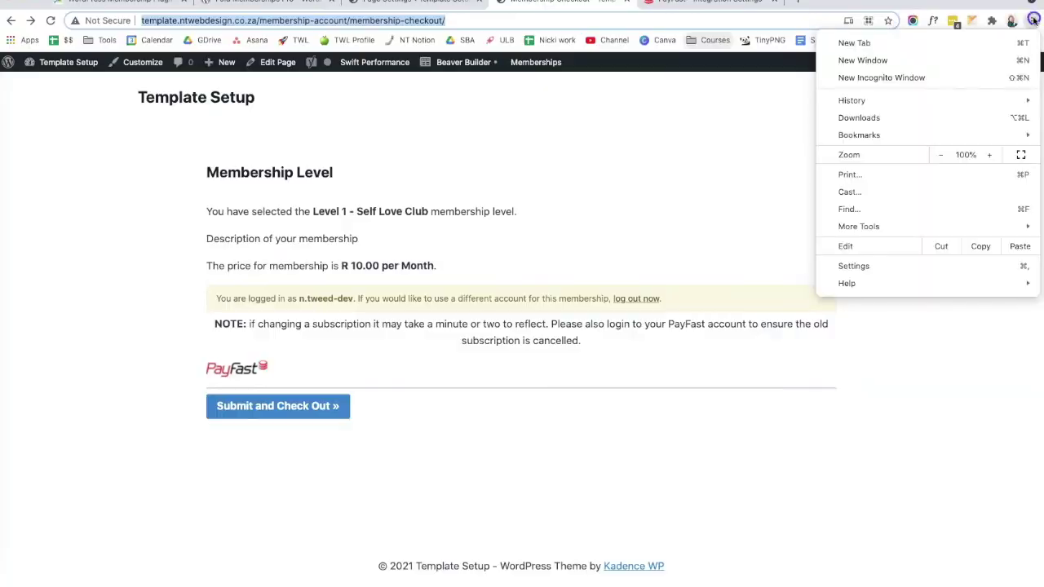
{"action": "left_click", "coordinate": [944, 79]}
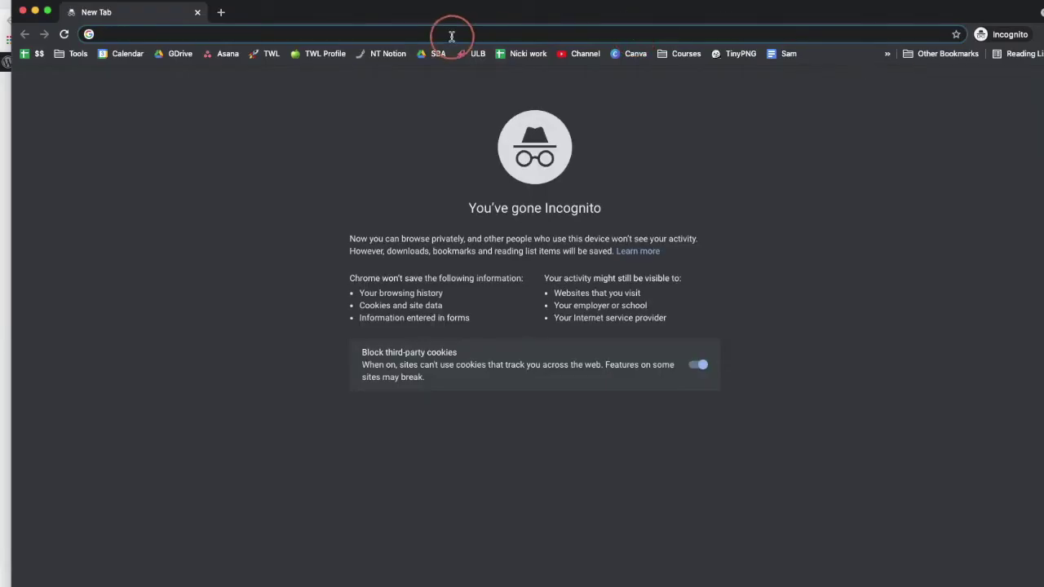
Step: Load the copied membership checkout address in the Incognito window
{"action": "right_click", "coordinate": [450, 34]}
{"action": "left_click", "coordinate": [514, 116]}
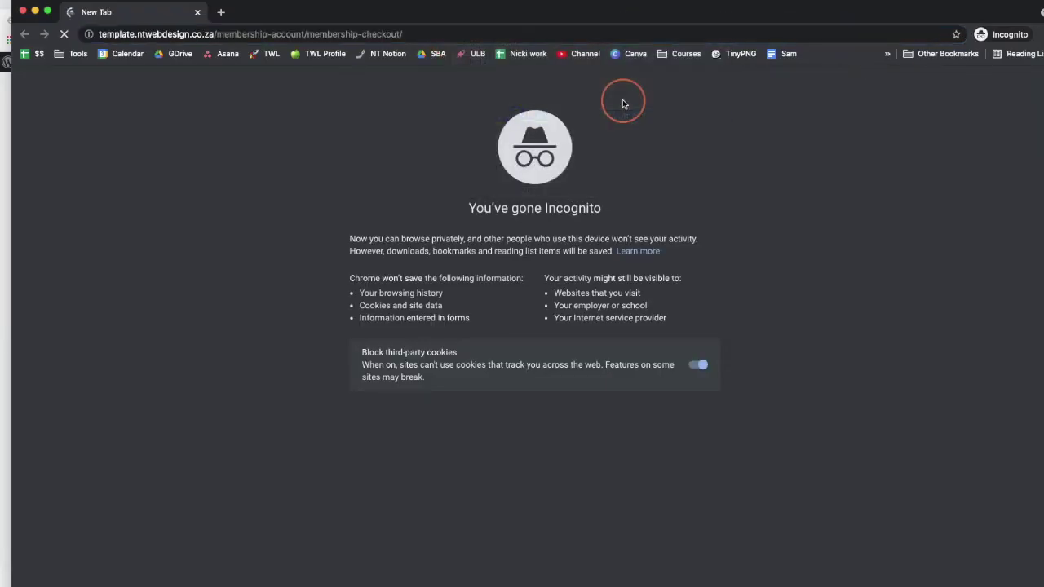
{"action": "scroll", "coordinate": [317, 298], "scroll_direction": "down", "scroll_amount": 4}
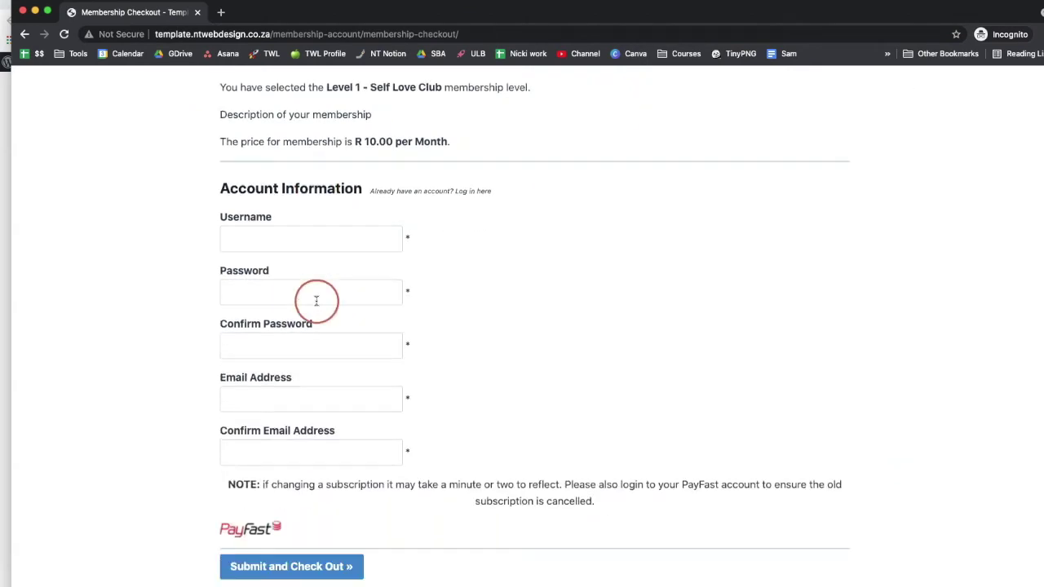
Step: Enter the new member's username, password twice and e-mail twice, then submit the checkout
{"action": "left_click", "coordinate": [264, 205]}
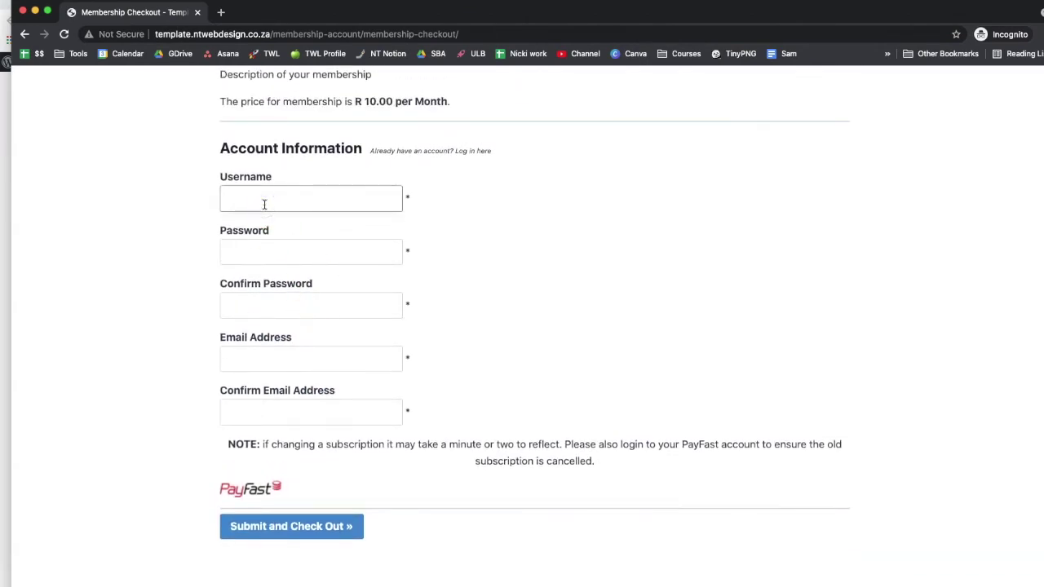
{"action": "key", "text": "Tab"}
{"action": "type", "text": "••••••••••••••\t••••••••••••••"}
{"action": "key", "text": "Tab"}
{"action": "key", "text": "Tab"}
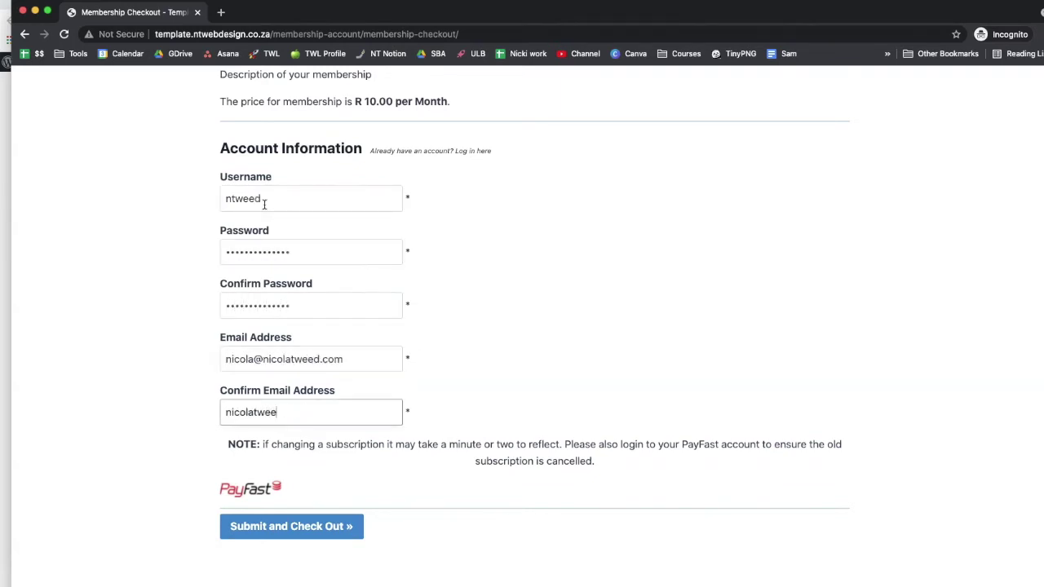
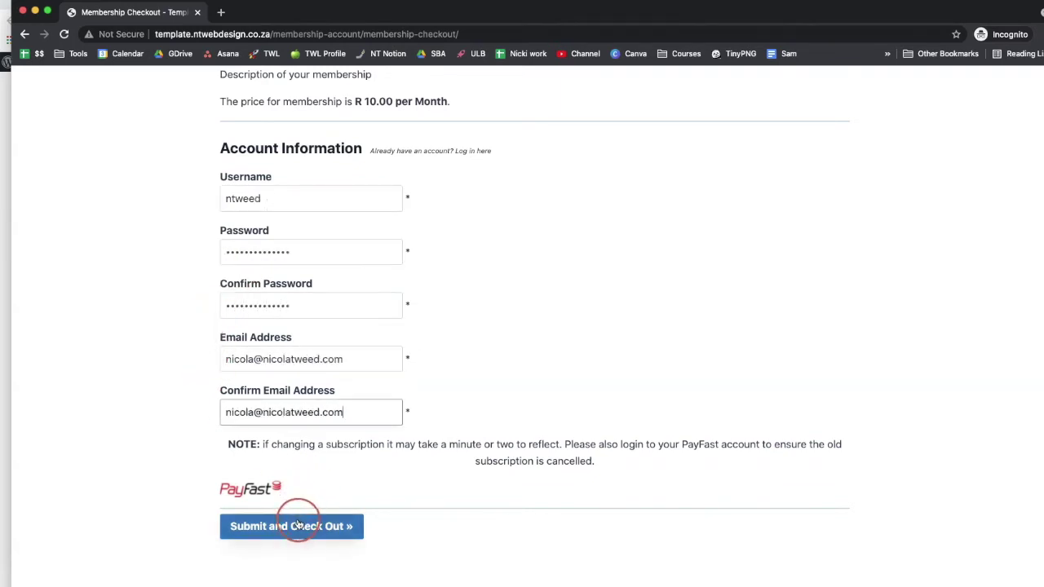
{"action": "left_click", "coordinate": [297, 525]}
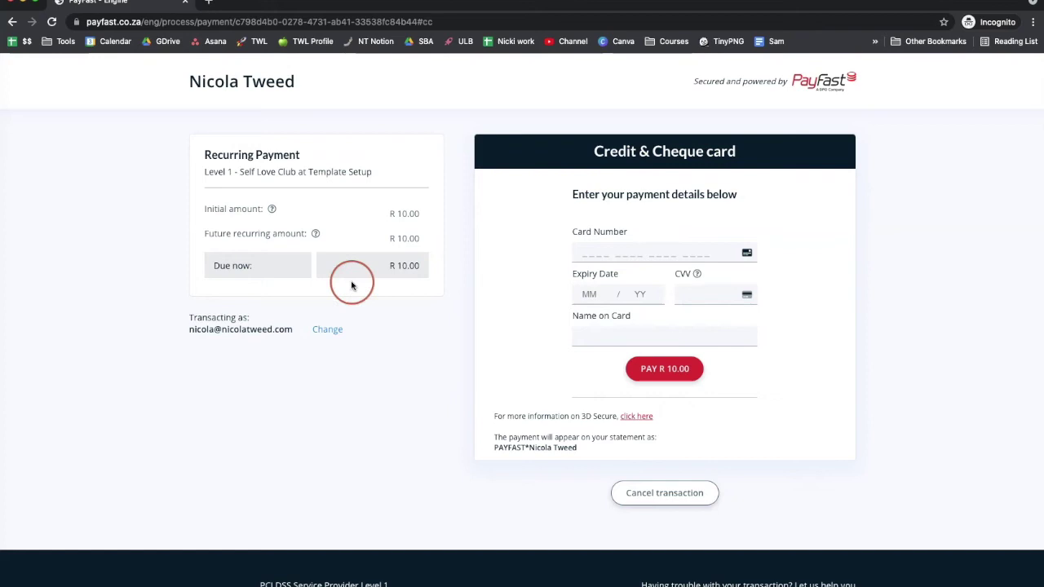
Step: Check PayFast's amounts: R 10.00 now, then R 10.00 monthly from 2021-09-04 with no end date
{"action": "left_click_drag", "start_coordinate": [205, 209], "coordinate": [274, 212]}
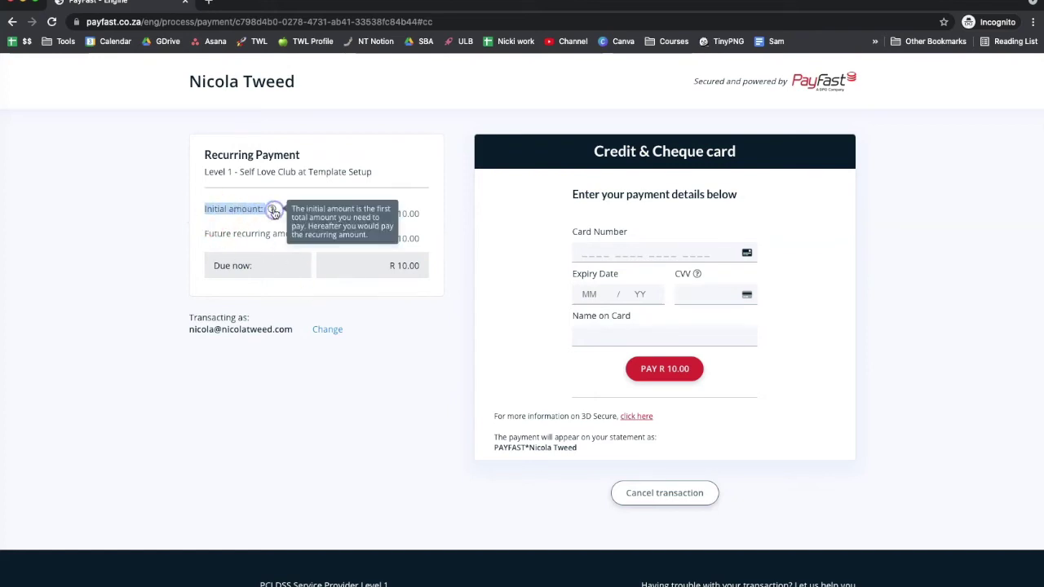
{"action": "left_click", "coordinate": [198, 227]}
{"action": "mouse_move", "coordinate": [315, 236]}
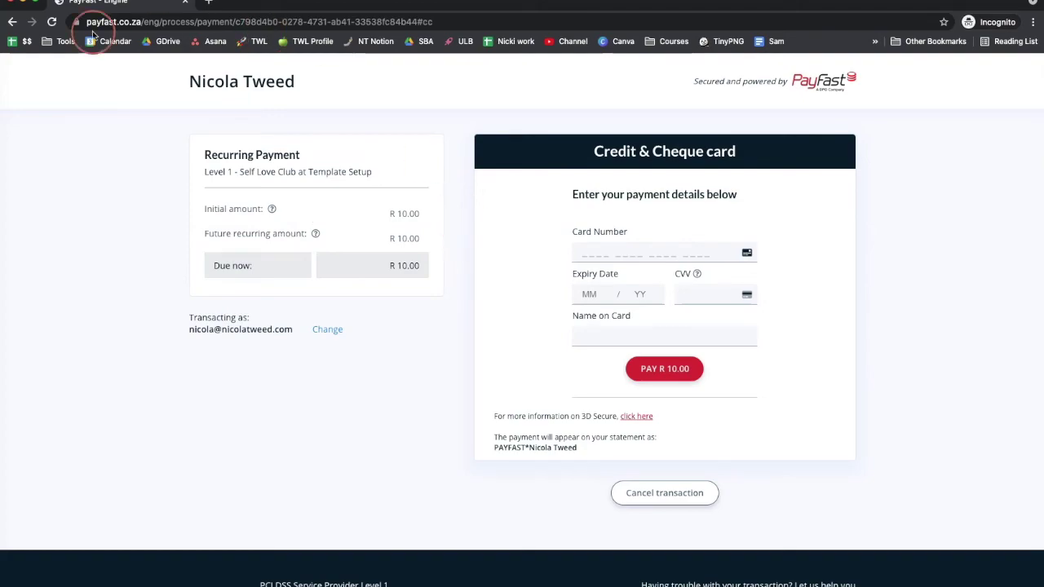
Step: Close the Membership Checkout tab and start a new page from the admin Pages list
{"action": "left_click", "coordinate": [10, 3]}
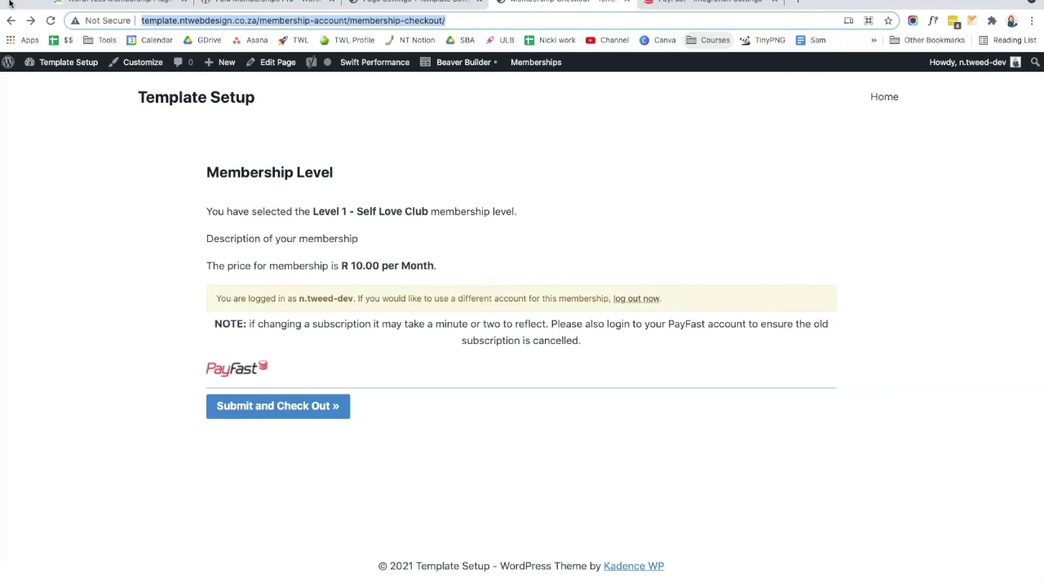
{"action": "left_click", "coordinate": [626, 2]}
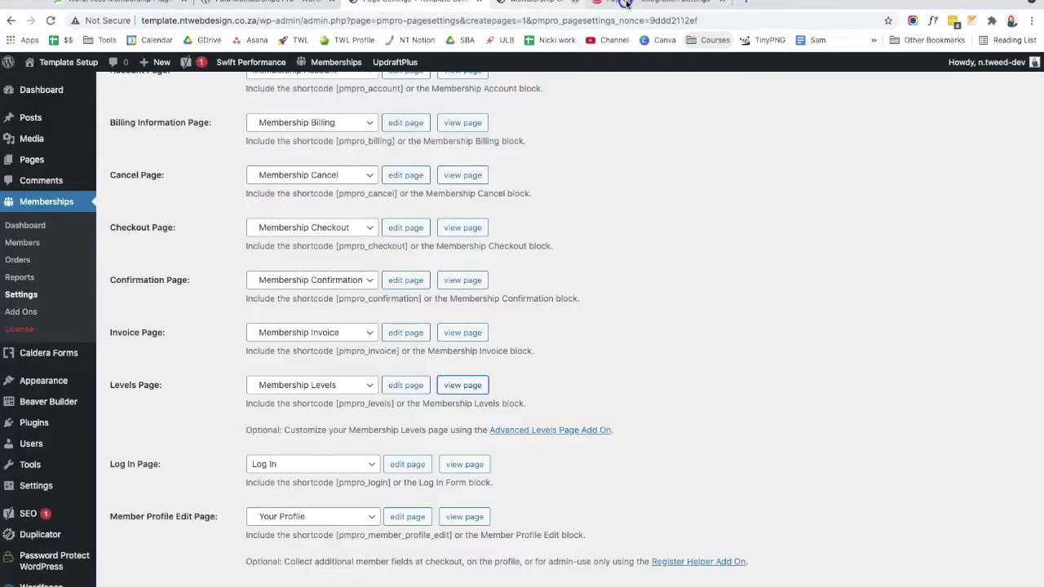
{"action": "scroll", "coordinate": [205, 204], "scroll_direction": "up", "scroll_amount": 5}
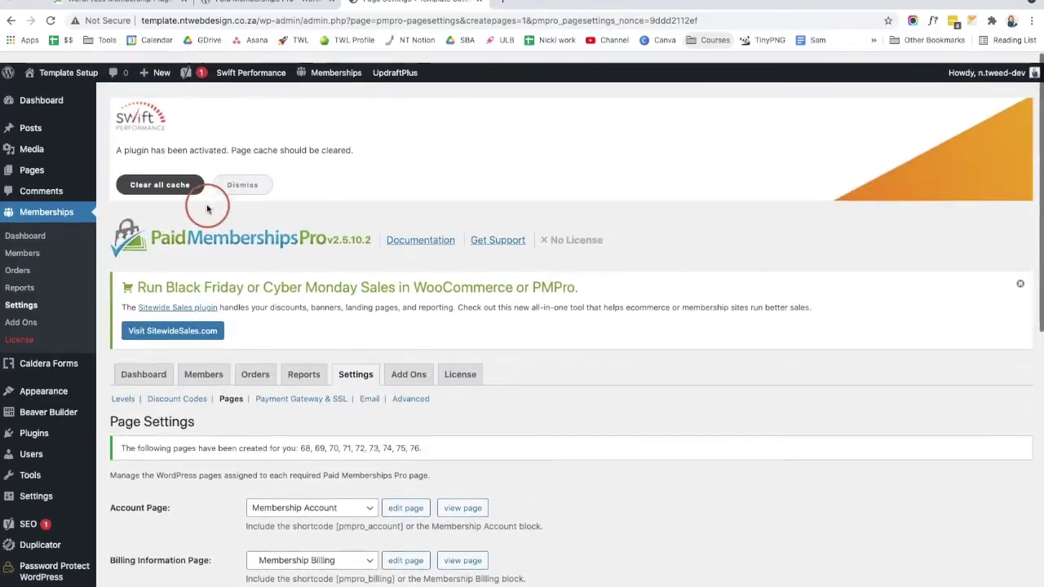
{"action": "left_click", "coordinate": [23, 167]}
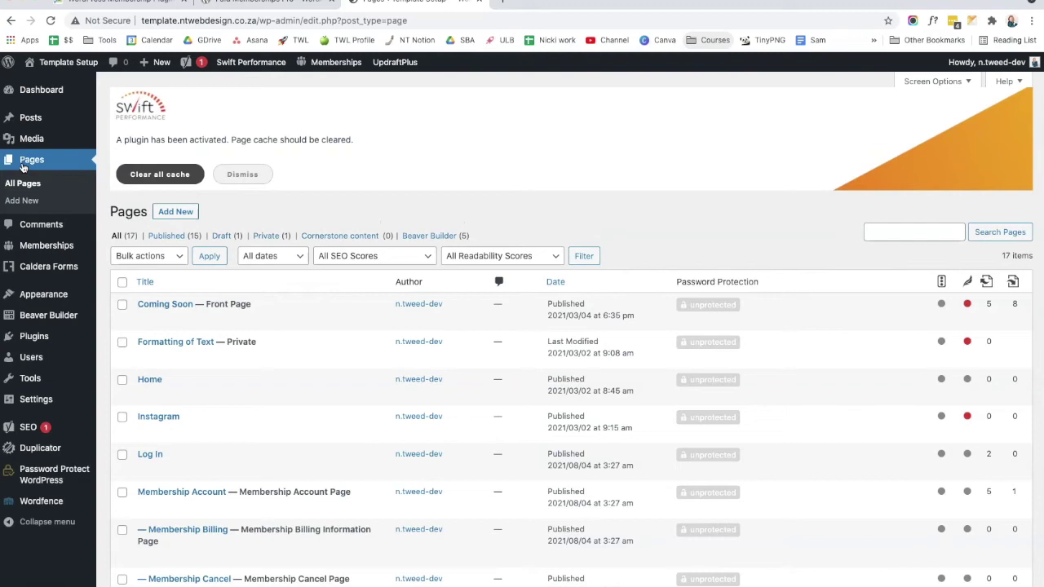
{"action": "left_click", "coordinate": [172, 213]}
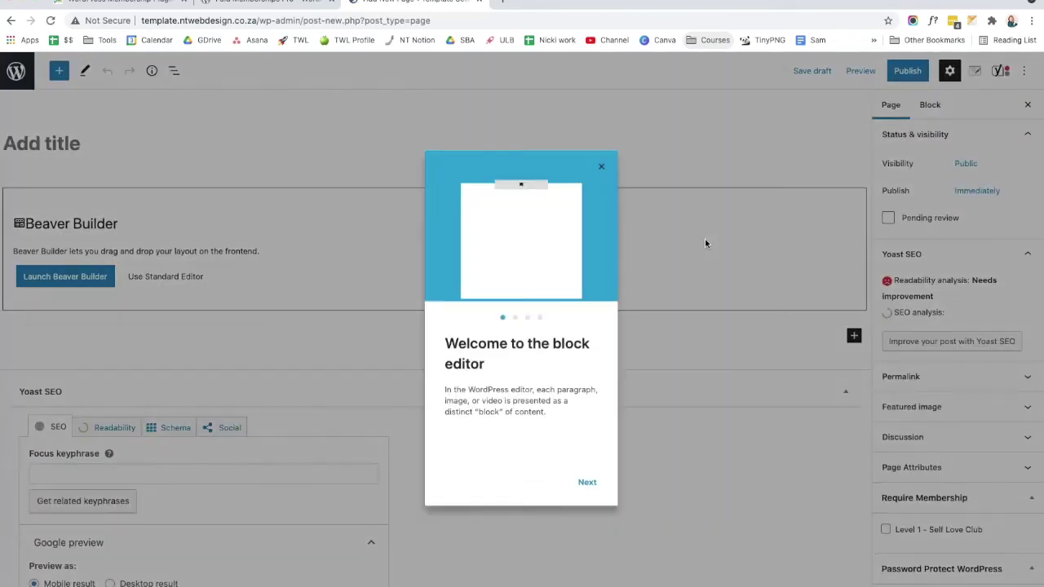
Step: Title the page 'Self Love August', require Level 1 - Self Love Club membership, and publish
{"action": "left_click", "coordinate": [602, 168]}
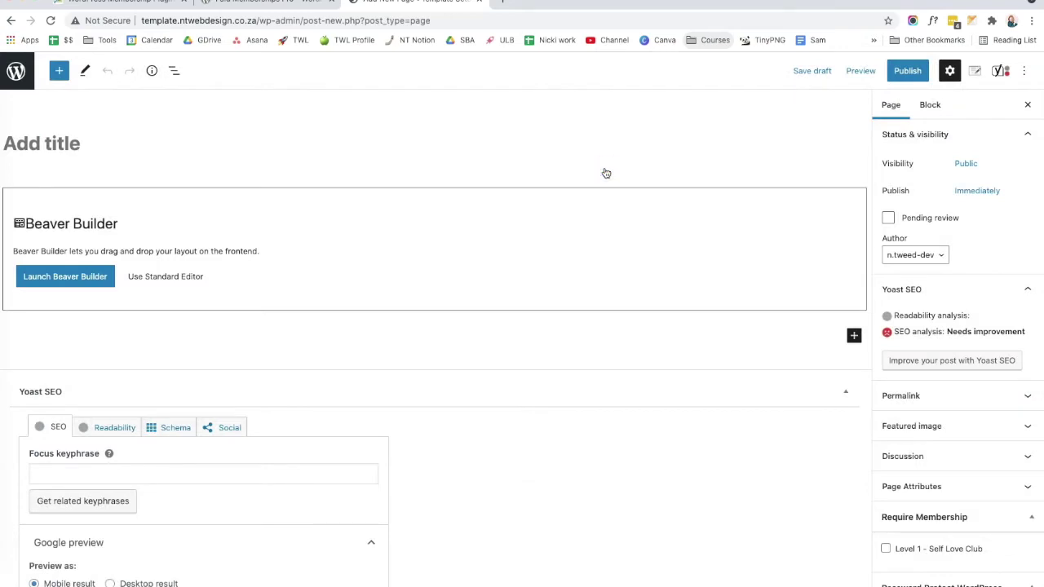
{"action": "left_click", "coordinate": [380, 155]}
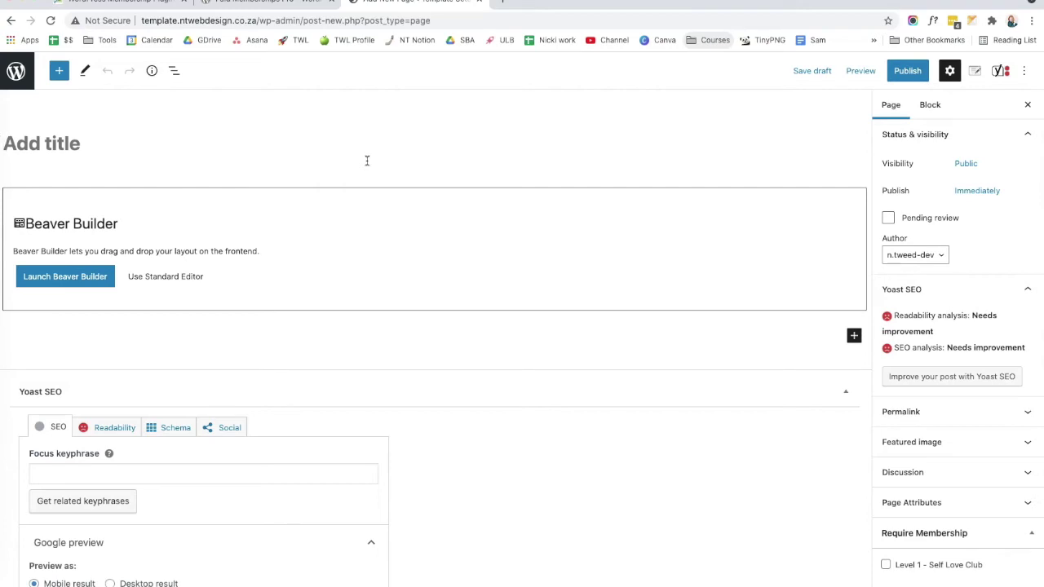
{"action": "type", "text": "Self"}
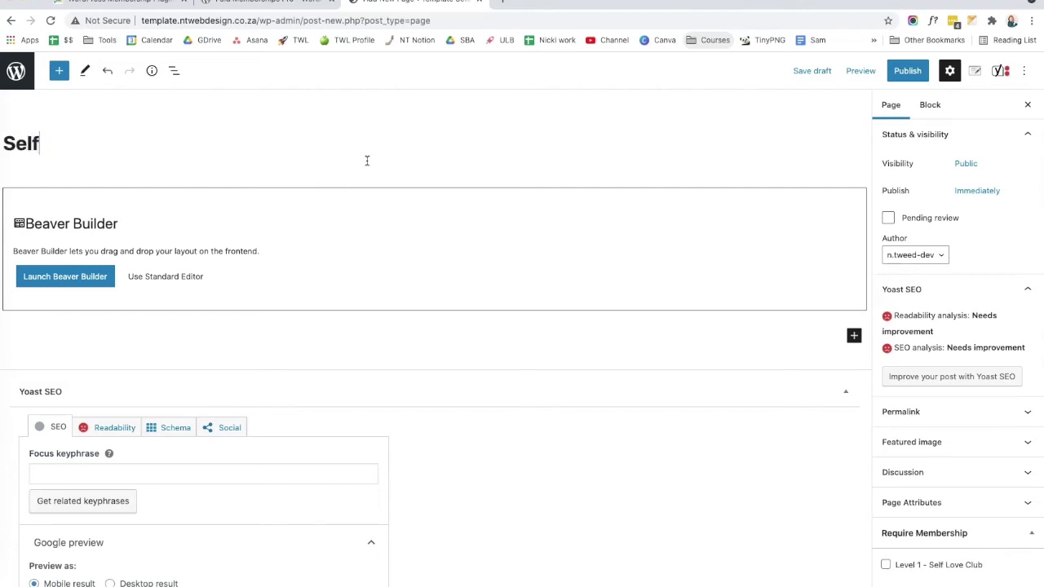
{"action": "type", "text": " Love August"}
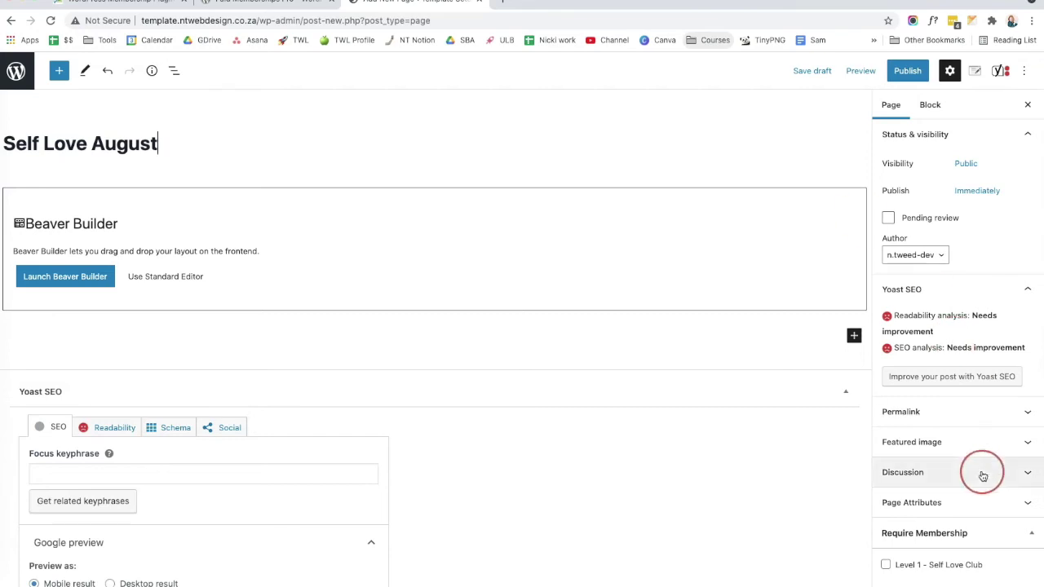
{"action": "scroll", "coordinate": [979, 505], "scroll_direction": "down", "scroll_amount": 1}
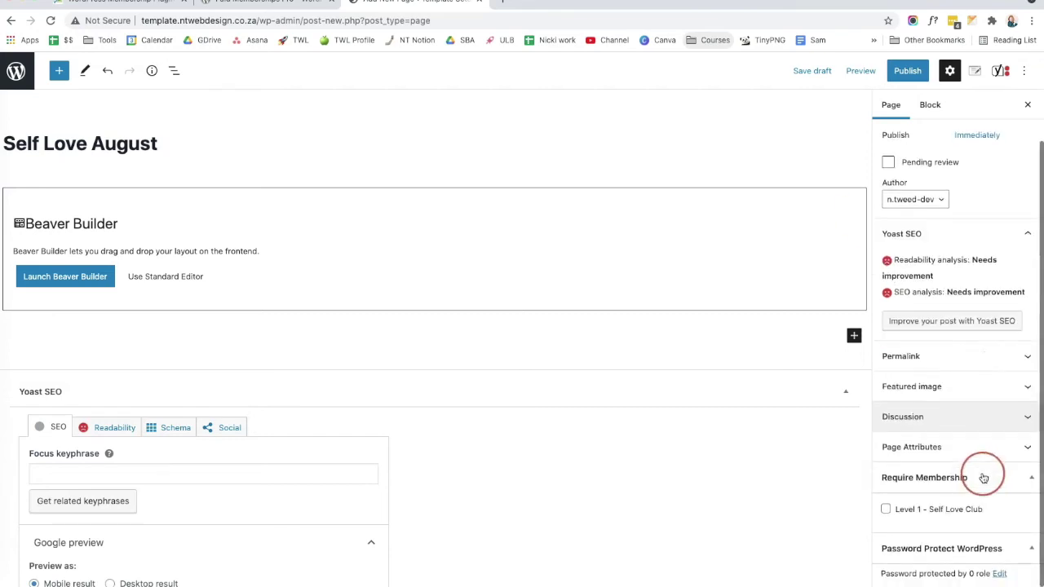
{"action": "left_click", "coordinate": [887, 510]}
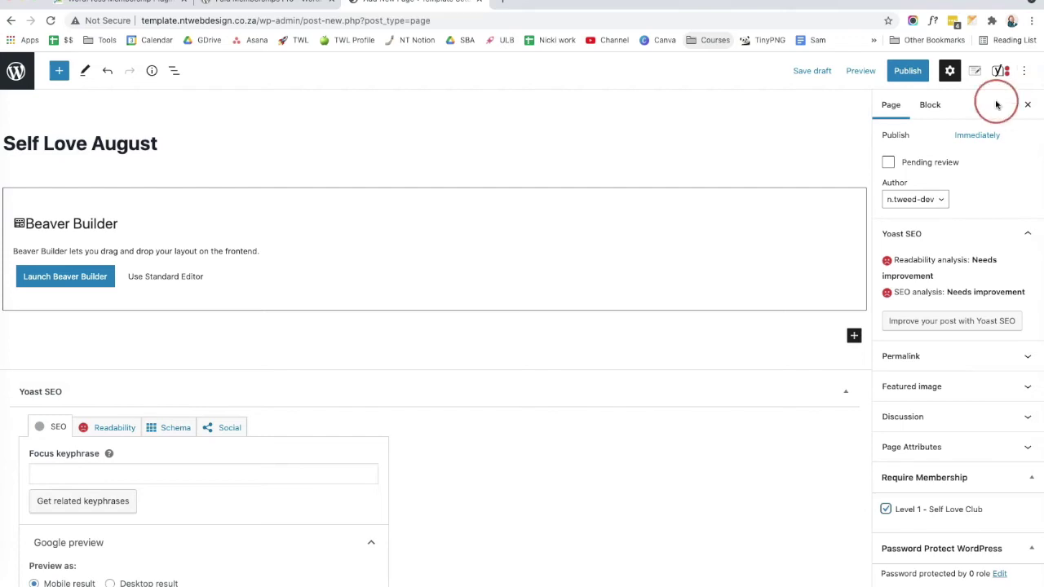
{"action": "left_click", "coordinate": [921, 75]}
Step: Confirm publishing, view Self Love August's members-only notice, and follow Join Now to Membership Levels
{"action": "left_click", "coordinate": [922, 72]}
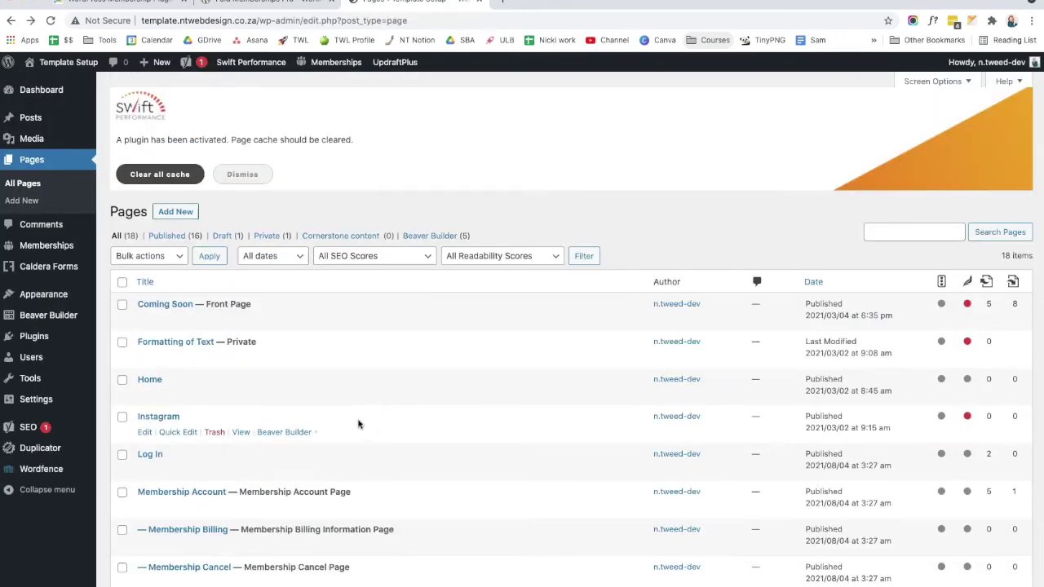
{"action": "scroll", "coordinate": [358, 424], "scroll_direction": "down", "scroll_amount": 6}
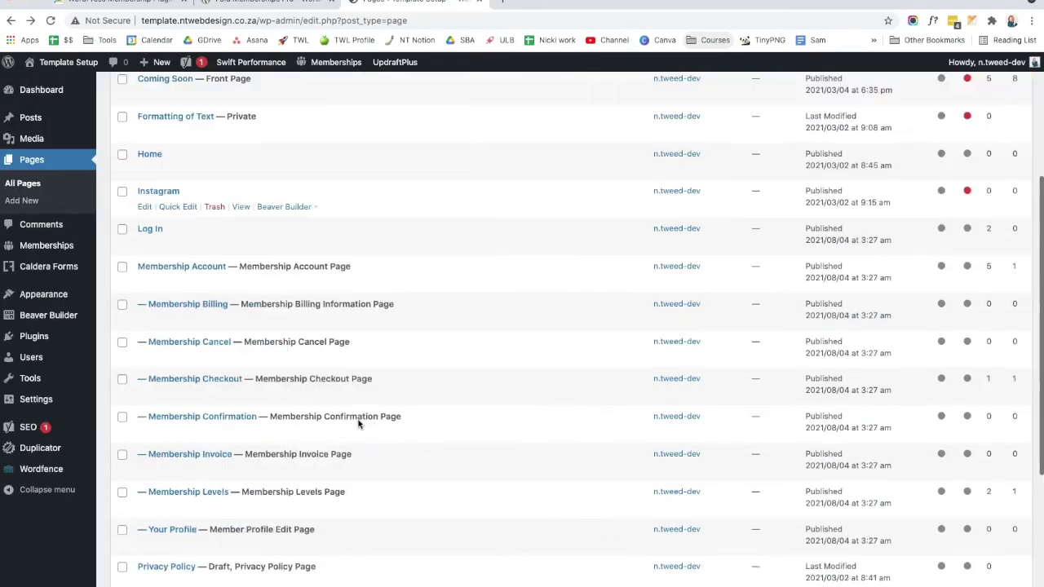
{"action": "left_click", "coordinate": [240, 388]}
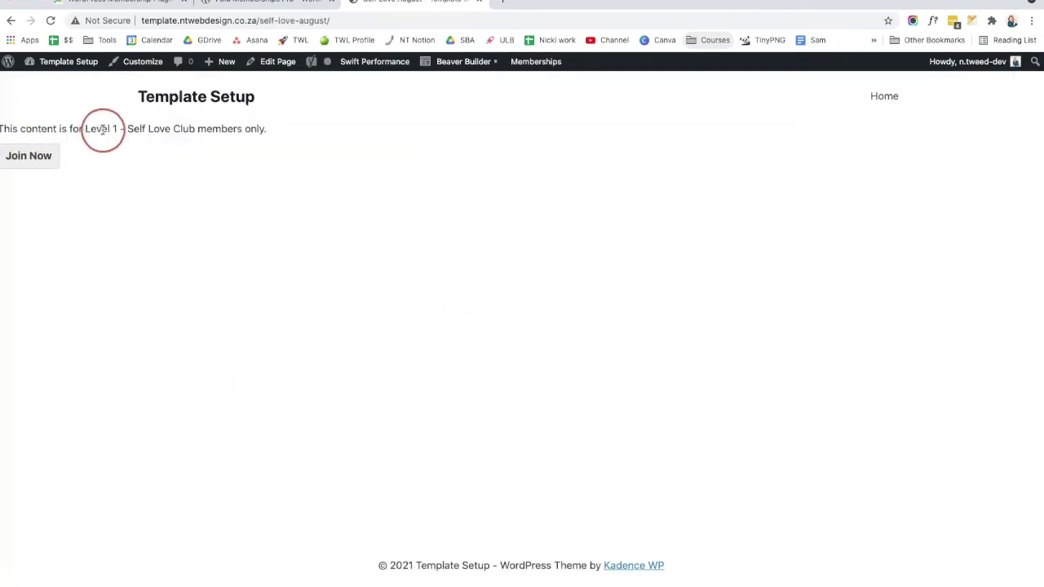
{"action": "left_click_drag", "start_coordinate": [85, 130], "coordinate": [263, 131]}
{"action": "left_click", "coordinate": [227, 214]}
{"action": "left_click", "coordinate": [20, 155]}
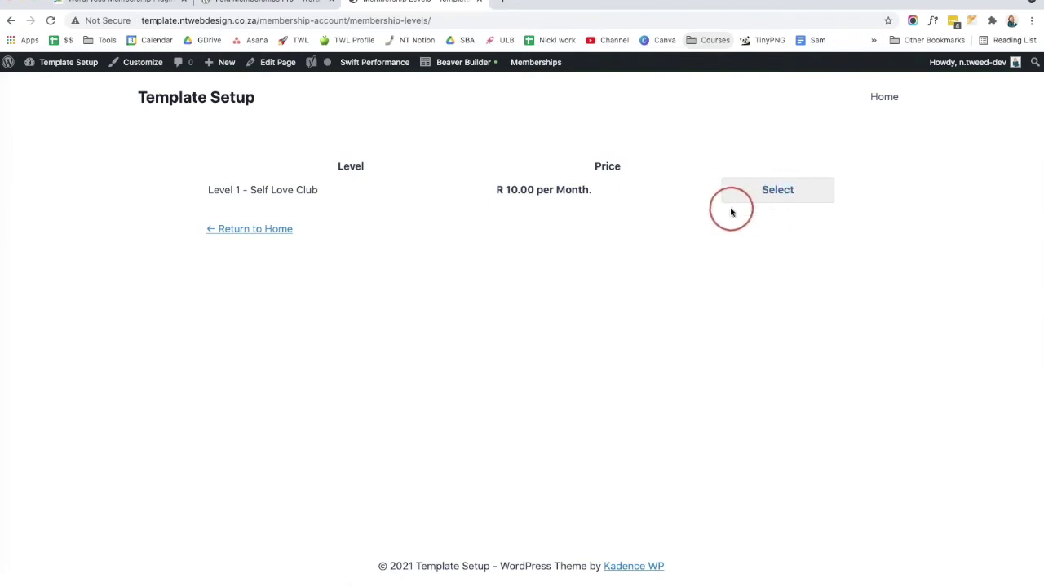
{"action": "left_click", "coordinate": [299, 264]}
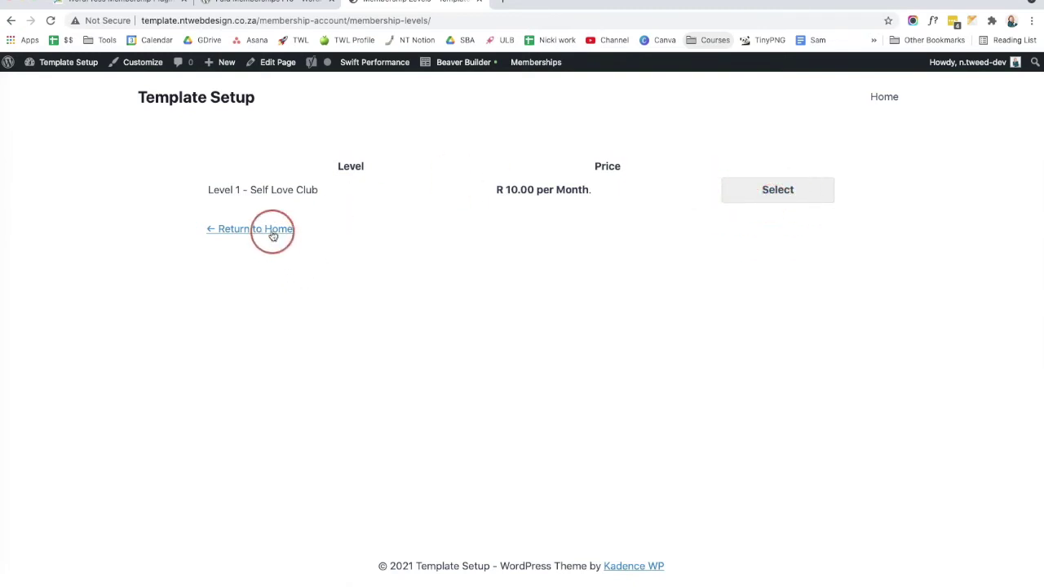
Step: Return to the admin dashboard and open Posts > All Posts, which shows no posts found
{"action": "mouse_move", "coordinate": [54, 66]}
{"action": "left_click", "coordinate": [49, 84]}
{"action": "left_click", "coordinate": [263, 152]}
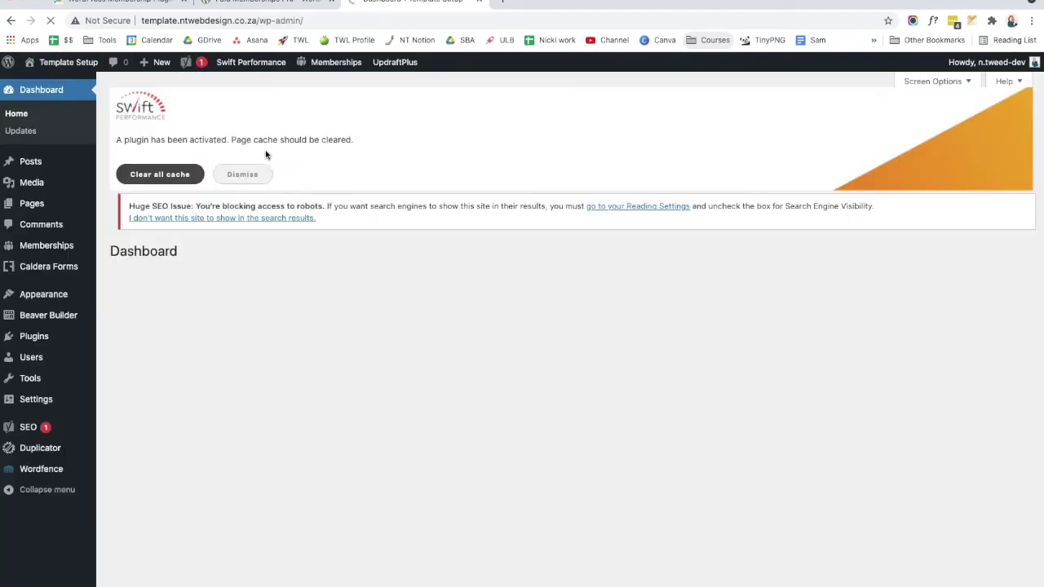
{"action": "left_click", "coordinate": [86, 148]}
{"action": "left_click", "coordinate": [141, 220]}
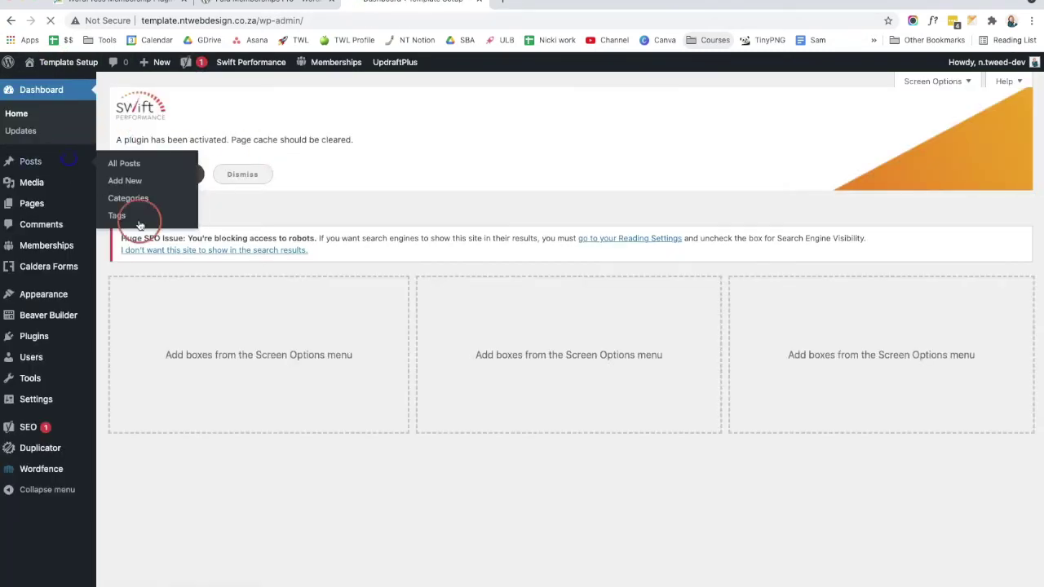
{"action": "left_click", "coordinate": [312, 326]}
{"action": "left_click", "coordinate": [175, 211]}
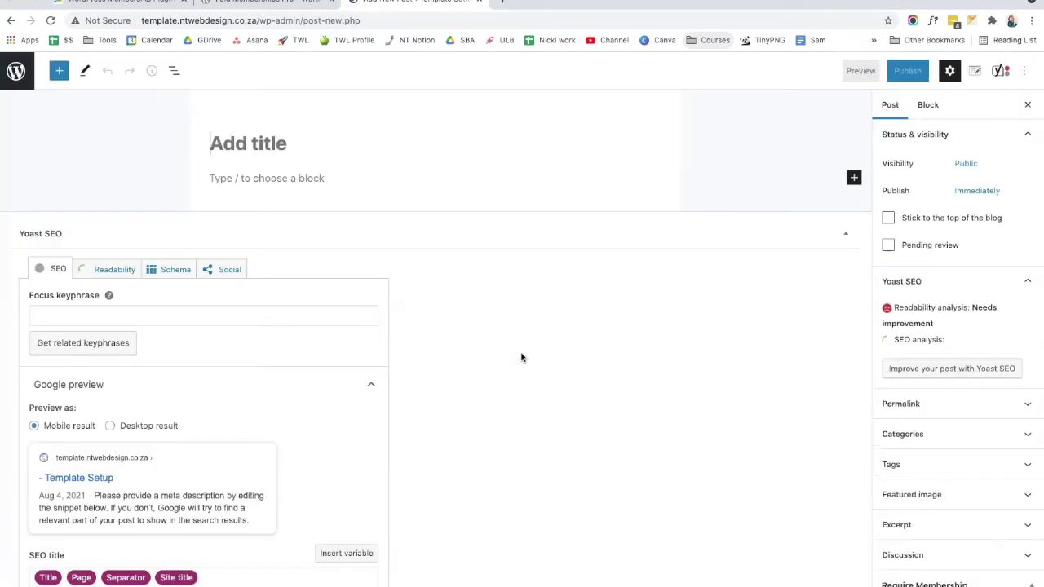
{"action": "scroll", "coordinate": [932, 400], "scroll_direction": "down", "scroll_amount": 2}
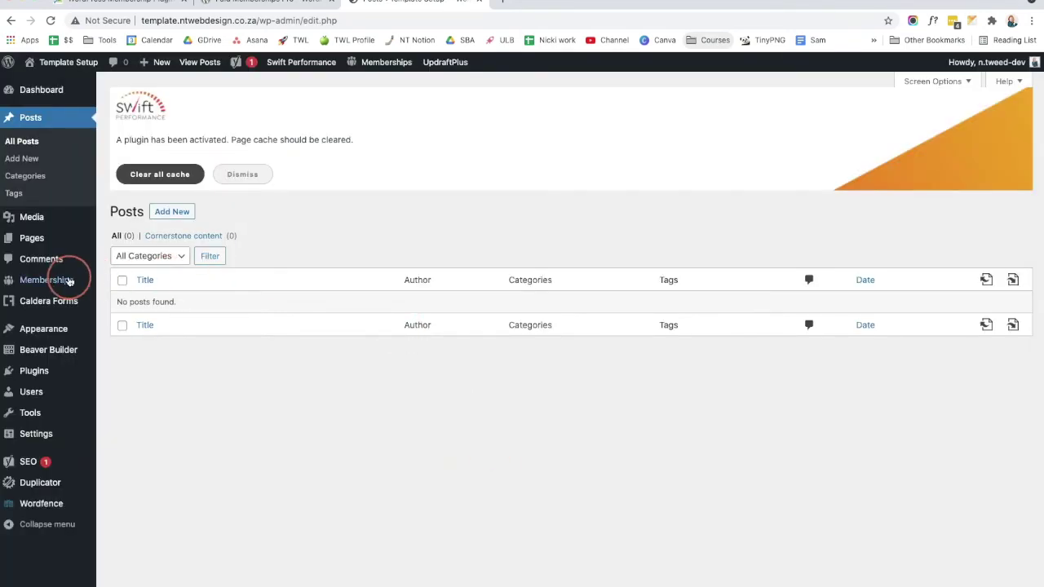
{"action": "mouse_move", "coordinate": [64, 281]}
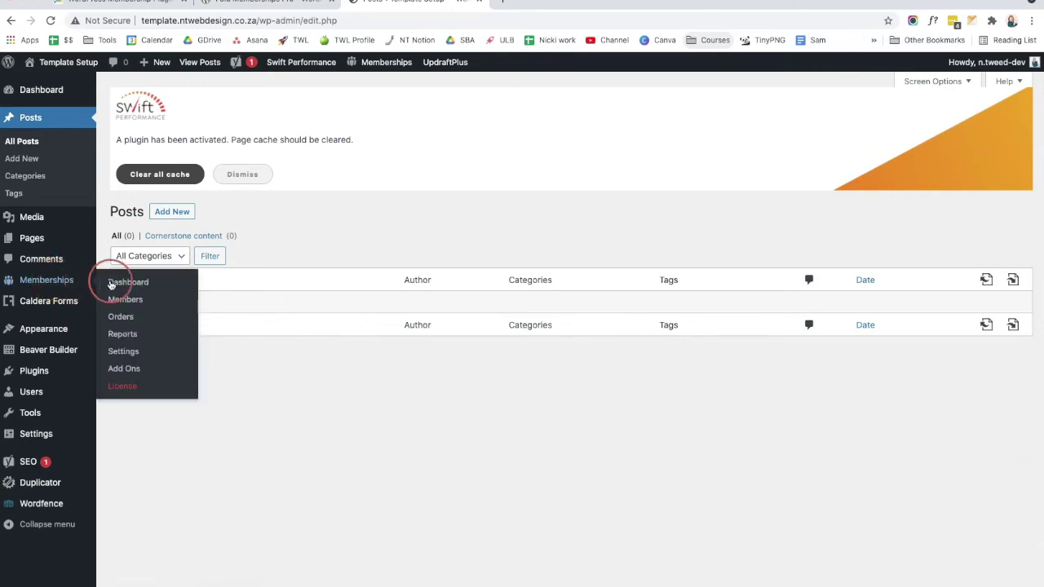
{"action": "left_click", "coordinate": [120, 283]}
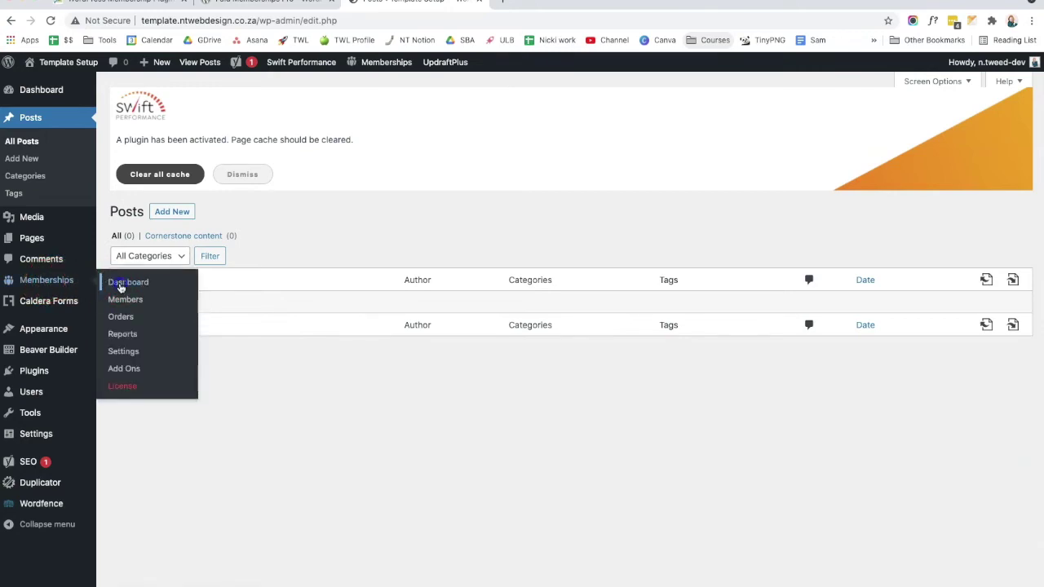
Step: Go to Manage Membership Pages and view the Membership Confirmation page on the site
{"action": "left_click", "coordinate": [196, 436]}
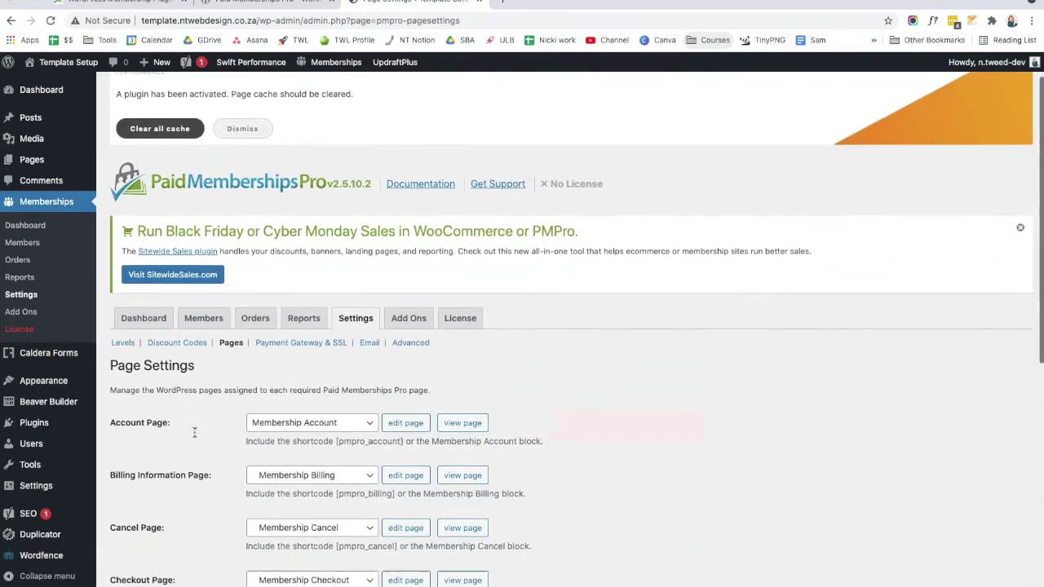
{"action": "scroll", "coordinate": [194, 433], "scroll_direction": "down", "scroll_amount": 5}
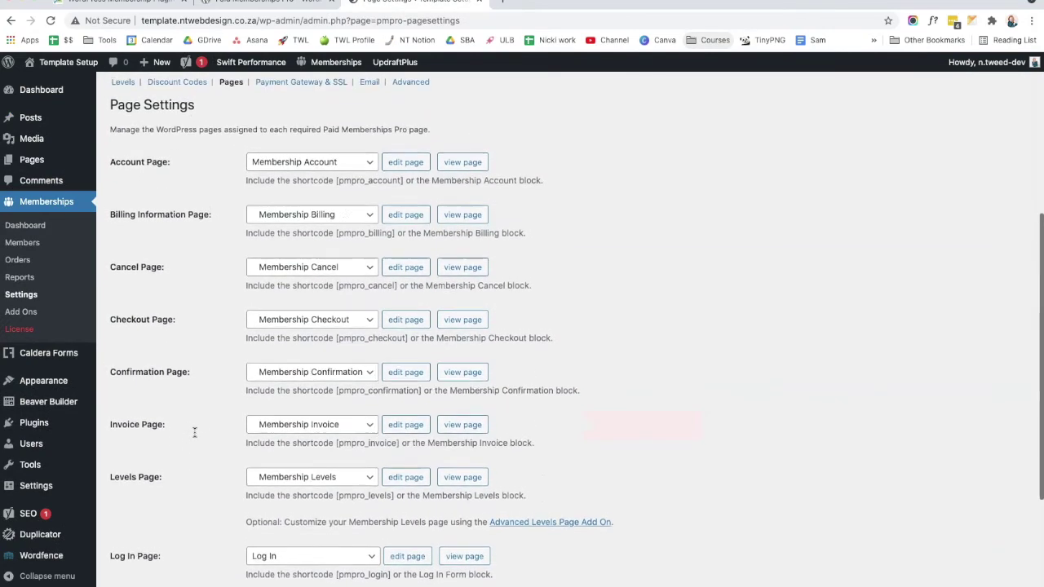
{"action": "left_click", "coordinate": [462, 381]}
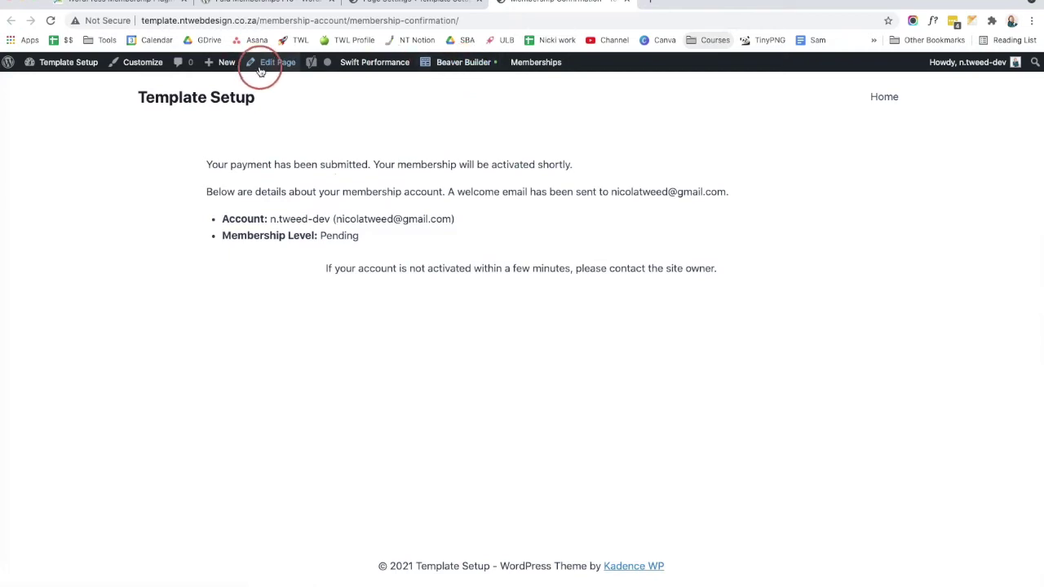
{"action": "left_click", "coordinate": [264, 69]}
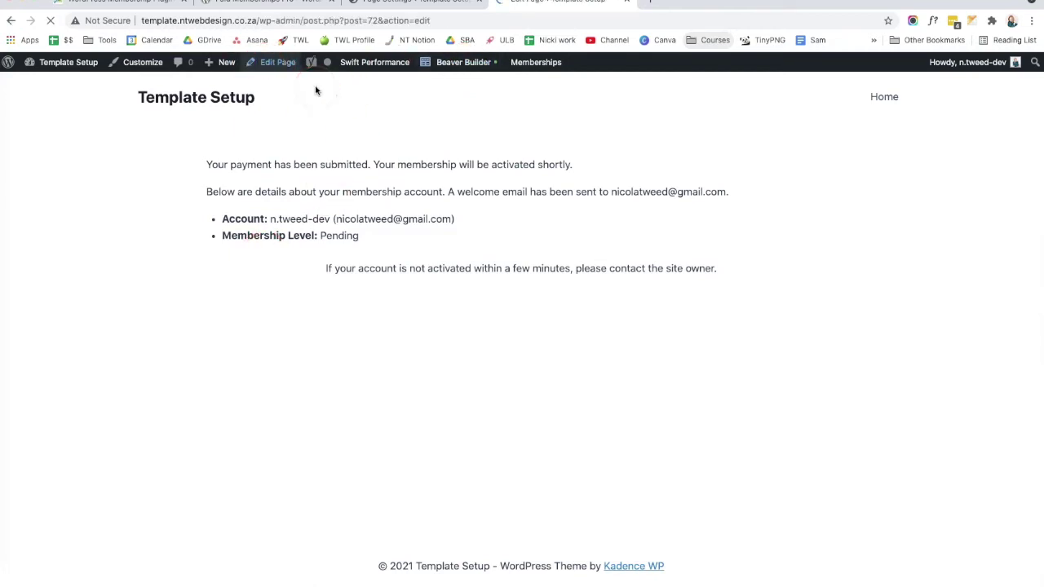
Step: Switch the confirmation page to the standard editor and add an empty block below the shortcode
{"action": "left_click", "coordinate": [158, 274]}
{"action": "left_click", "coordinate": [622, 124]}
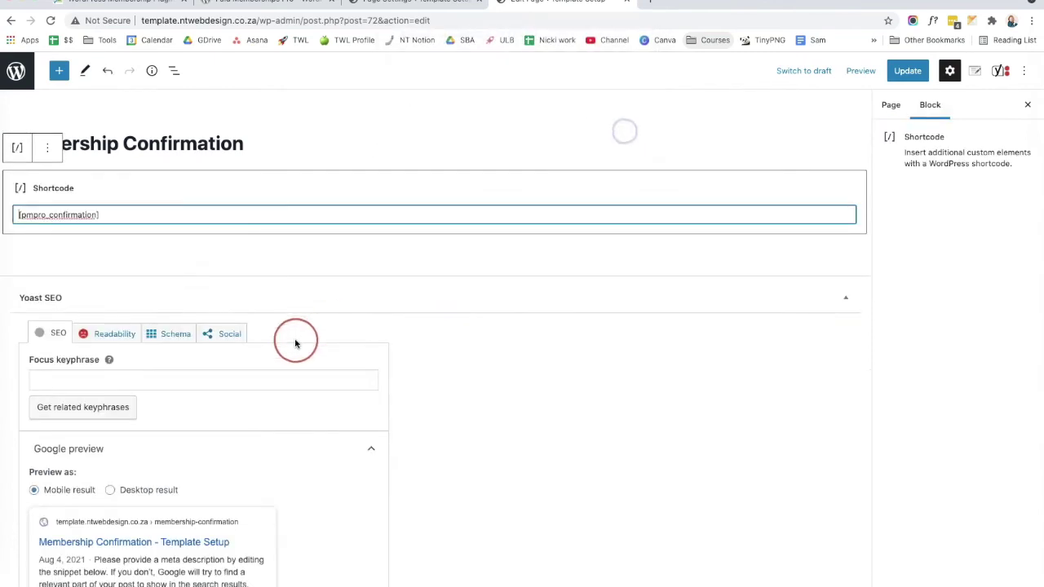
{"action": "left_click_drag", "start_coordinate": [99, 215], "coordinate": [25, 216]}
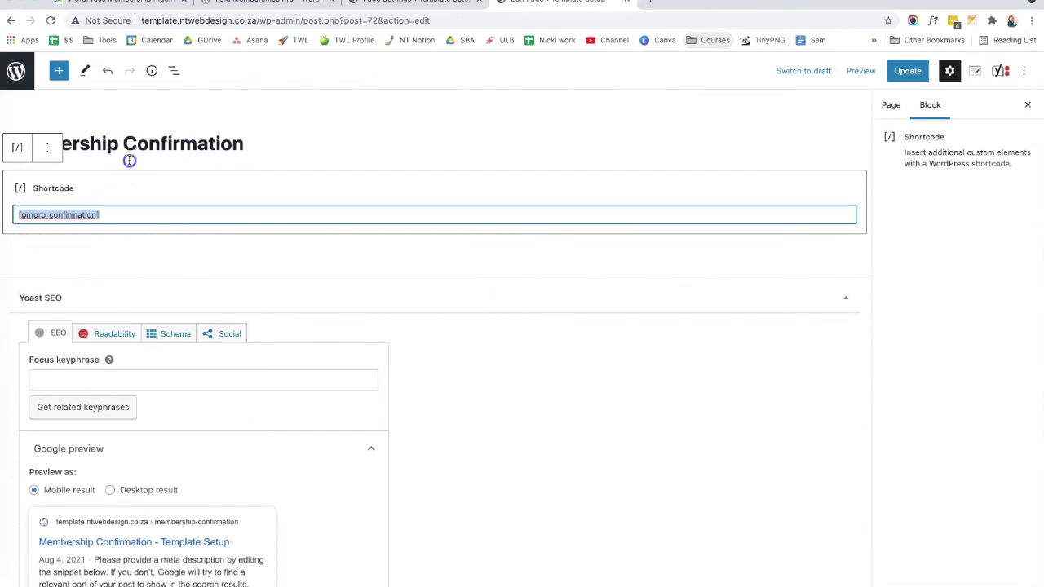
{"action": "left_click", "coordinate": [252, 246]}
{"action": "left_click", "coordinate": [393, 274]}
{"action": "left_click", "coordinate": [390, 242]}
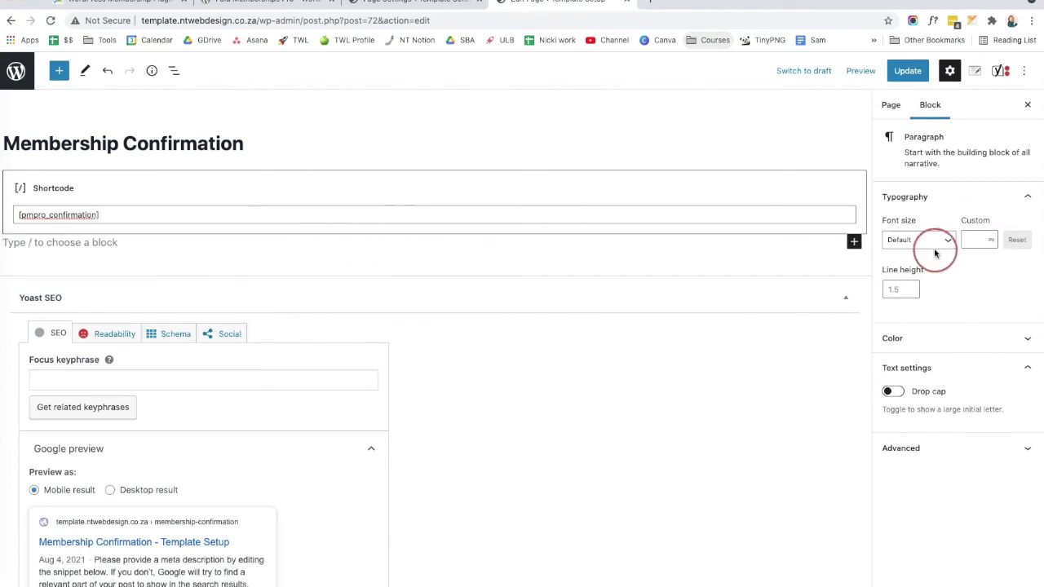
Step: Insert a Paragraph block with the welcome text, update the page, and view it
{"action": "left_click", "coordinate": [854, 241]}
{"action": "left_click", "coordinate": [692, 361]}
{"action": "left_click", "coordinate": [899, 397]}
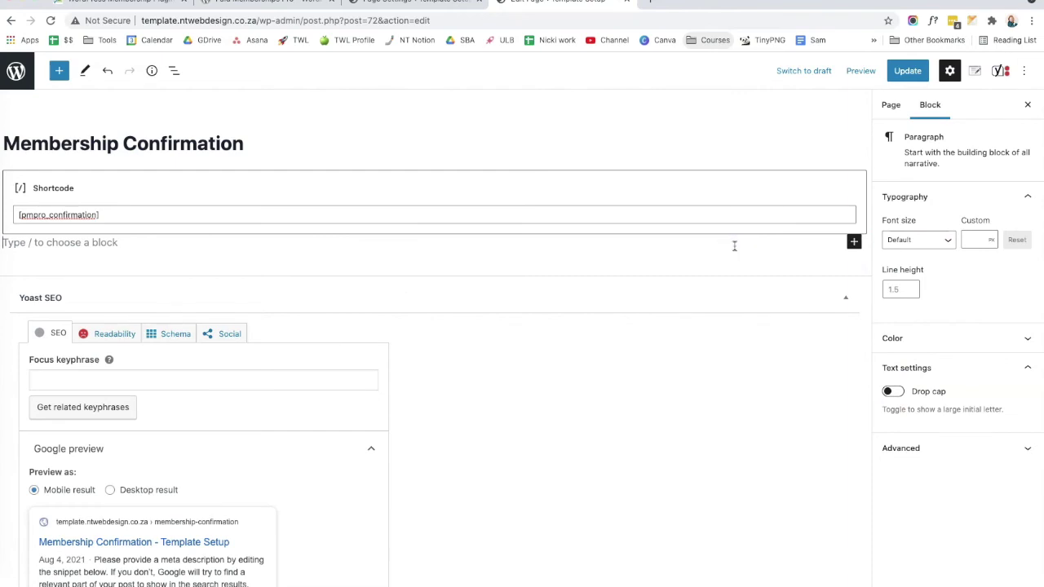
{"action": "type", "text": "Ty"}
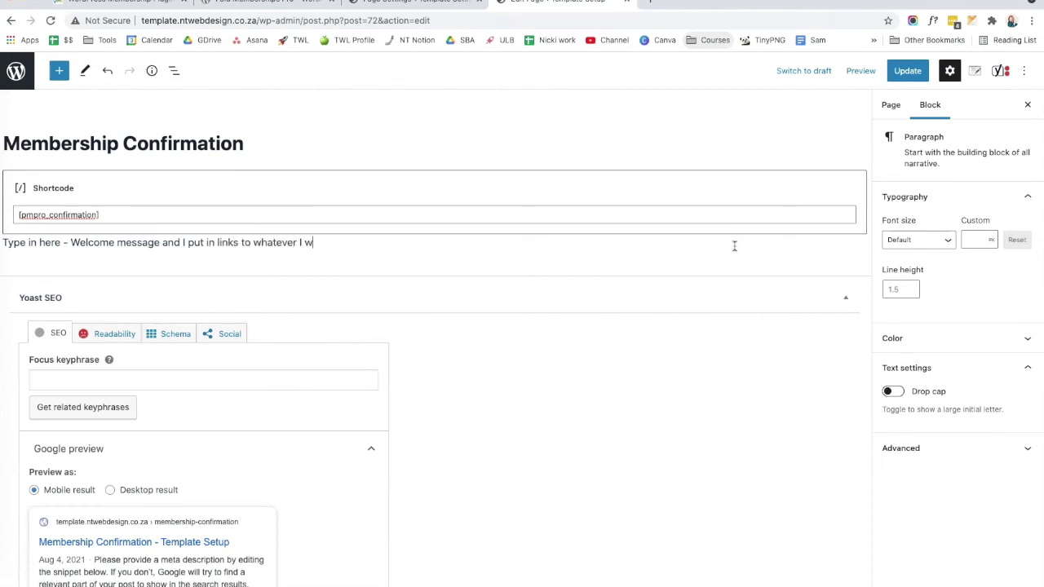
{"action": "left_click", "coordinate": [925, 74]}
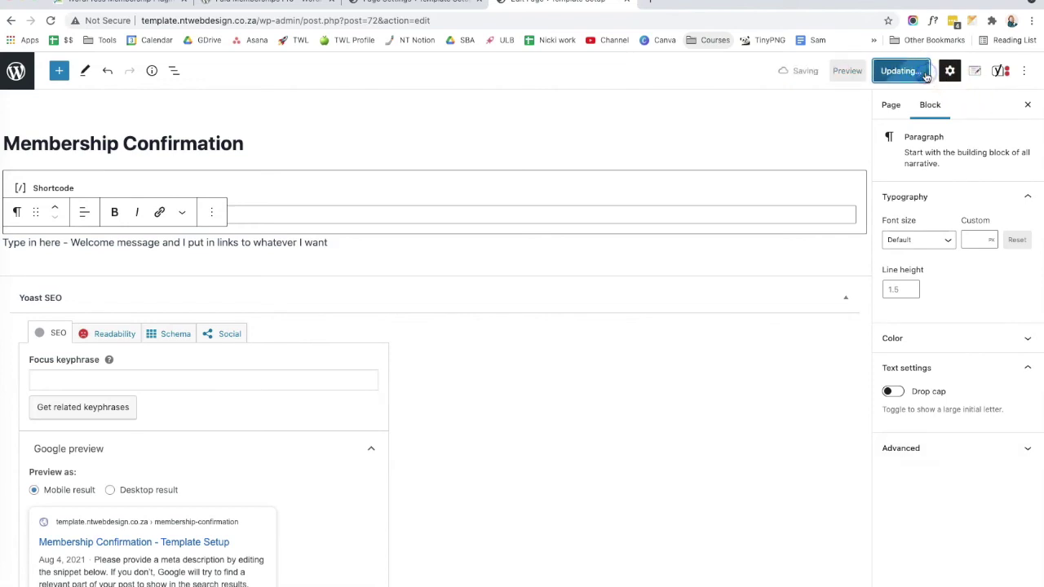
{"action": "left_click", "coordinate": [260, 538]}
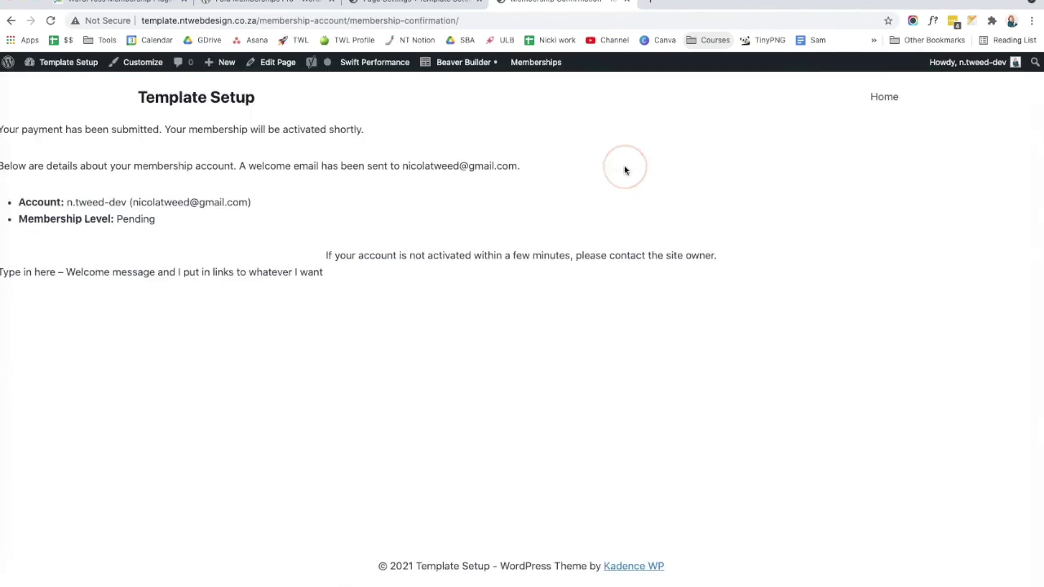
Step: Select the newly added welcome line on the live confirmation page
{"action": "left_click_drag", "start_coordinate": [324, 272], "coordinate": [3, 275]}
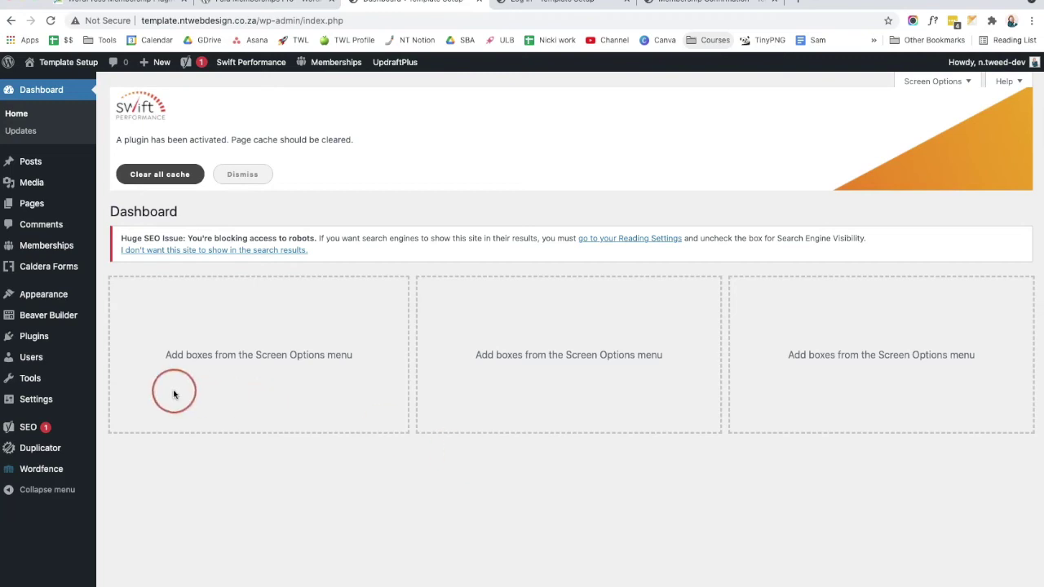
Step: Open the administrator's user profile from All Users and scroll to the membership section
{"action": "mouse_move", "coordinate": [67, 362]}
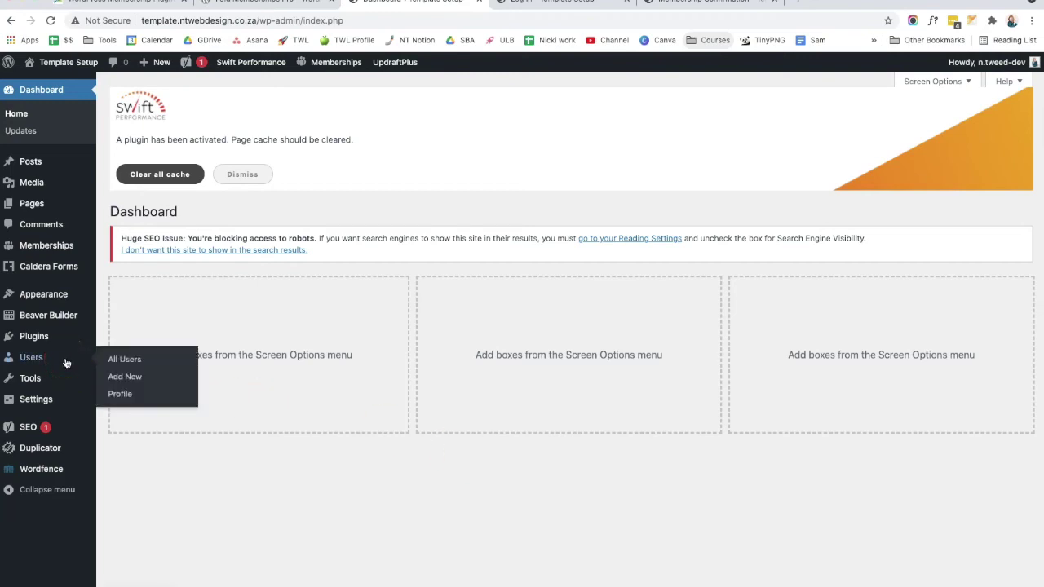
{"action": "left_click", "coordinate": [67, 363]}
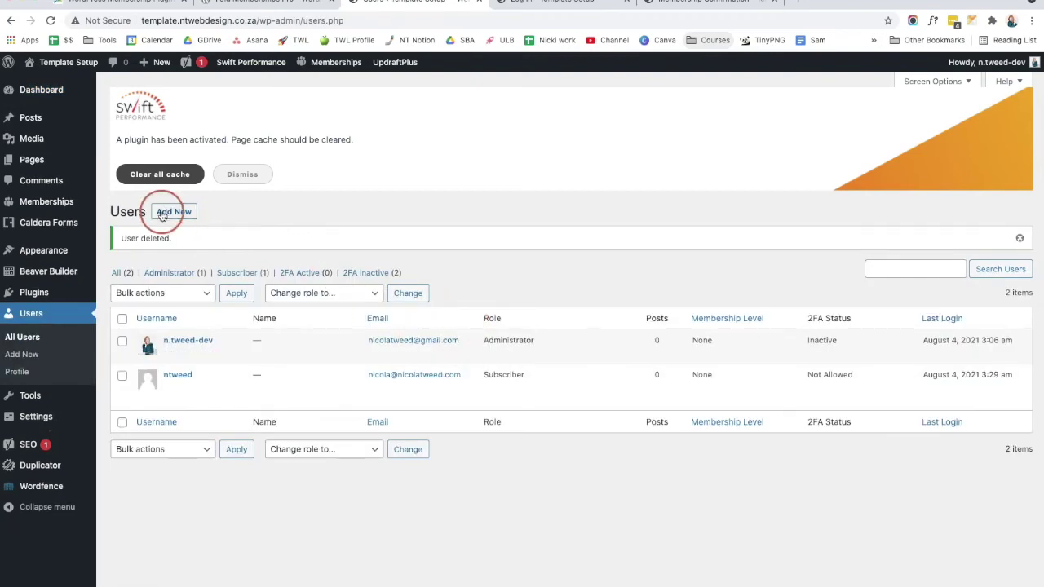
{"action": "mouse_move", "coordinate": [178, 349]}
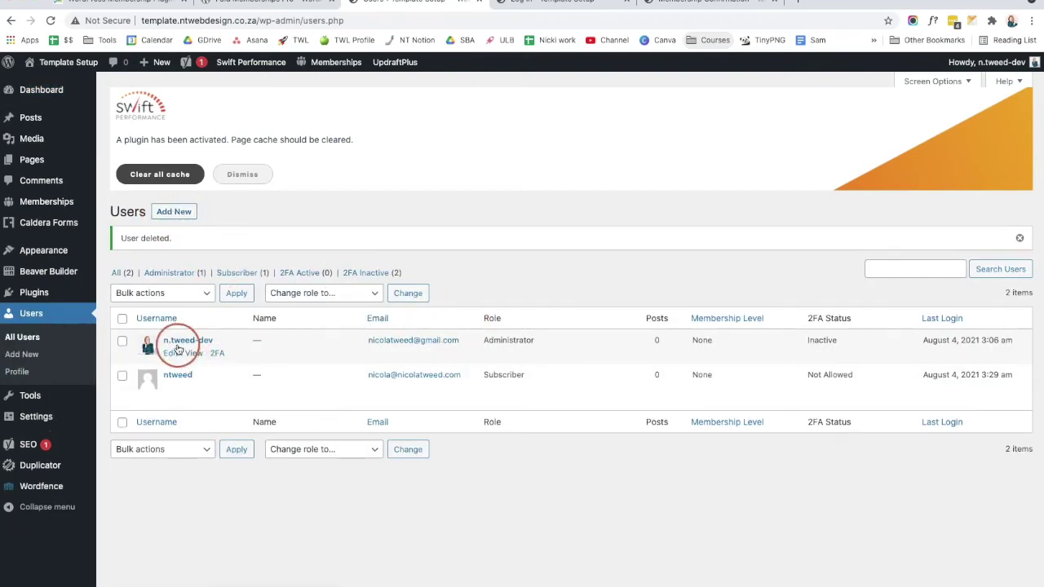
{"action": "left_click", "coordinate": [171, 354]}
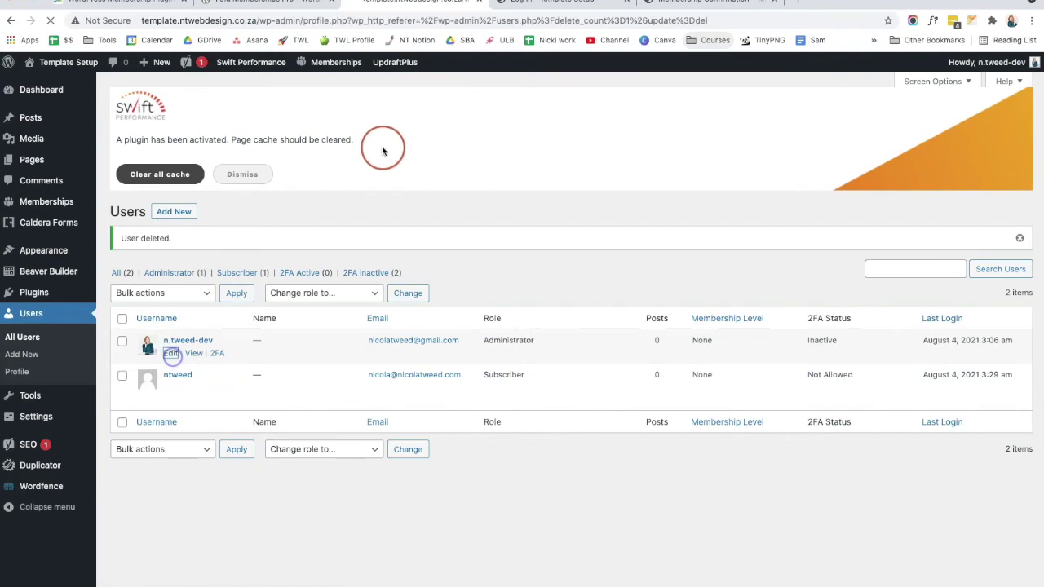
{"action": "scroll", "coordinate": [451, 236], "scroll_direction": "down", "scroll_amount": 3}
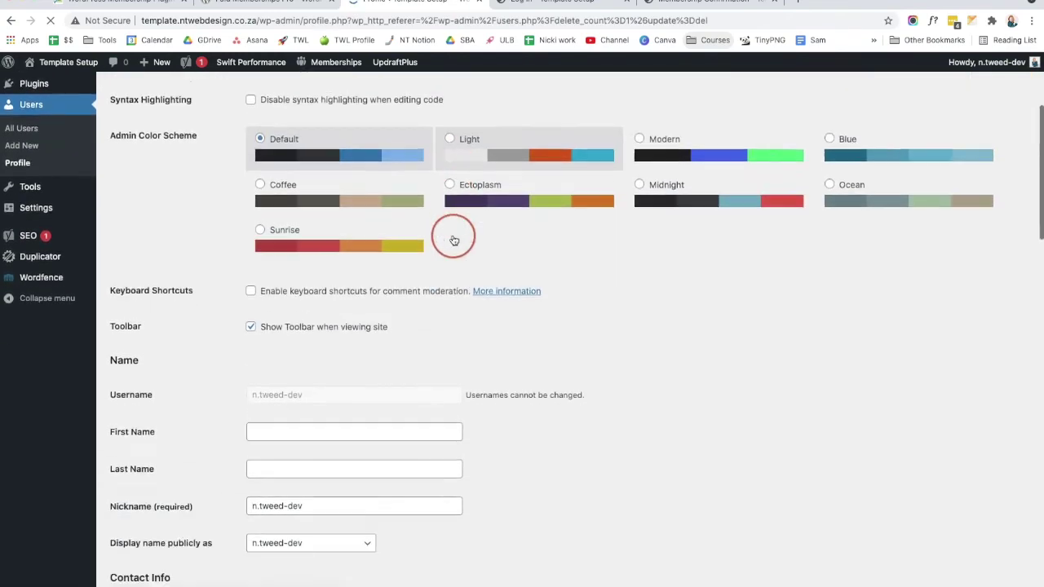
{"action": "scroll", "coordinate": [454, 238], "scroll_direction": "down", "scroll_amount": 12}
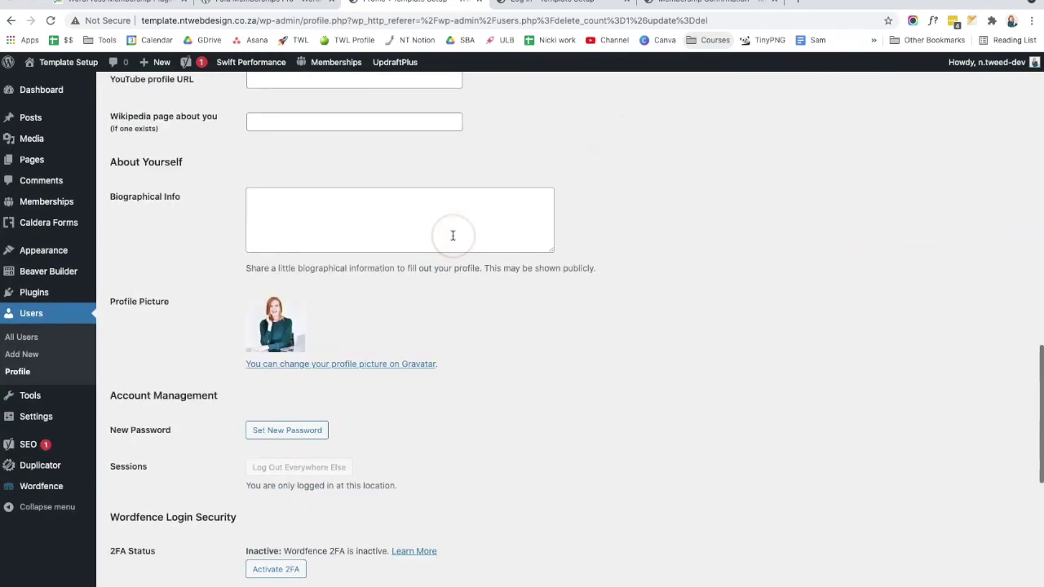
{"action": "scroll", "coordinate": [453, 235], "scroll_direction": "down", "scroll_amount": 7}
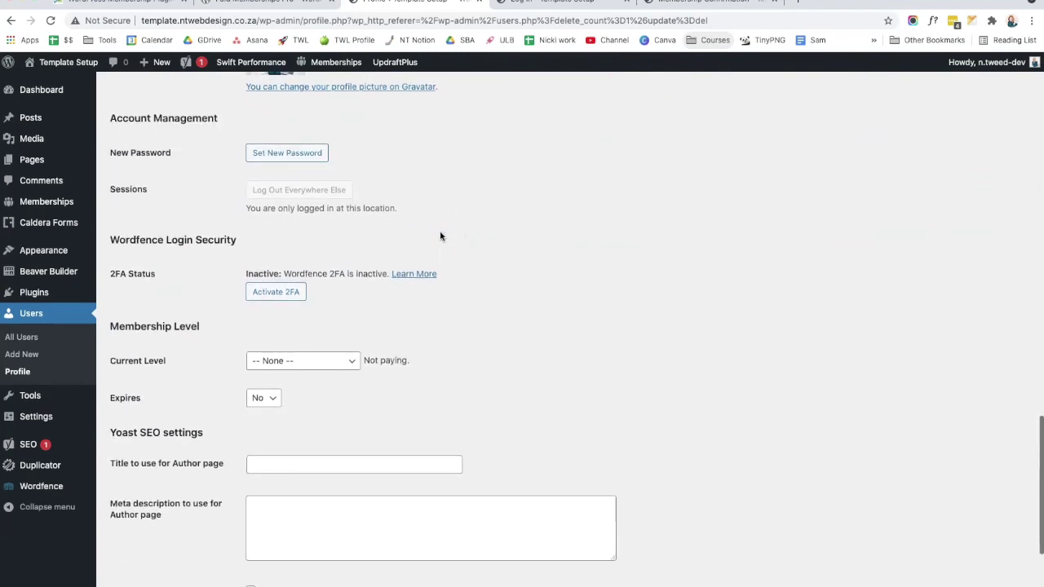
{"action": "scroll", "coordinate": [440, 237], "scroll_direction": "down", "scroll_amount": 1}
{"action": "left_click_drag", "start_coordinate": [205, 272], "coordinate": [109, 273]}
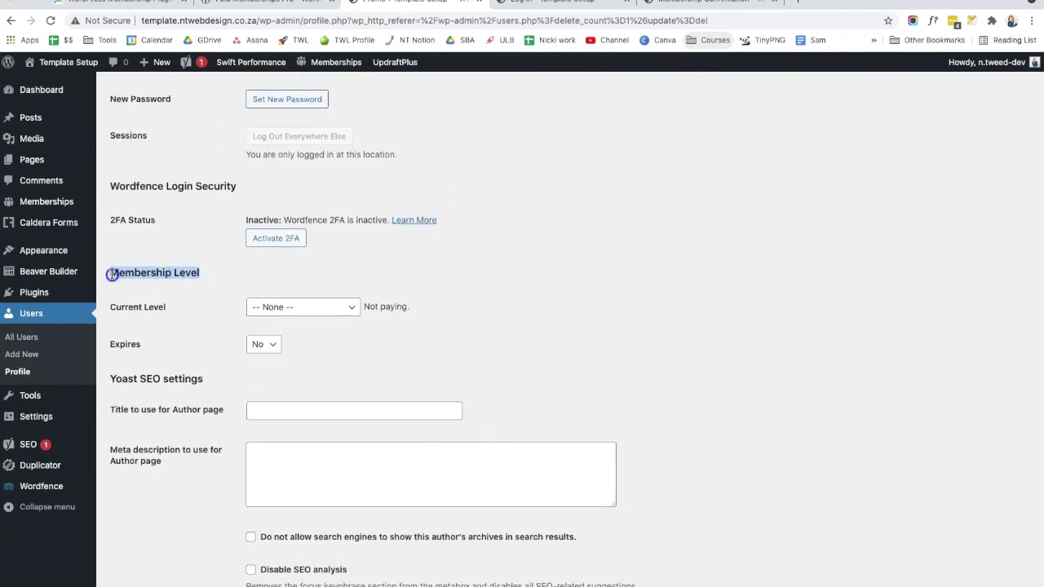
Step: Set Current Level to Level 1 - Self Love Club, Expires No, and update the profile
{"action": "left_click", "coordinate": [299, 308]}
{"action": "left_click", "coordinate": [300, 318]}
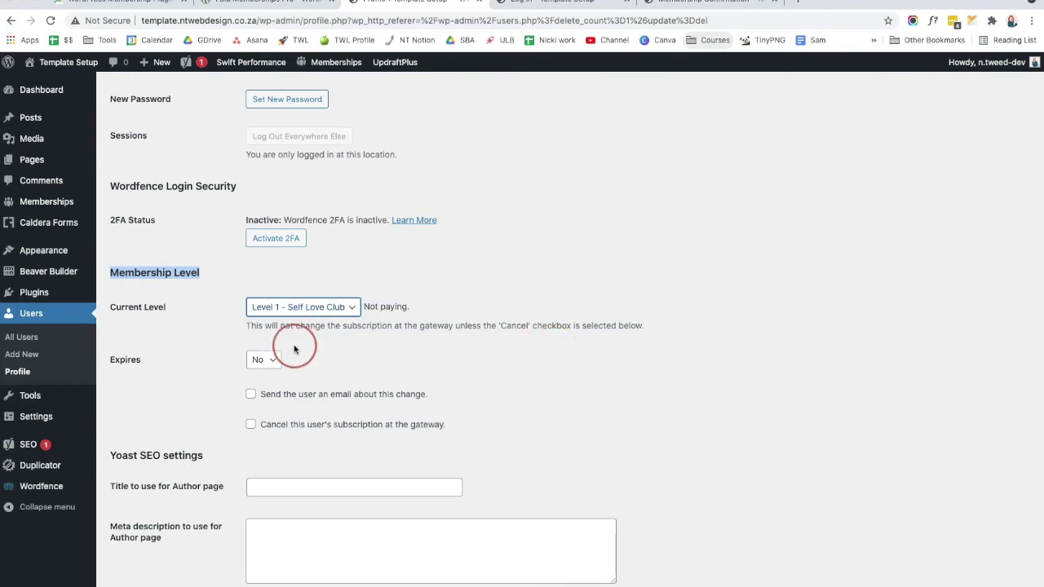
{"action": "left_click", "coordinate": [266, 361]}
{"action": "left_click", "coordinate": [266, 372]}
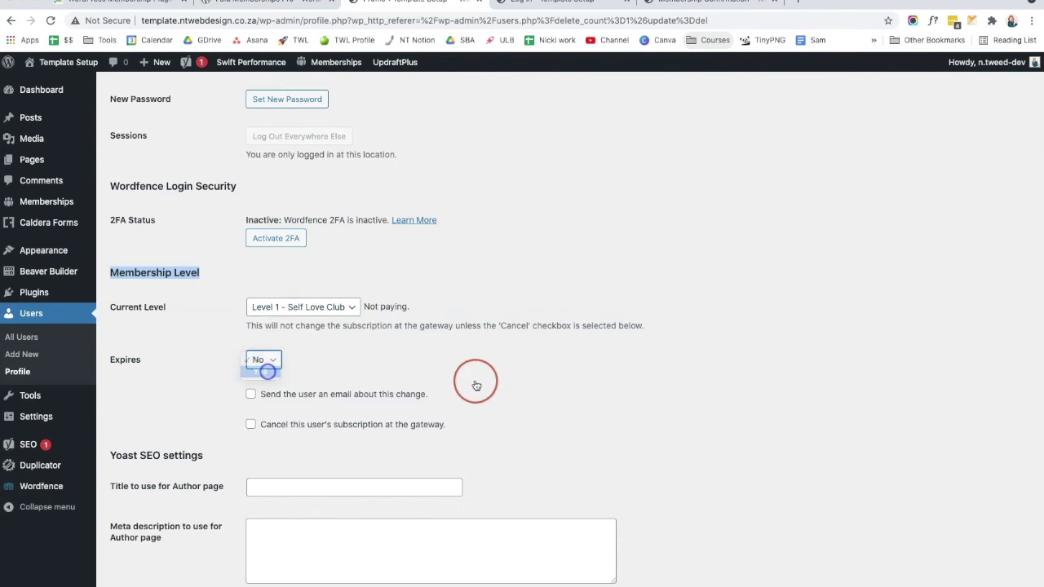
{"action": "left_click", "coordinate": [269, 360]}
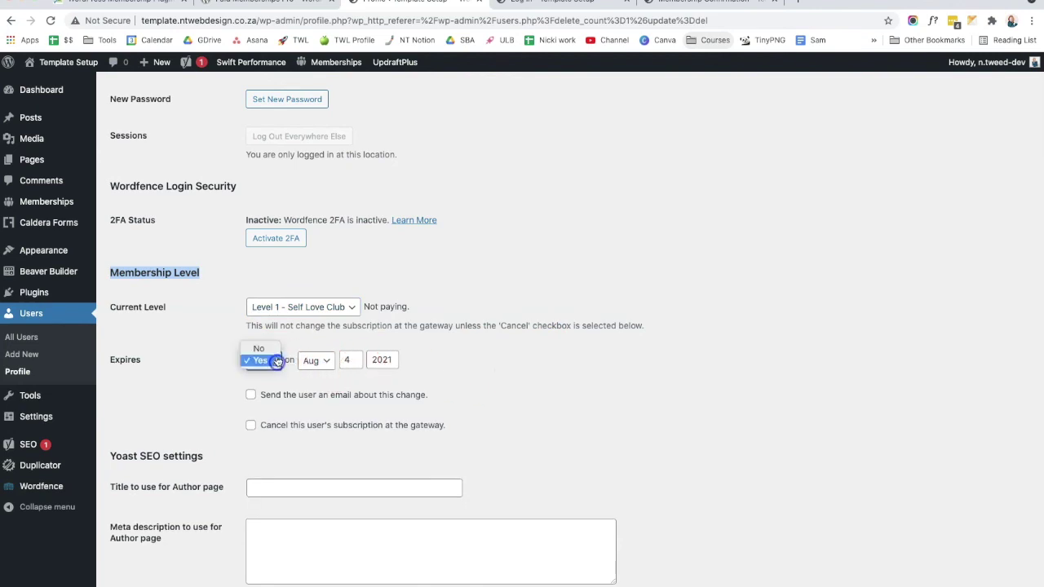
{"action": "left_click", "coordinate": [263, 347]}
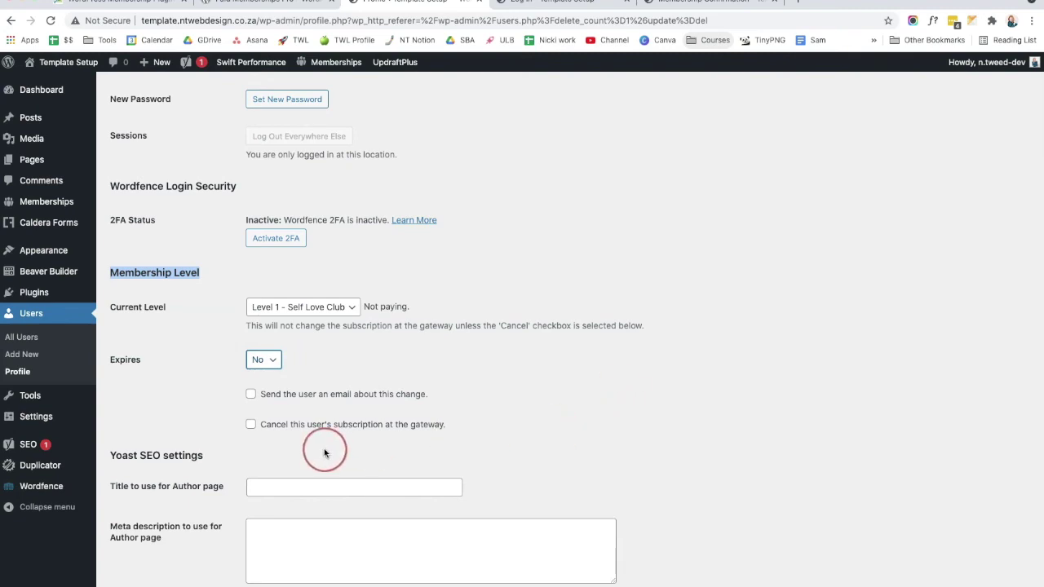
{"action": "left_click", "coordinate": [250, 395]}
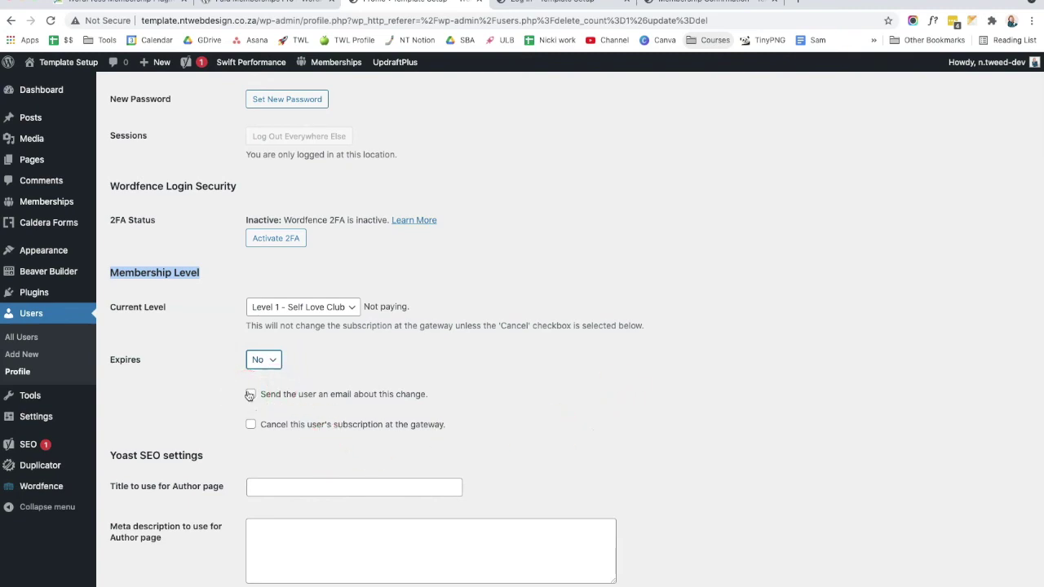
{"action": "left_click", "coordinate": [410, 400]}
{"action": "scroll", "coordinate": [408, 408], "scroll_direction": "down", "scroll_amount": 3}
{"action": "left_click", "coordinate": [143, 539]}
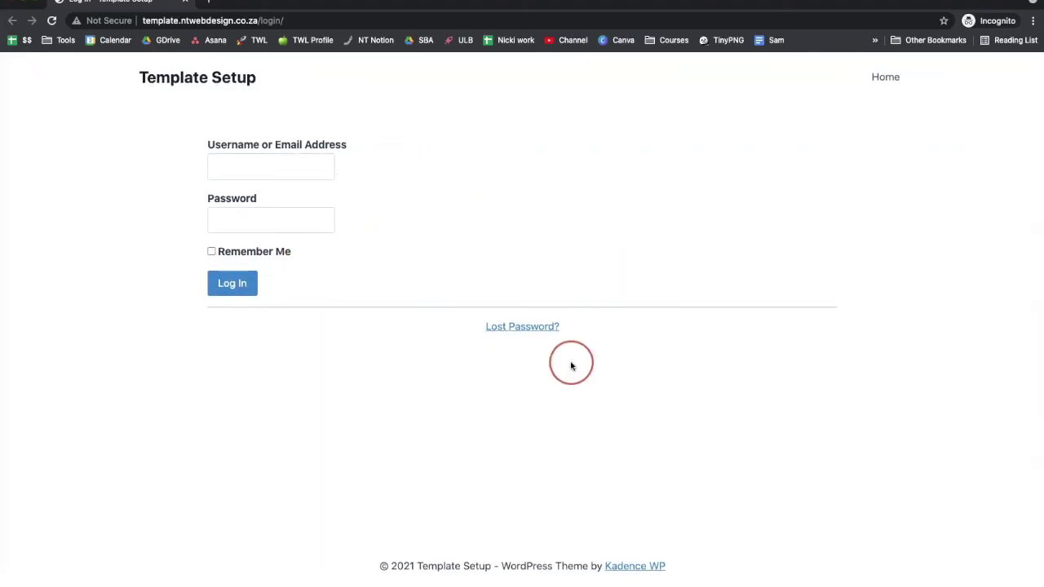
Step: Enter the member's email address on the login page and move to the Password field
{"action": "left_click", "coordinate": [301, 167]}
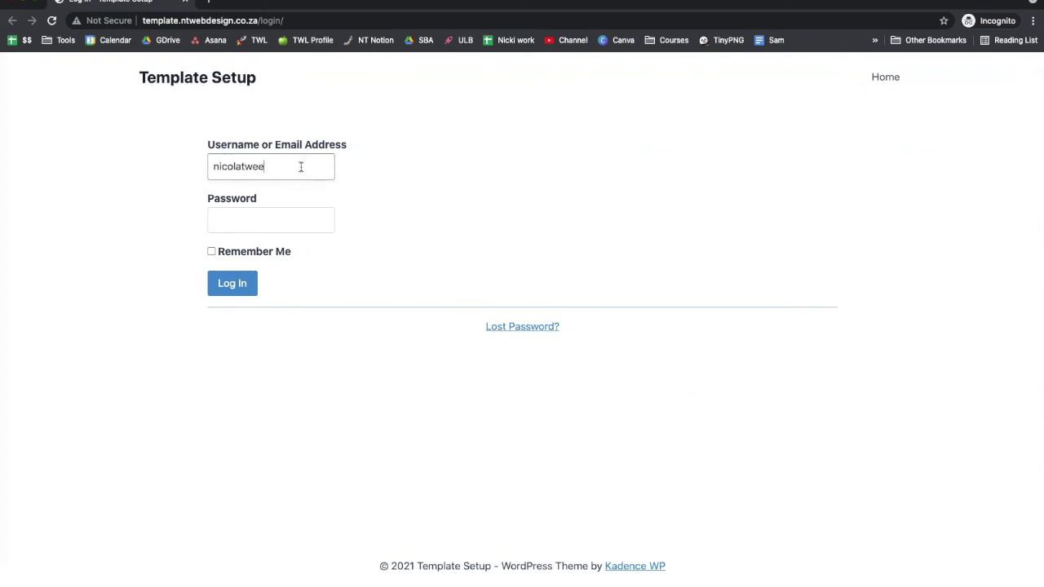
{"action": "key", "text": "Tab"}
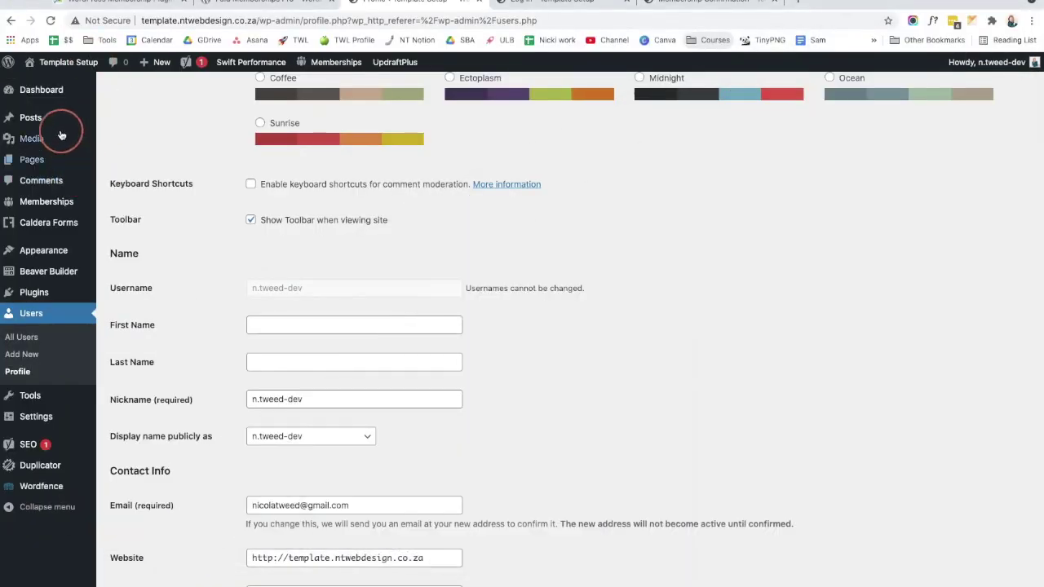
Step: From Manage Membership Pages, view the Account Page and open it in Beaver Builder
{"action": "mouse_move", "coordinate": [51, 245]}
{"action": "scroll", "coordinate": [49, 236], "scroll_direction": "up", "scroll_amount": 1}
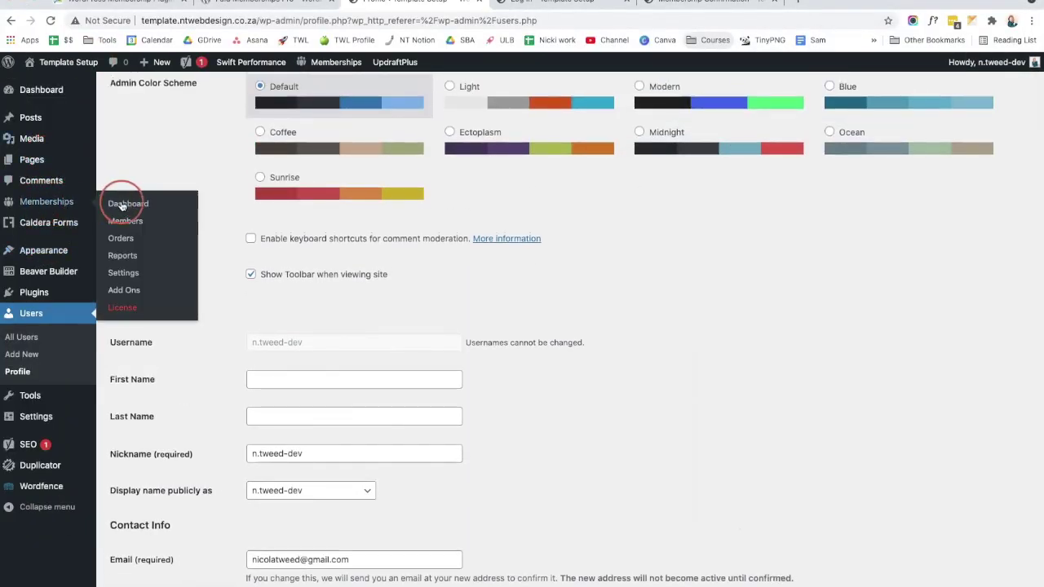
{"action": "left_click", "coordinate": [123, 203]}
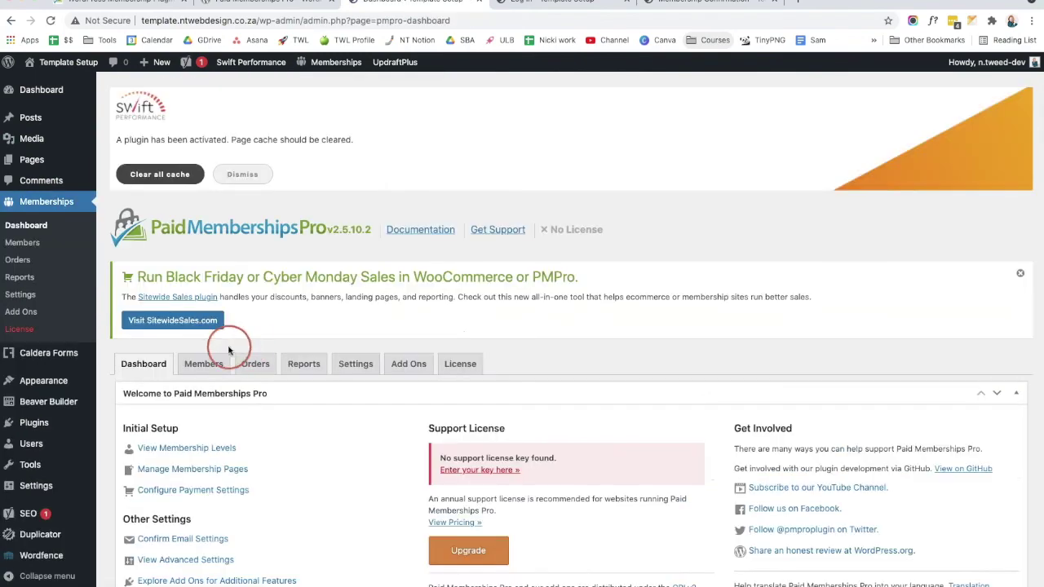
{"action": "left_click", "coordinate": [228, 468]}
{"action": "scroll", "coordinate": [496, 278], "scroll_direction": "down", "scroll_amount": 5}
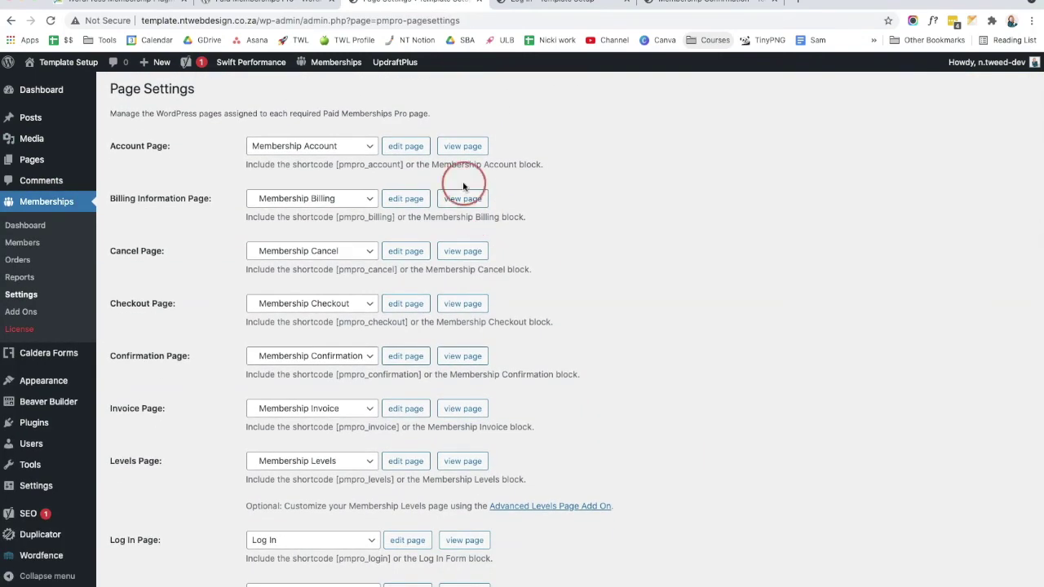
{"action": "left_click", "coordinate": [462, 146]}
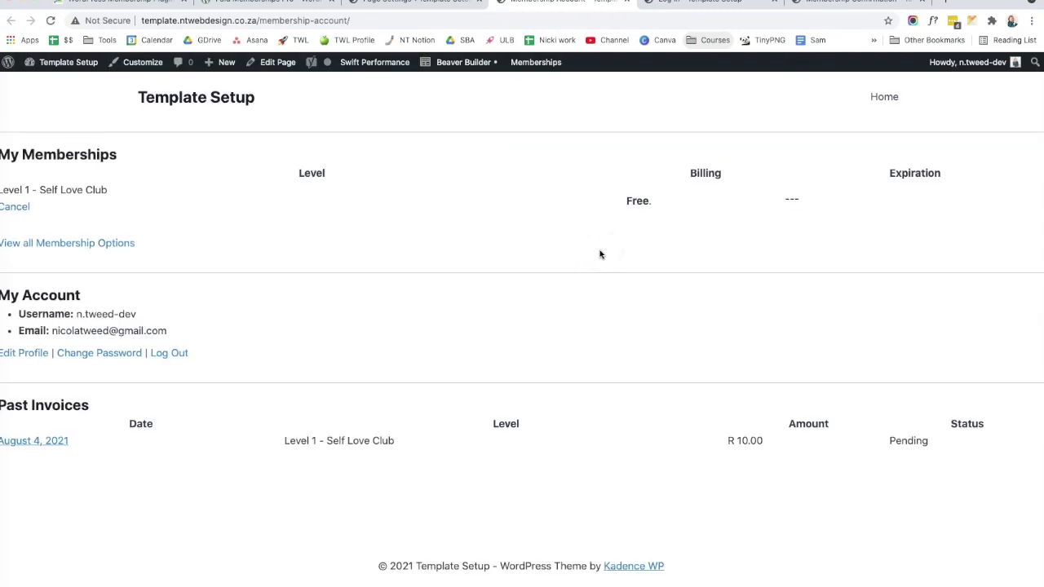
{"action": "left_click", "coordinate": [440, 63]}
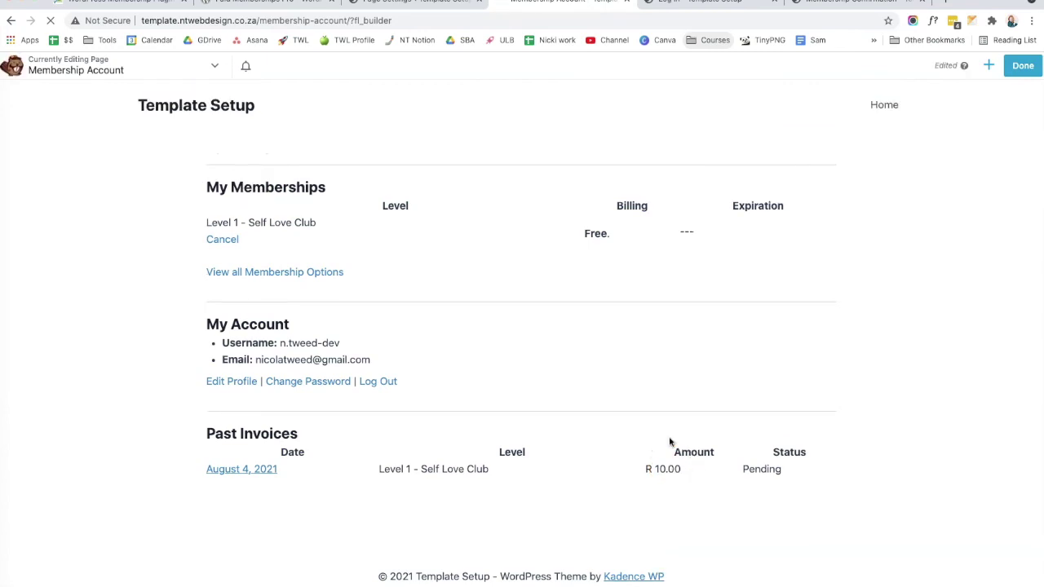
Step: Place a text block at the top reading 'Welcome', 'You can find all the August content here', meditation, video etc
{"action": "left_click", "coordinate": [989, 65]}
{"action": "left_click_drag", "start_coordinate": [955, 267], "coordinate": [607, 176]}
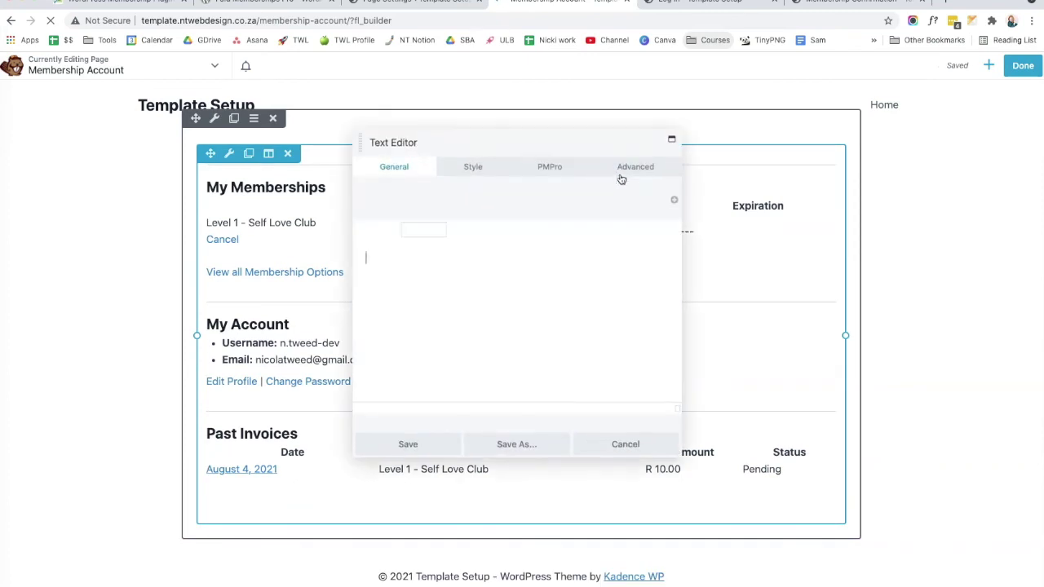
{"action": "type", "text": "Welcome"}
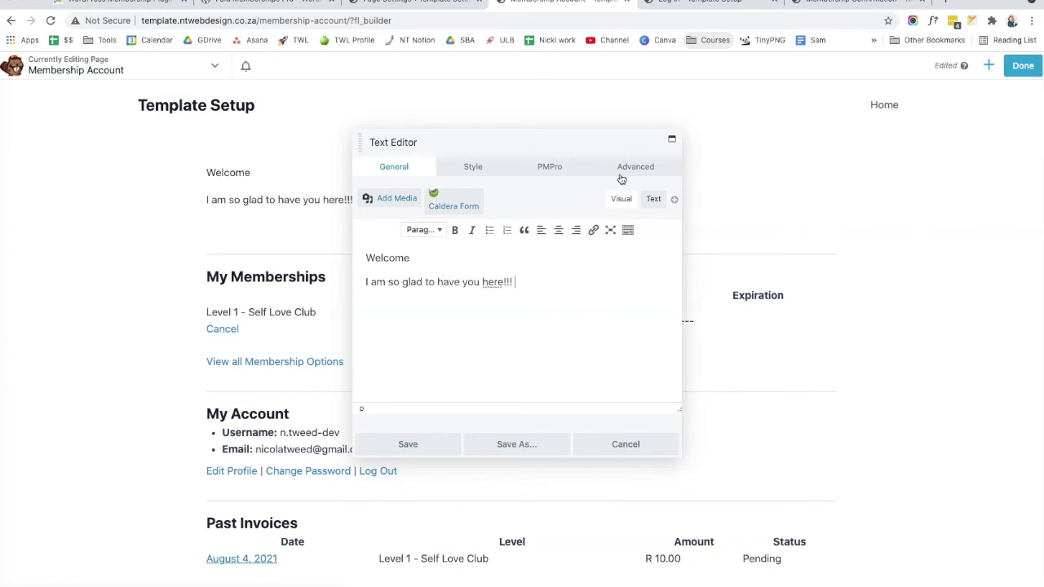
{"action": "key", "text": "Return"}
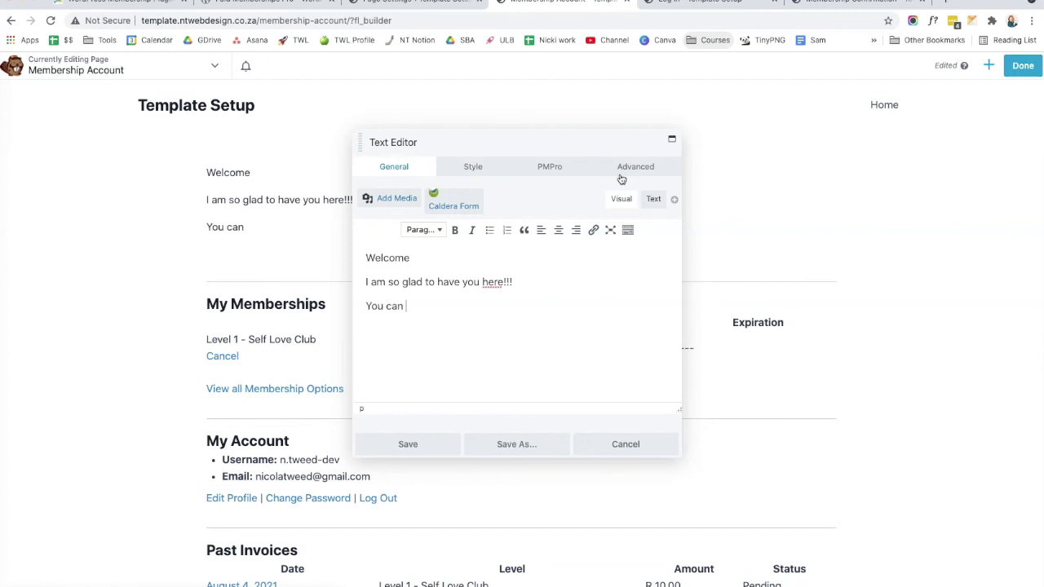
{"action": "type", "text": "You can find all the August content here"}
{"action": "key", "text": "Return"}
{"action": "type", "text": "meditation"}
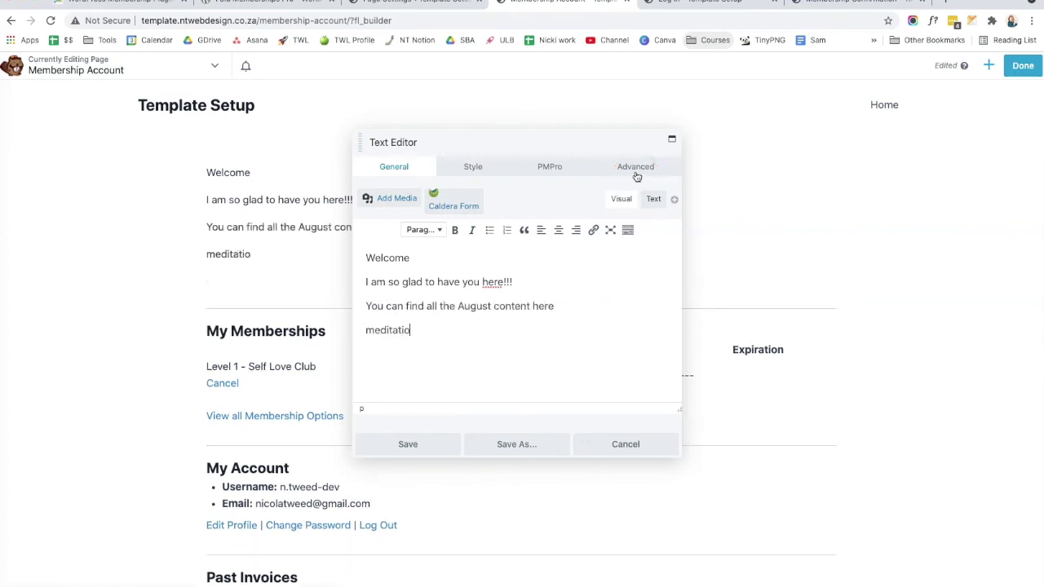
{"action": "key", "text": "Return"}
{"action": "type", "text": "video"}
{"action": "key", "text": "Return"}
{"action": "type", "text": "etc."}
Step: Link the words 'meditation' and 'video', then save the text block
{"action": "double_click", "coordinate": [390, 329]}
{"action": "left_click", "coordinate": [593, 230]}
{"action": "left_click", "coordinate": [562, 352]}
{"action": "double_click", "coordinate": [379, 354]}
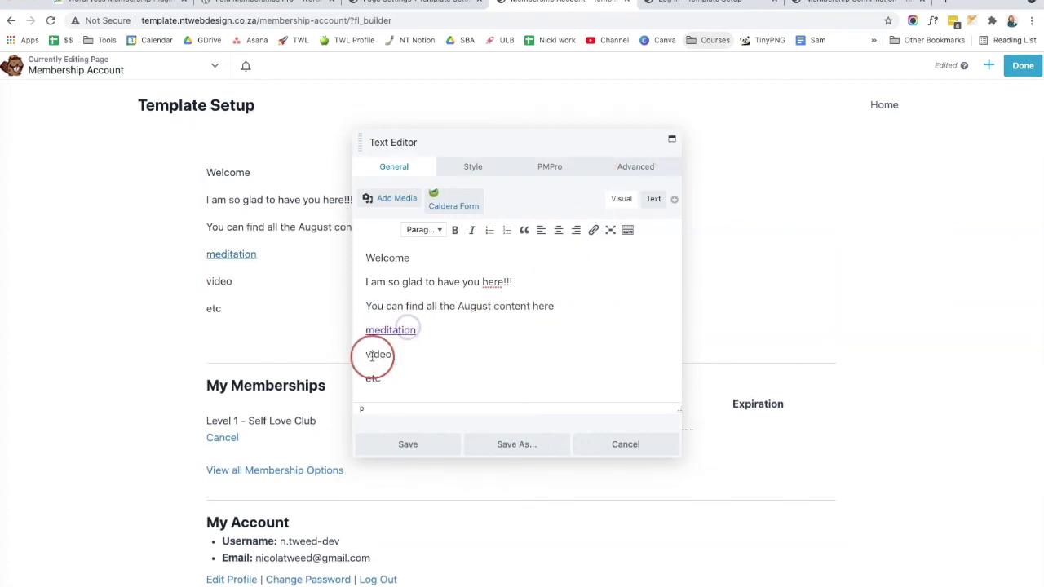
{"action": "left_click", "coordinate": [595, 230]}
{"action": "left_click", "coordinate": [522, 376]}
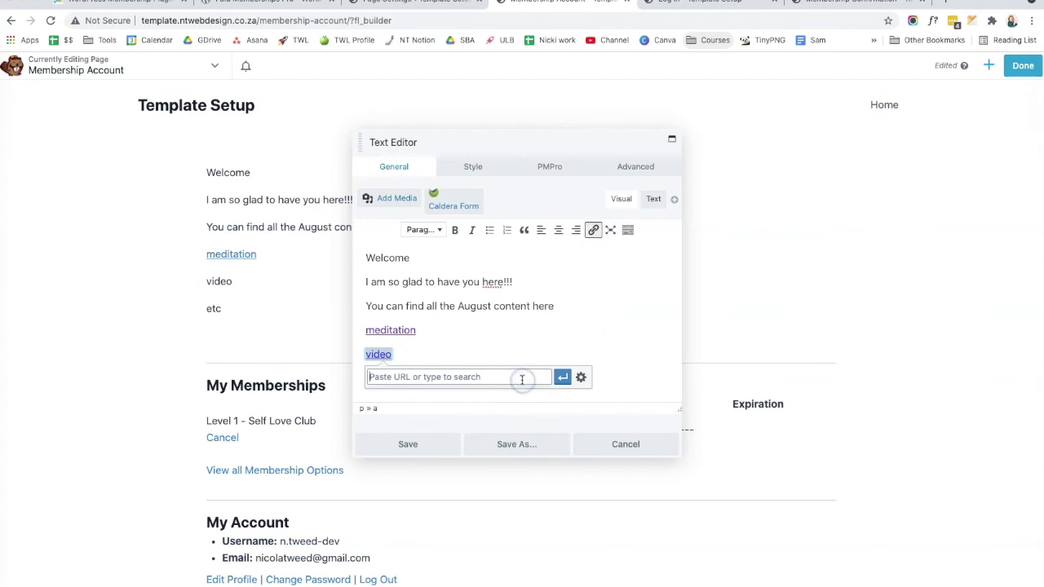
{"action": "type", "text": "."}
{"action": "left_click", "coordinate": [562, 377]}
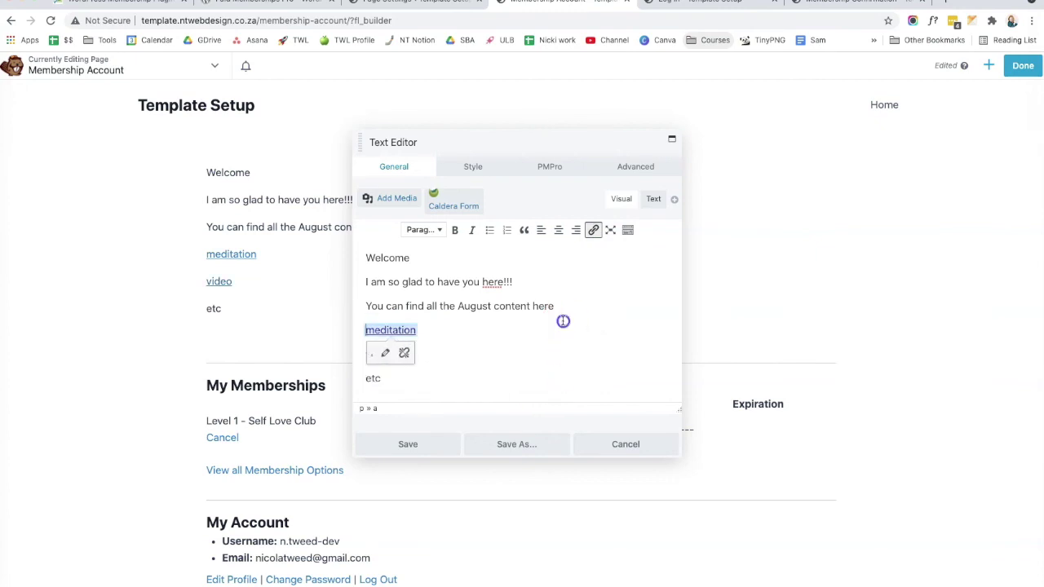
{"action": "left_click", "coordinate": [436, 440]}
Step: Review the page layout and publish the updated Membership Account page
{"action": "scroll", "coordinate": [522, 318], "scroll_direction": "down", "scroll_amount": 3}
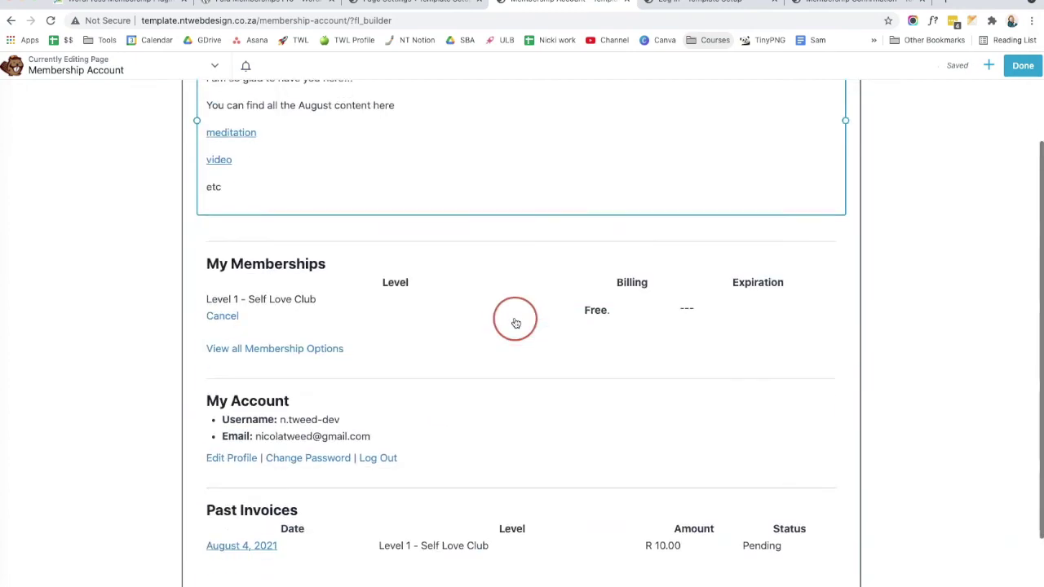
{"action": "scroll", "coordinate": [294, 330], "scroll_direction": "down", "scroll_amount": 2}
{"action": "scroll", "coordinate": [429, 340], "scroll_direction": "up", "scroll_amount": 5}
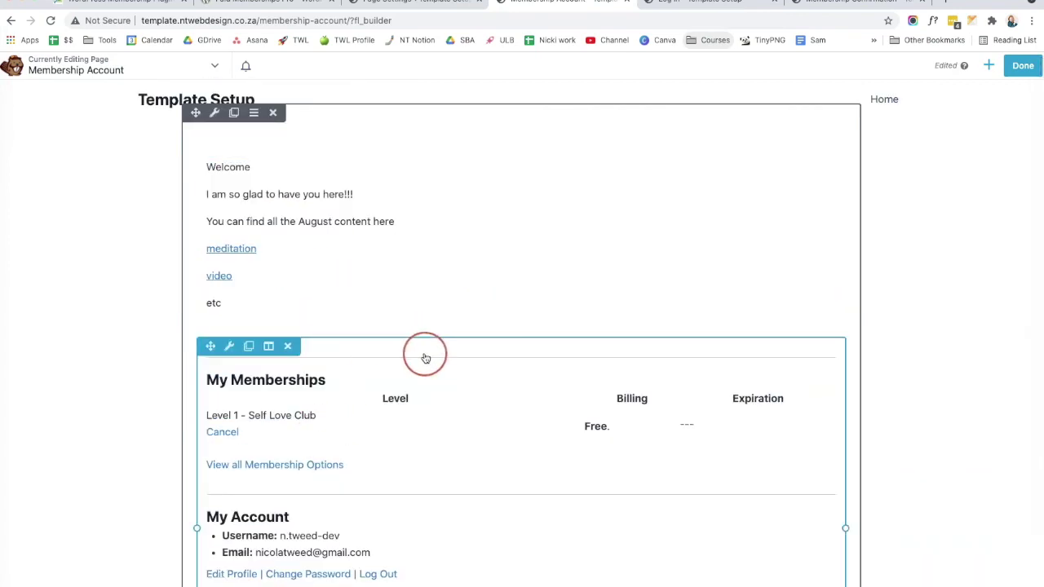
{"action": "scroll", "coordinate": [375, 346], "scroll_direction": "down", "scroll_amount": 1}
{"action": "scroll", "coordinate": [343, 440], "scroll_direction": "down", "scroll_amount": 2}
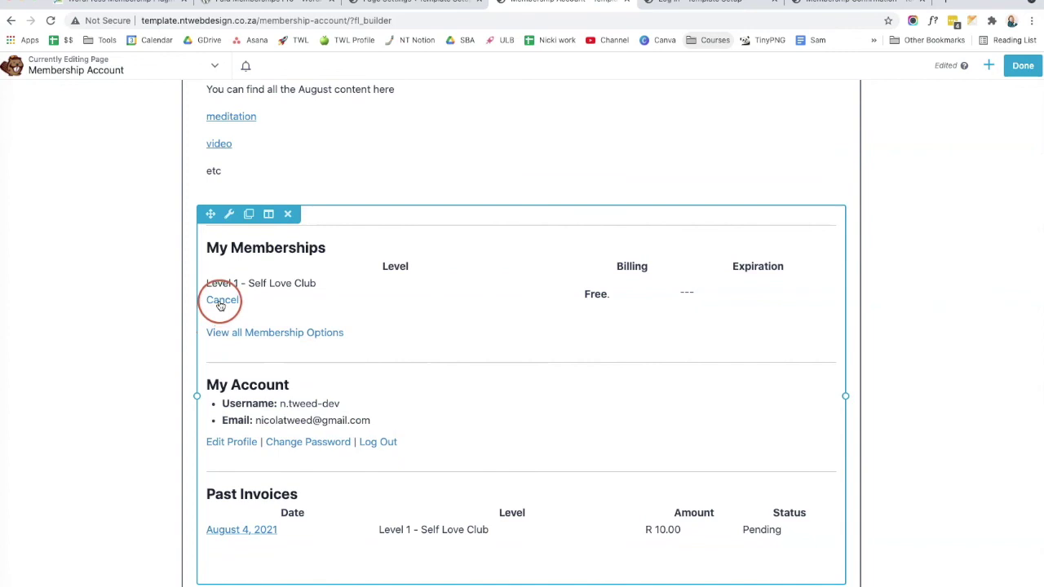
{"action": "left_click", "coordinate": [1023, 65]}
{"action": "left_click", "coordinate": [992, 64]}
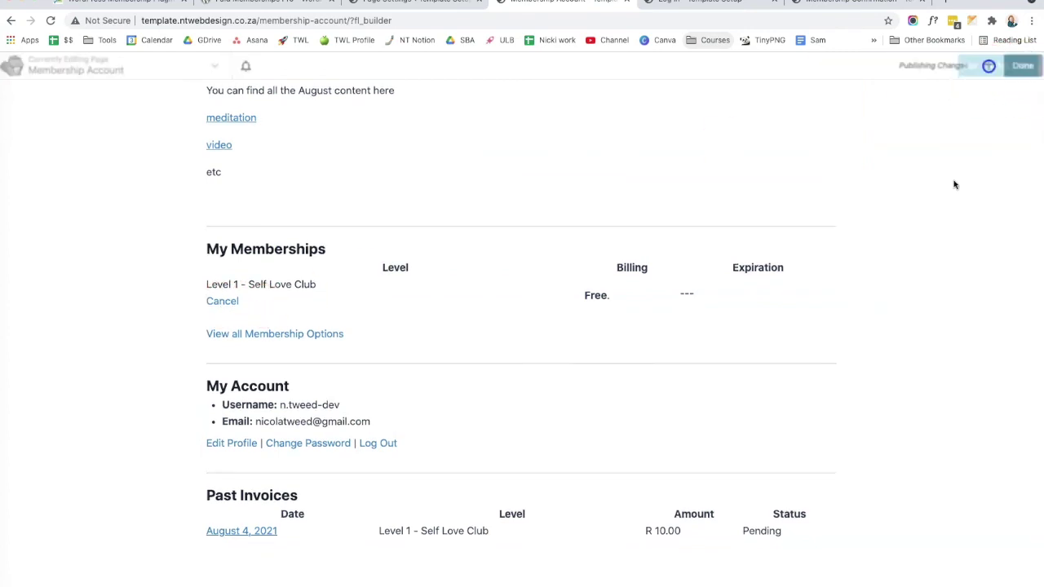